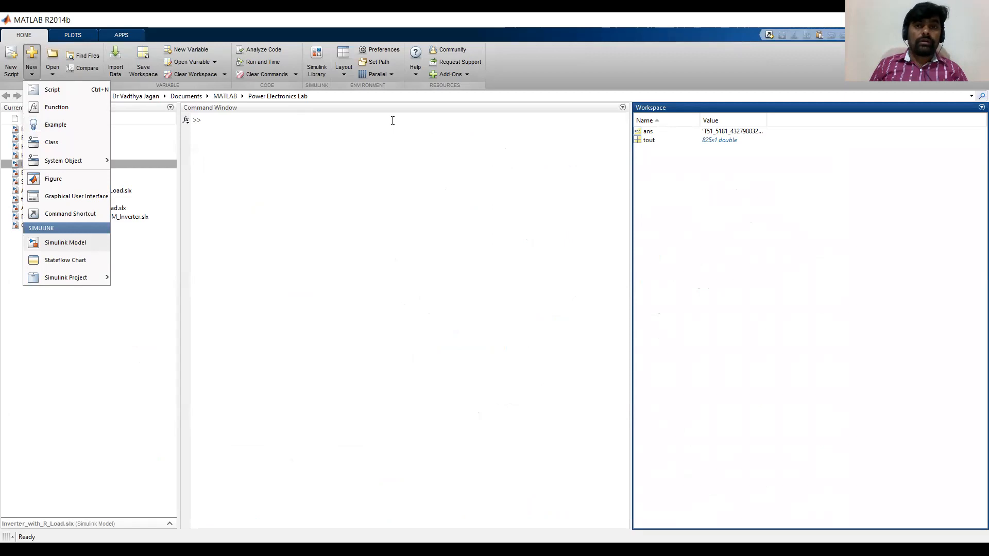
Switch to the lab manual and read through the 9(b).7 Simulink procedure steps.
left_click(489, 132)
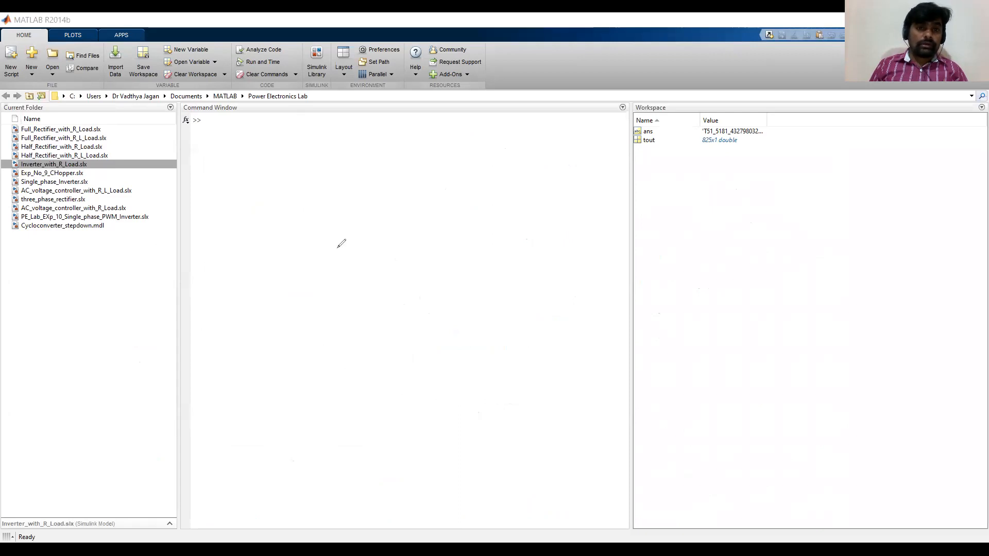
key("alt+Tab")
left_click_drag(317, 227, 546, 225)
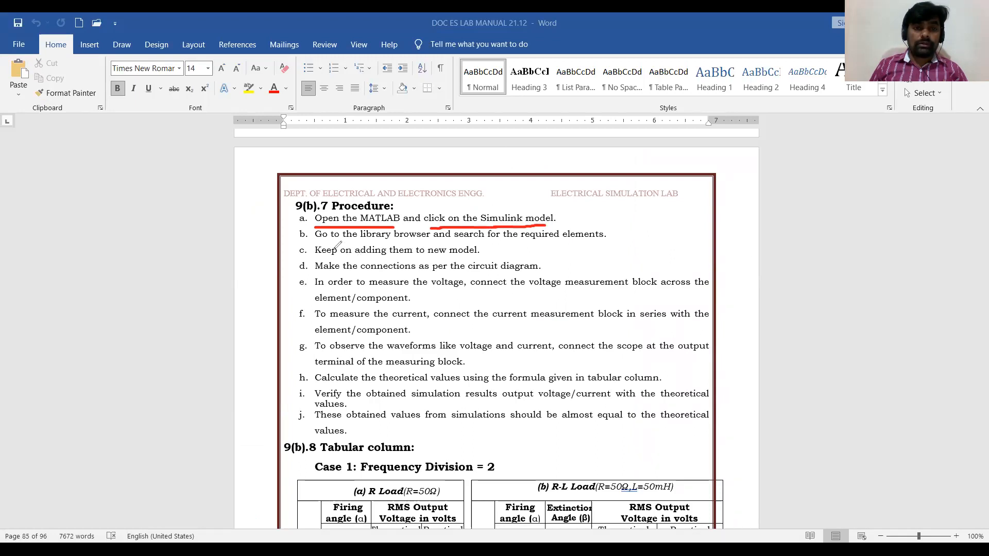
left_click_drag(319, 245, 605, 244)
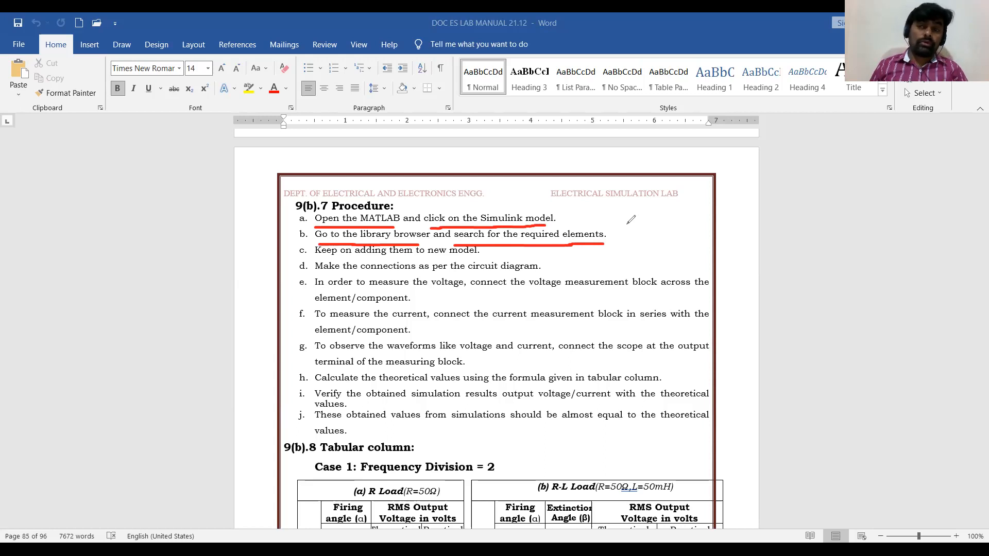
left_click_drag(316, 260, 466, 261)
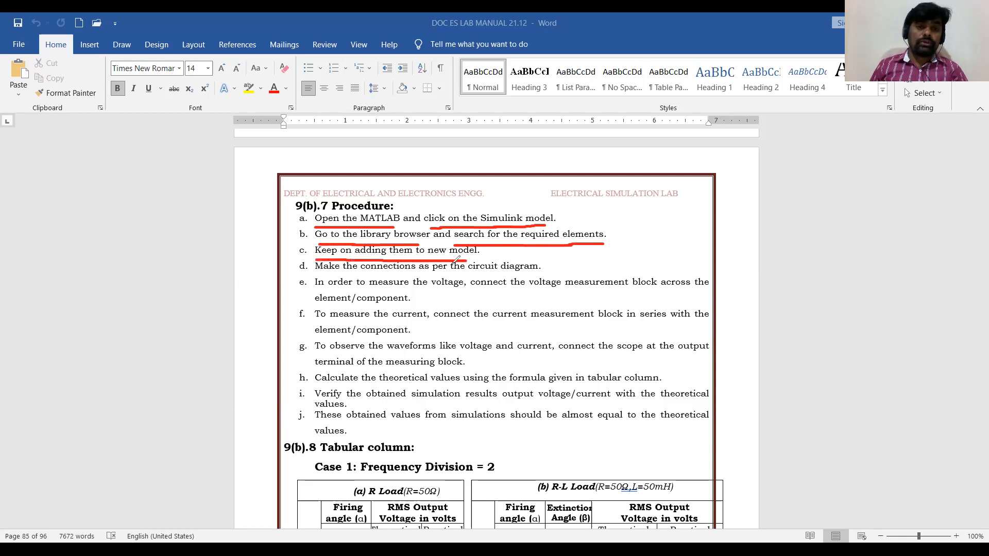
left_click_drag(325, 278, 537, 276)
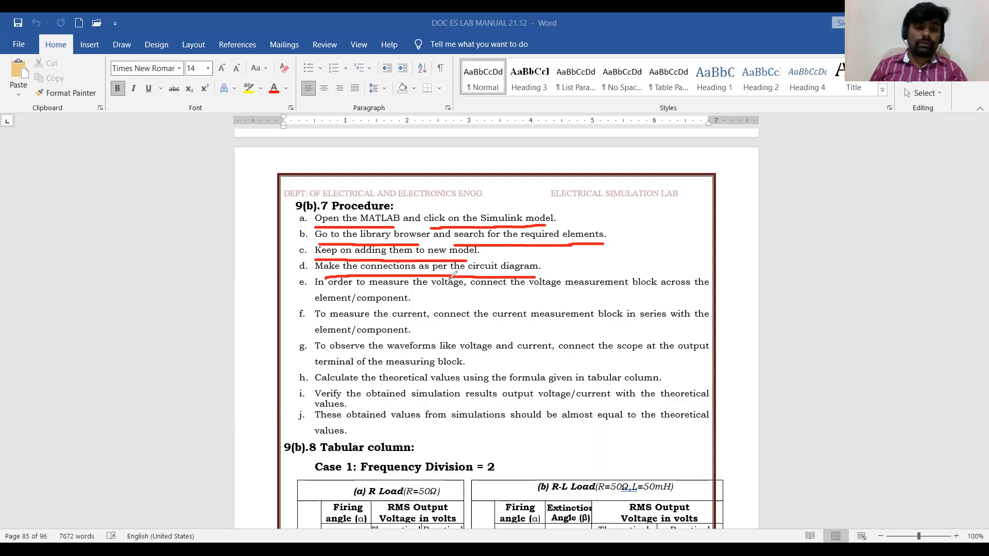
left_click_drag(315, 292, 670, 292)
left_click_drag(316, 323, 644, 319)
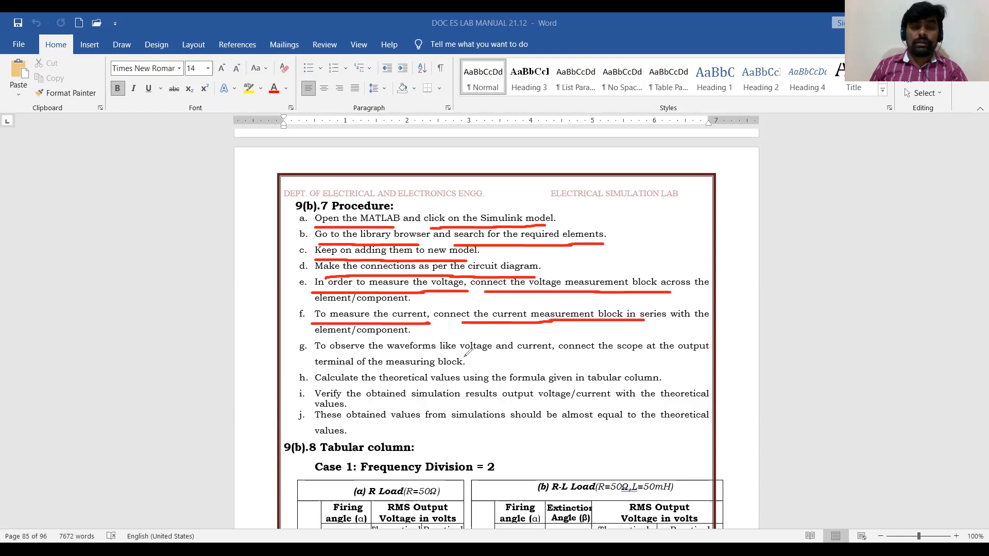
left_click_drag(567, 356, 695, 354)
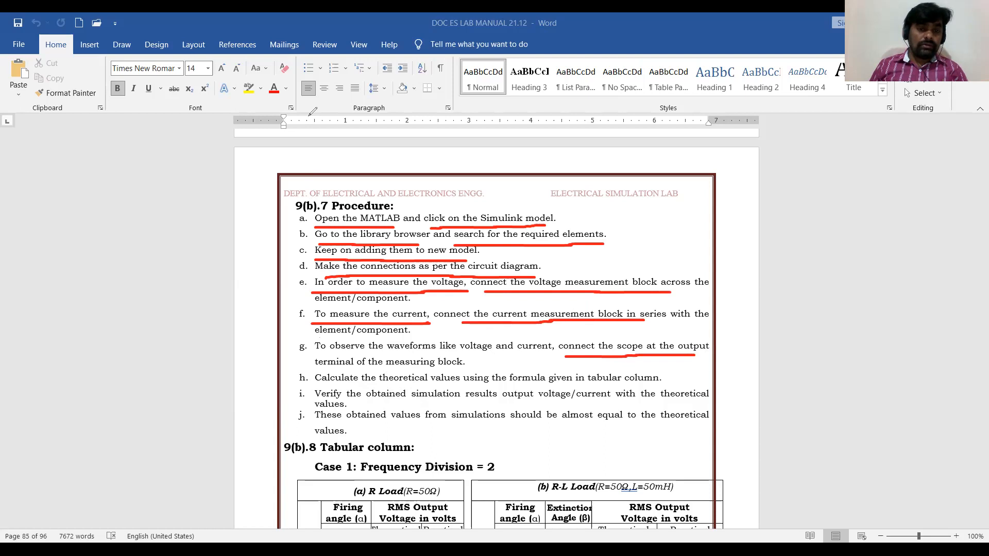
Review the tabular column with RMS output voltage formulas for the R and R-L loads, then the procedure list again.
scroll(371, 354, "down", 4)
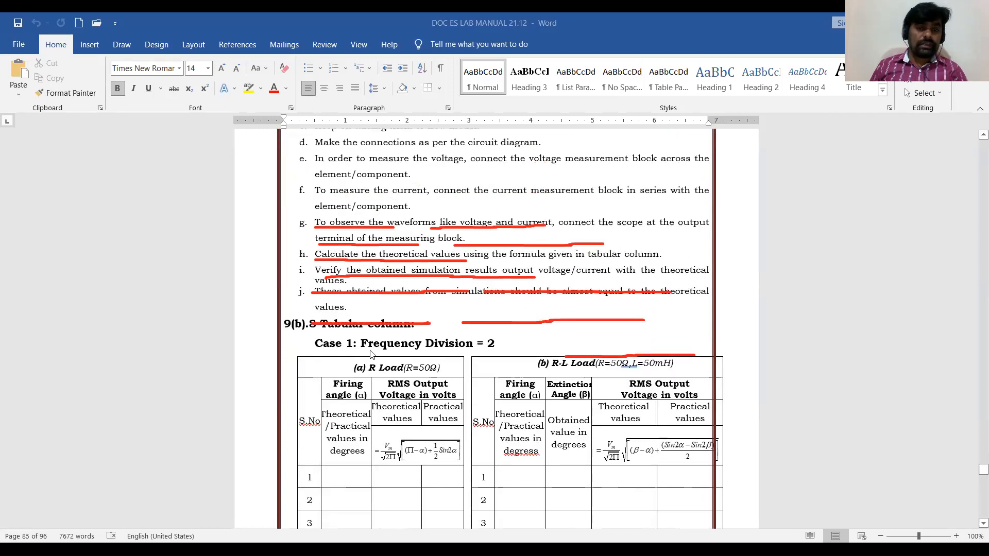
left_click(506, 122)
mouse_move(367, 328)
left_mouse_down()
mouse_move(520, 335)
mouse_move(608, 370)
mouse_move(524, 319)
left_mouse_up()
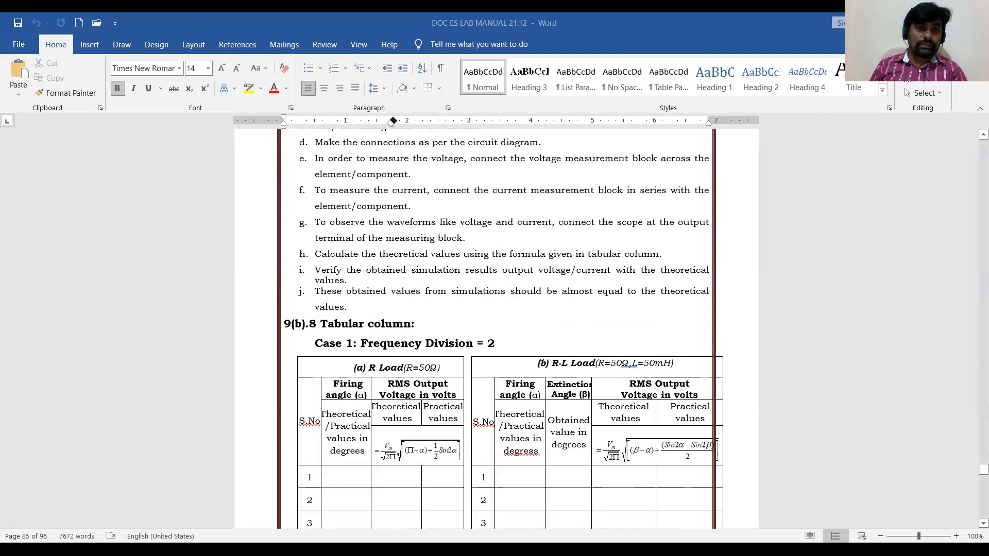
mouse_move(461, 438)
left_mouse_down()
mouse_move(391, 426)
mouse_move(400, 479)
mouse_move(470, 459)
mouse_move(462, 435)
left_mouse_up()
left_click_drag(405, 374, 437, 376)
mouse_move(716, 423)
left_mouse_down()
mouse_move(654, 422)
mouse_move(594, 435)
mouse_move(654, 480)
mouse_move(719, 469)
mouse_move(717, 428)
left_mouse_up()
left_click_drag(600, 375, 668, 377)
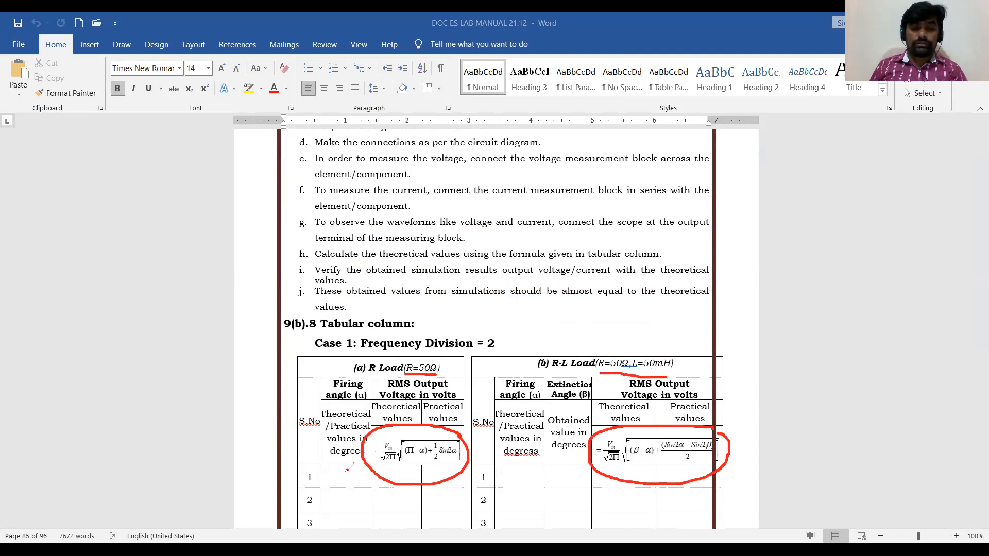
mouse_move(344, 473)
left_mouse_down()
mouse_move(357, 484)
mouse_move(351, 473)
mouse_move(340, 513)
mouse_move(361, 509)
mouse_move(355, 494)
mouse_move(435, 499)
left_mouse_up()
left_click(424, 501)
mouse_move(482, 396)
left_mouse_down()
mouse_move(466, 423)
mouse_move(478, 421)
left_mouse_up()
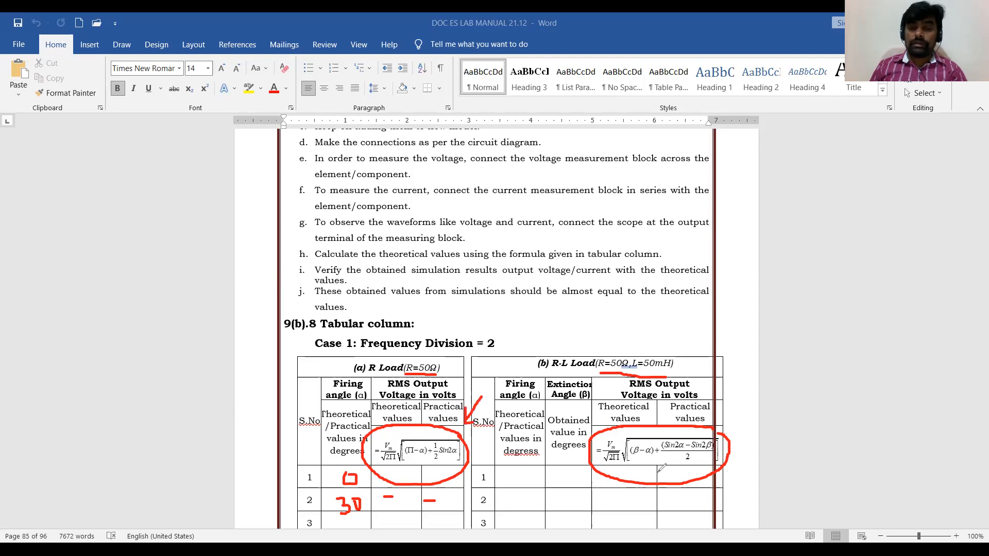
mouse_move(550, 496)
left_mouse_down()
mouse_move(539, 518)
mouse_move(569, 503)
mouse_move(562, 482)
left_mouse_up()
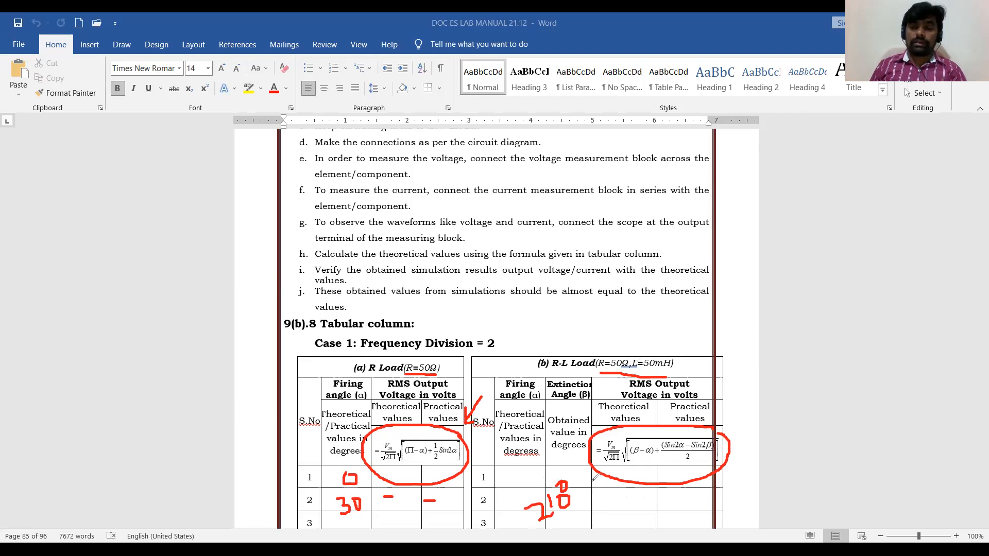
mouse_move(659, 369)
left_mouse_down()
mouse_move(624, 487)
mouse_move(464, 455)
mouse_move(469, 414)
mouse_move(433, 502)
mouse_move(346, 489)
mouse_move(373, 492)
left_mouse_up()
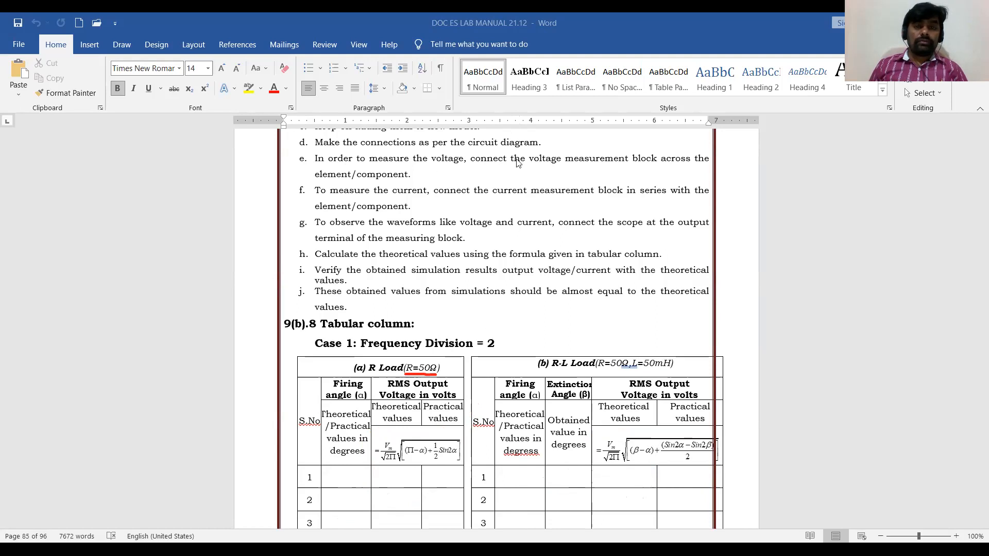
scroll(359, 261, "up", 2)
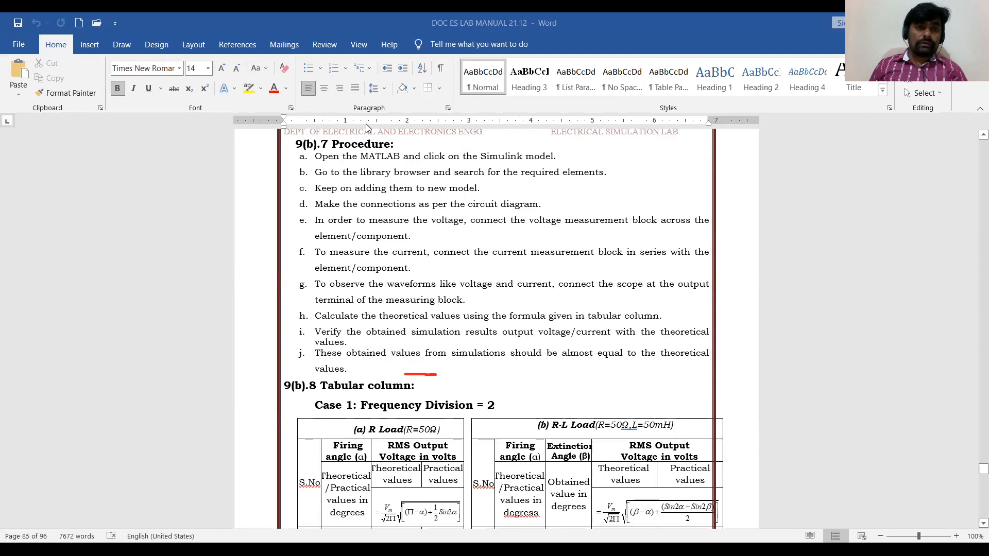
left_click_drag(293, 153, 307, 349)
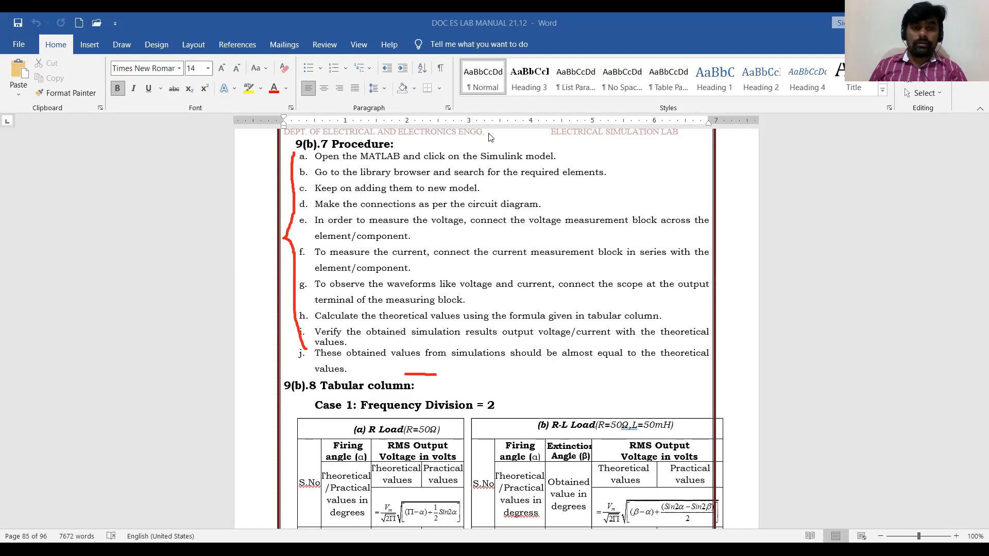
Return to MATLAB and create a new blank Simulink model.
key("alt+Tab")
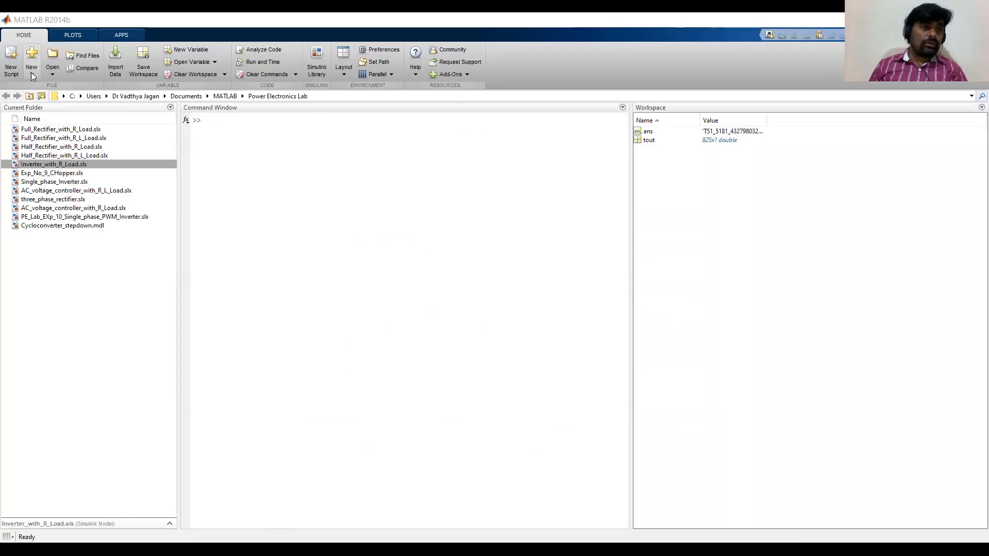
left_click(32, 76)
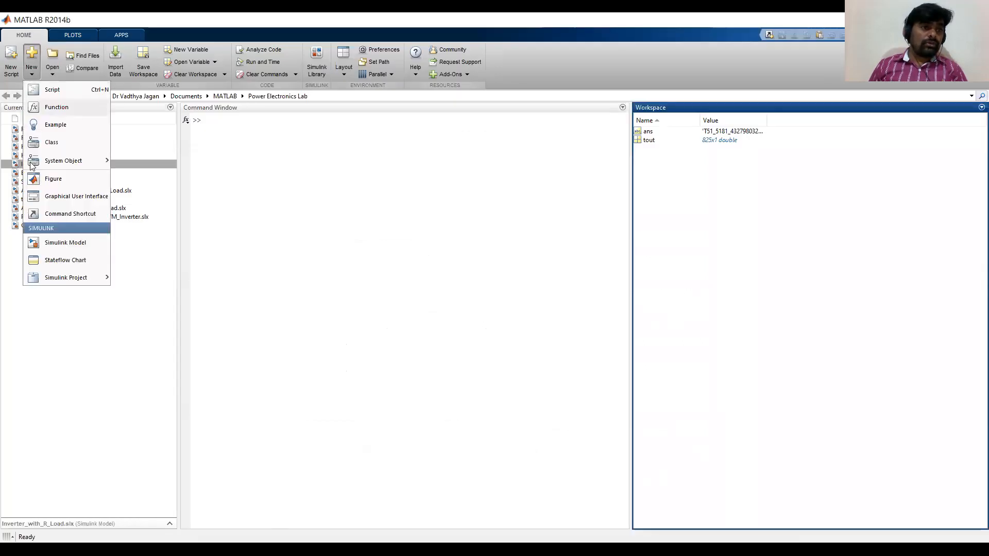
left_click(63, 245)
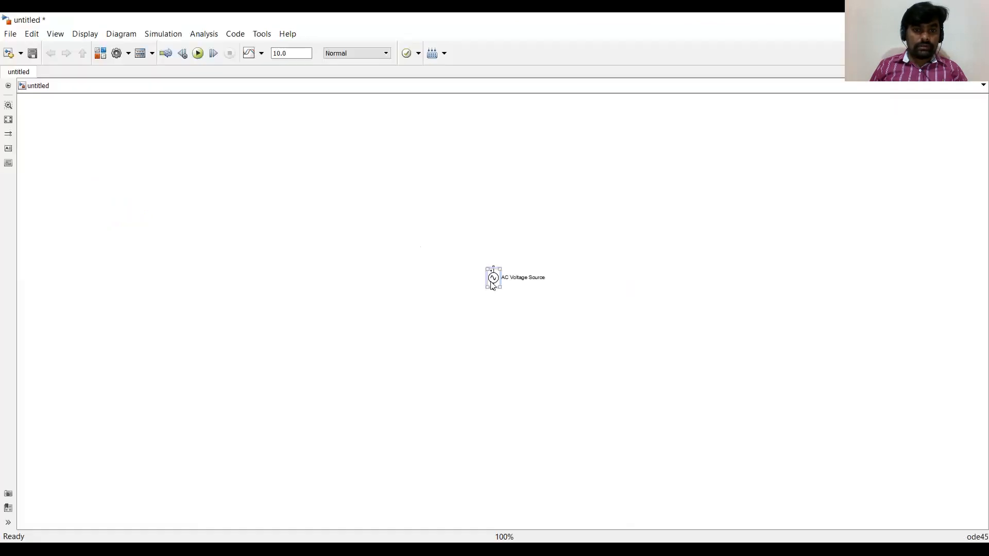
Place an AC Voltage Source block, set its peak amplitude to 230 V and frequency to 50 Hz, and reposition it.
left_click_drag(493, 275, 244, 254)
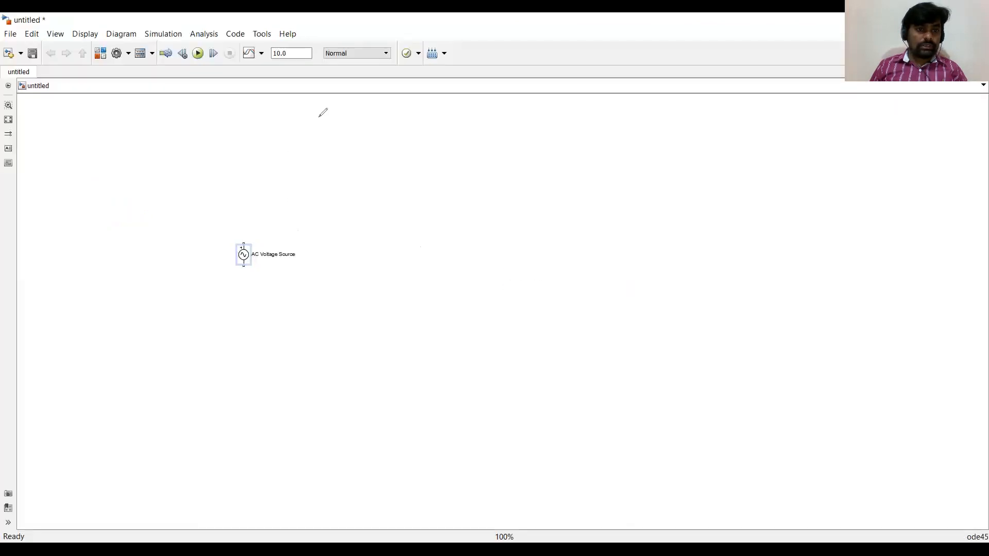
double_click(245, 259)
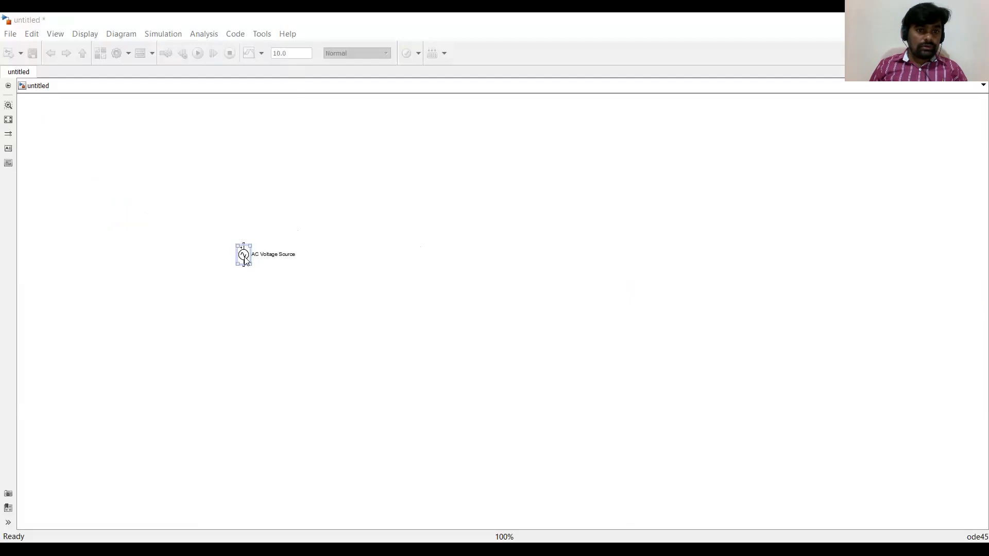
type("230")
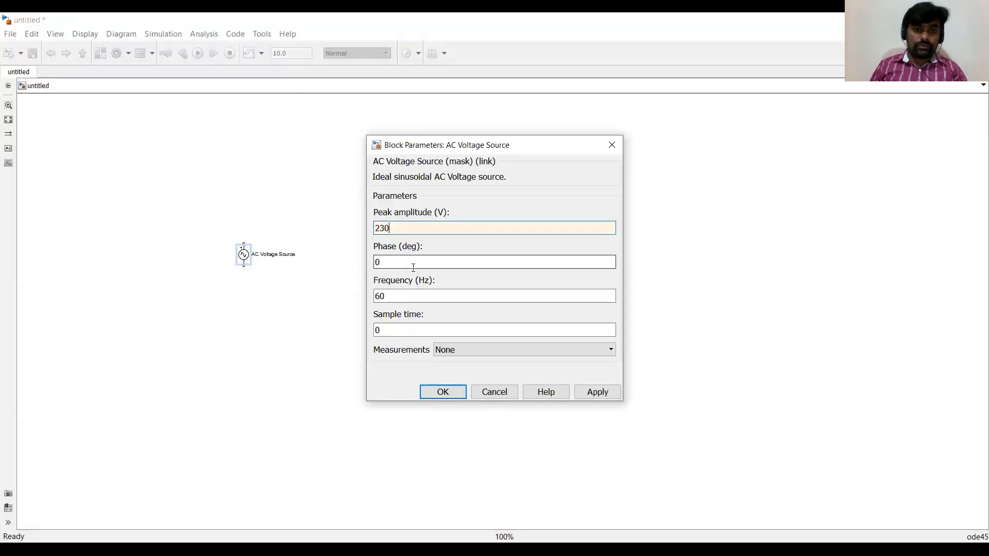
double_click(401, 298)
type("50")
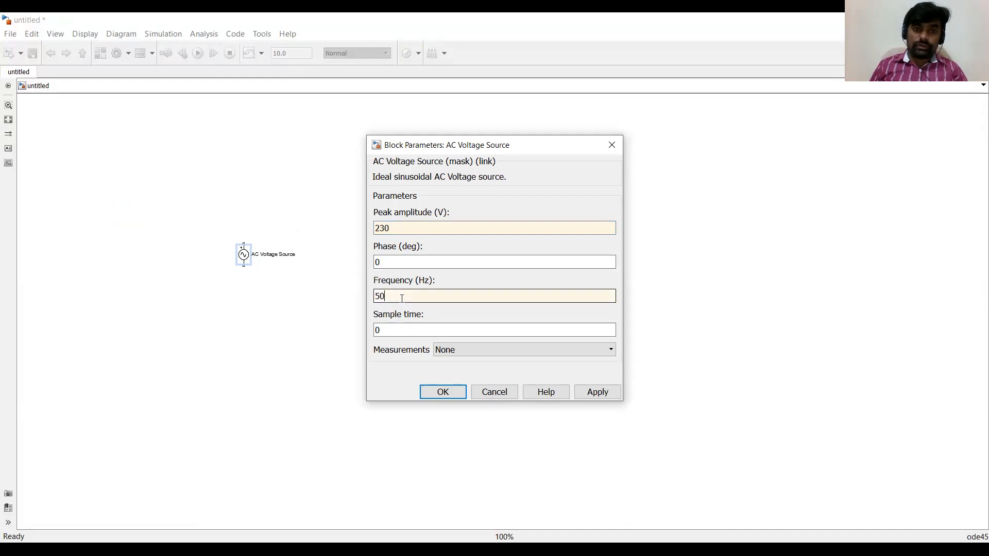
left_click(444, 394)
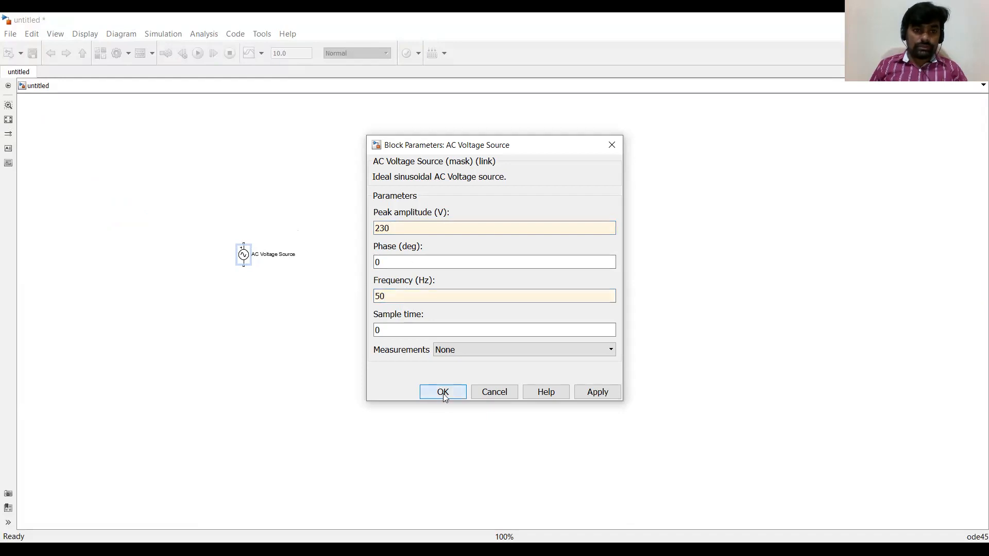
left_click_drag(246, 262, 204, 289)
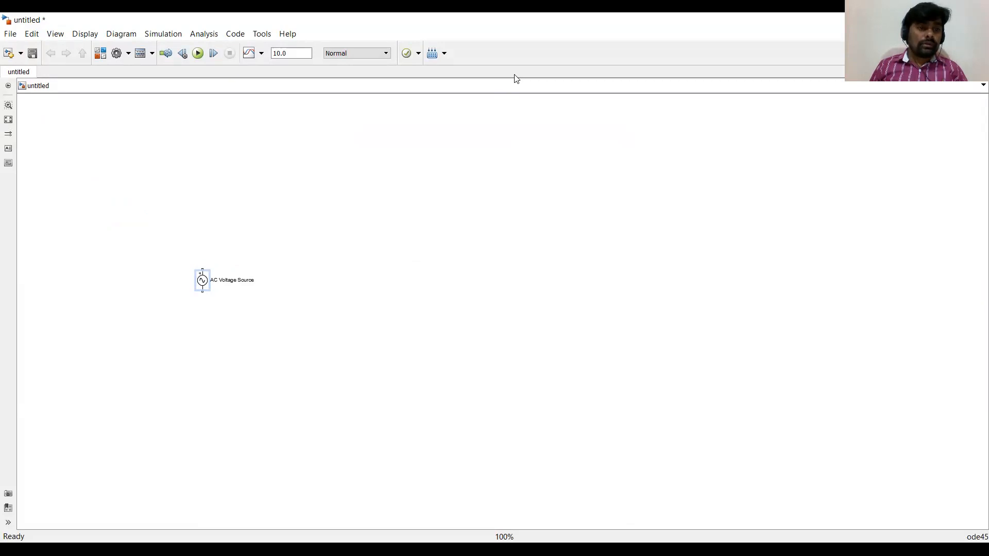
Search the Simulink library for thyristor and select the Detailed Thyristor block.
key("alt+Tab")
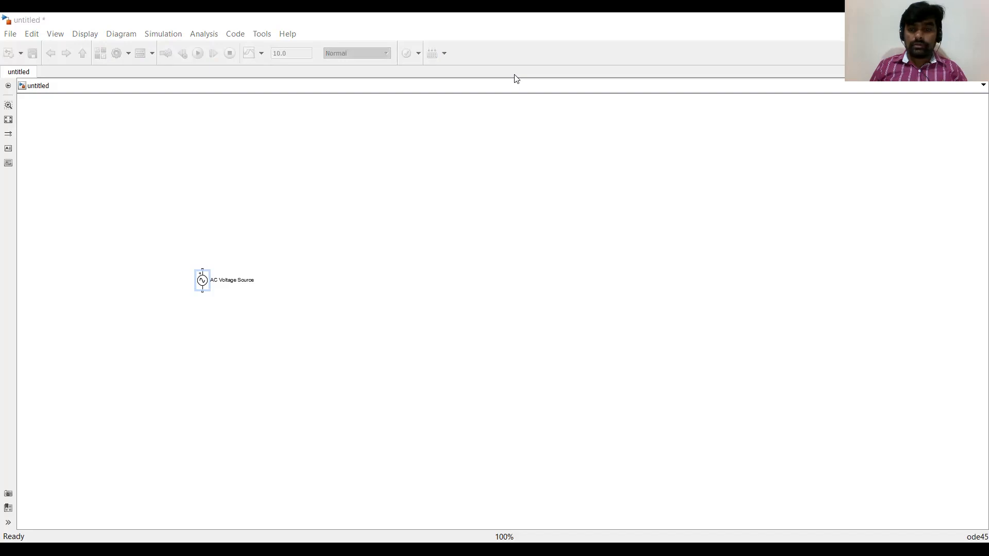
key("alt+Tab")
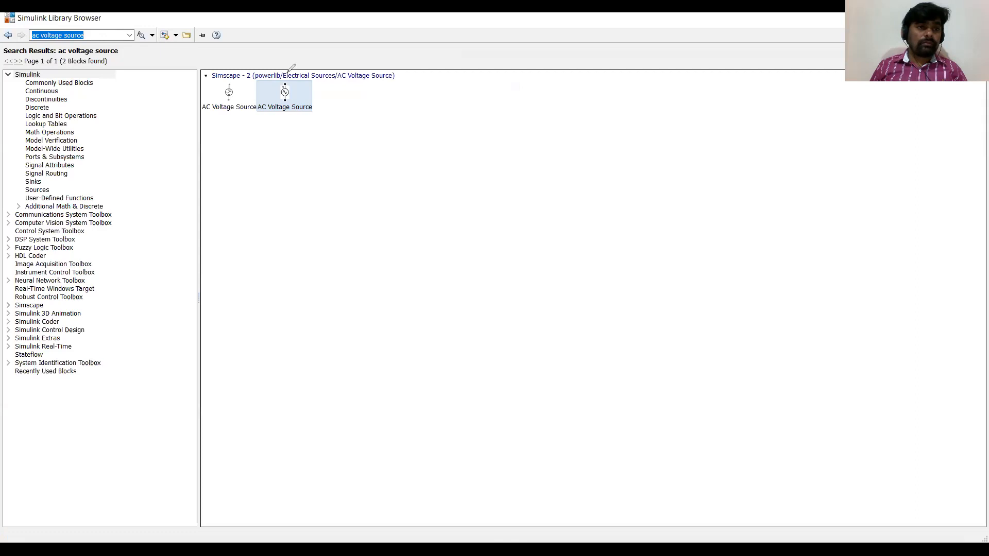
left_click(82, 34)
type("thyristor")
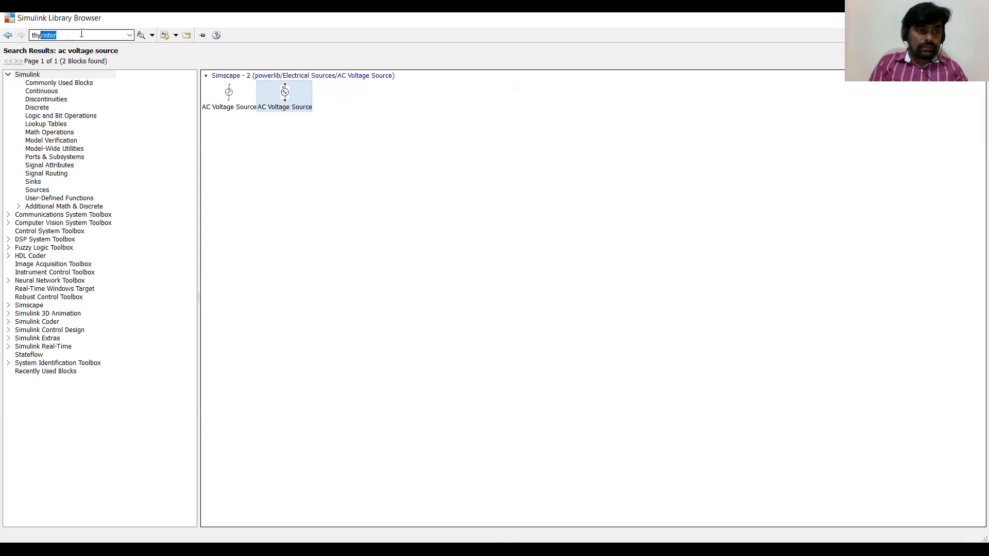
key("Return")
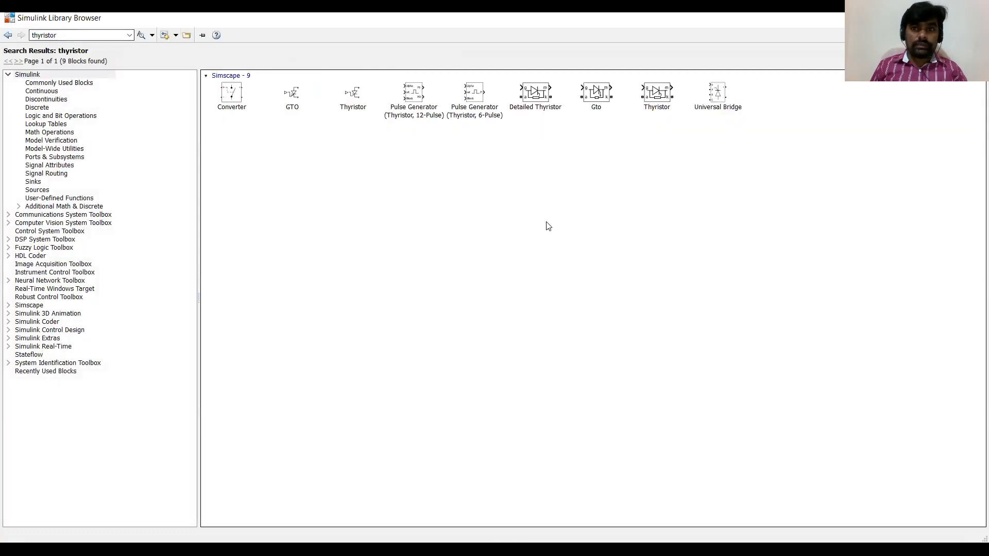
right_click(550, 109)
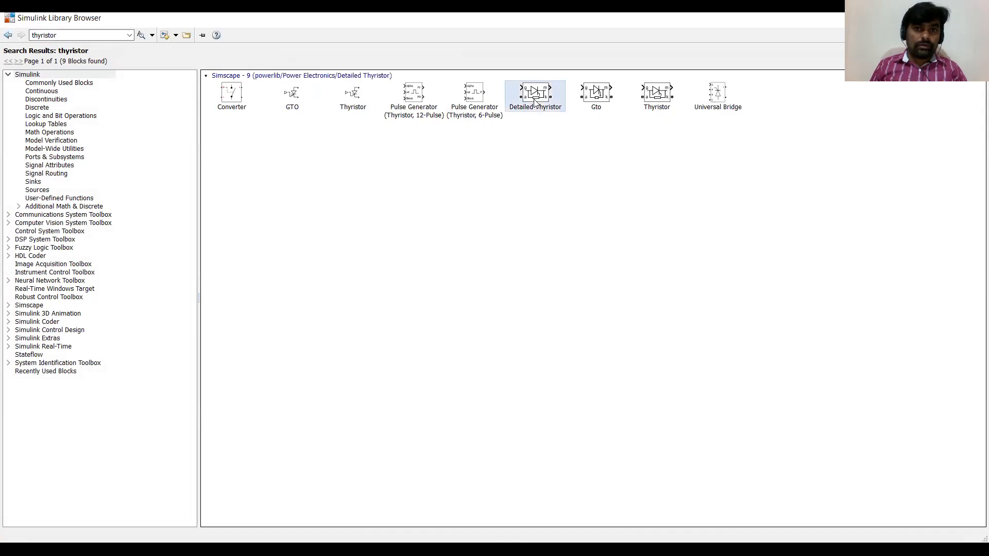
left_click(550, 108)
Search the library for pulse and add the Pulse Generator block to the untitled model.
double_click(54, 35)
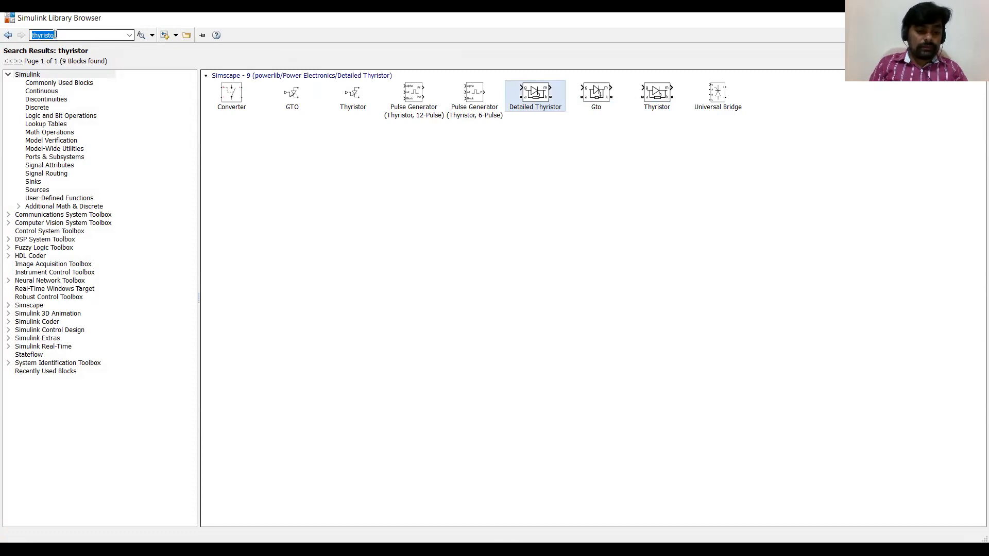
type("pulse")
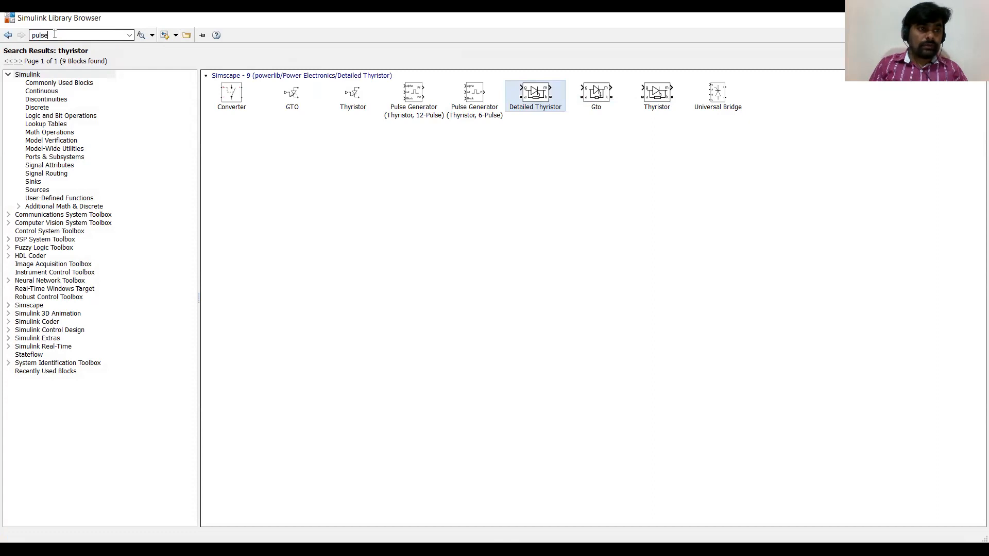
key("Return")
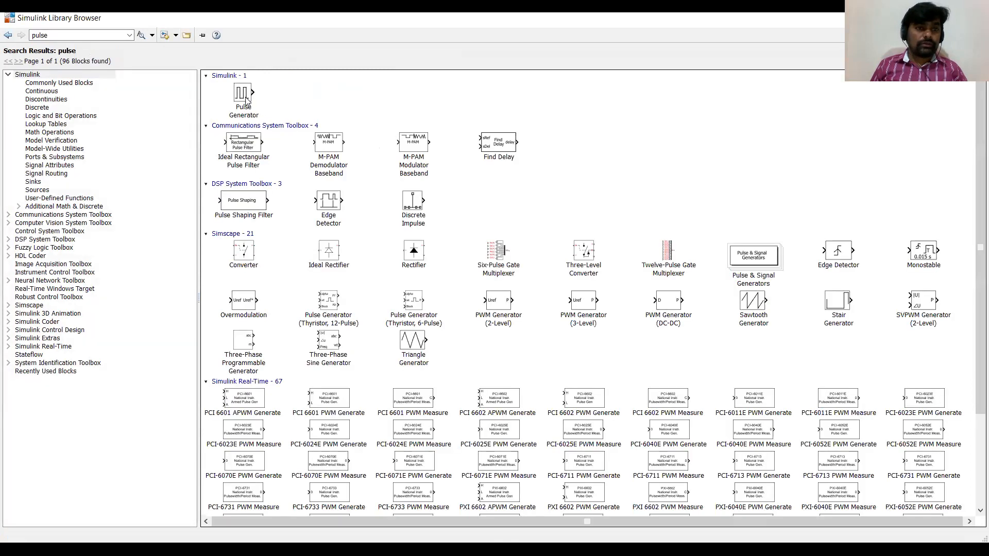
right_click(246, 100)
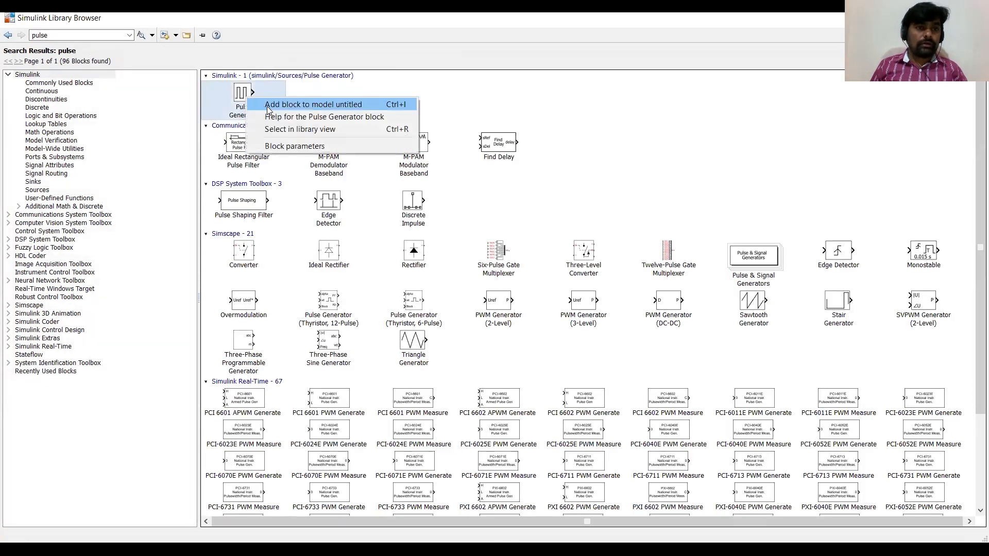
left_click(268, 105)
Search the library for voltage measurement and add the Voltage Measurement block to the untitled model.
double_click(68, 39)
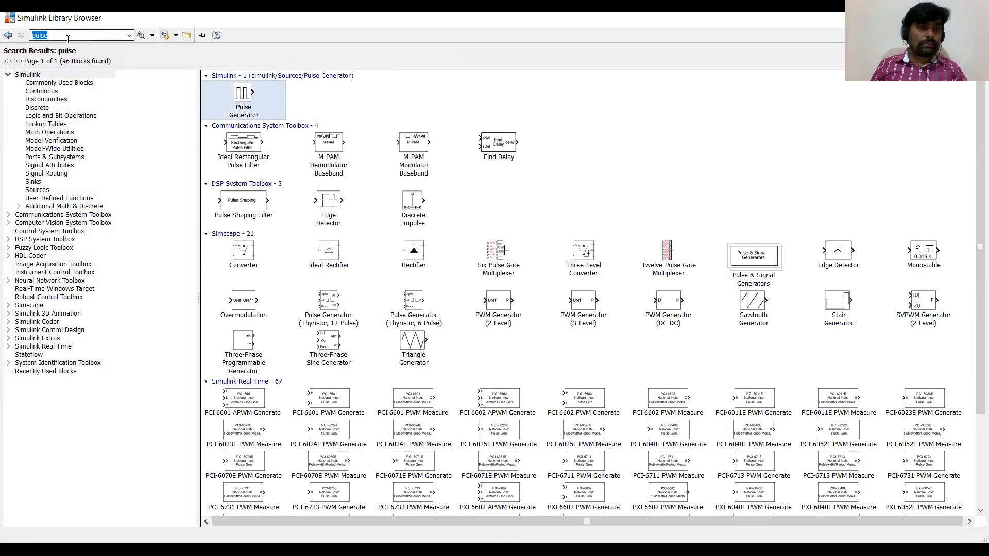
type("voltage")
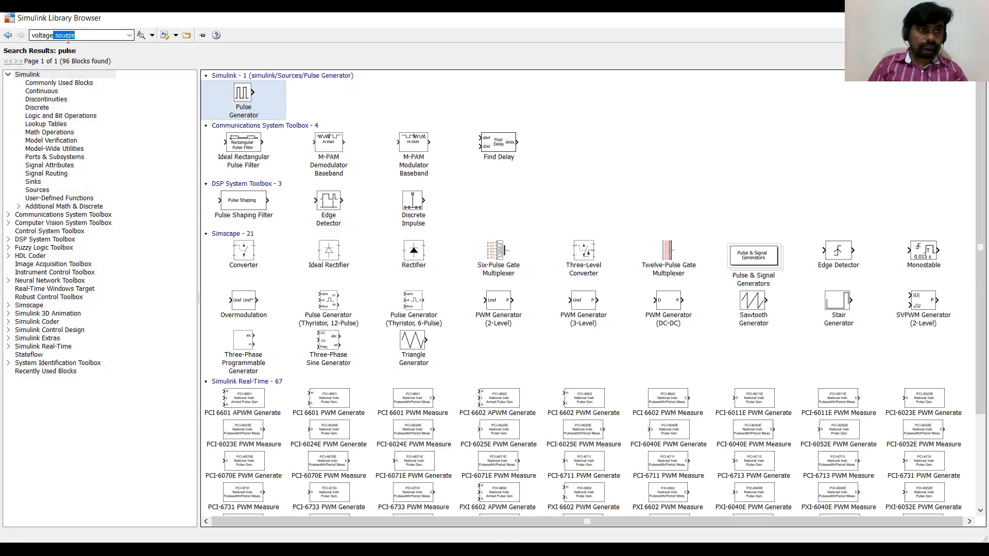
type(" measurement")
key("Return")
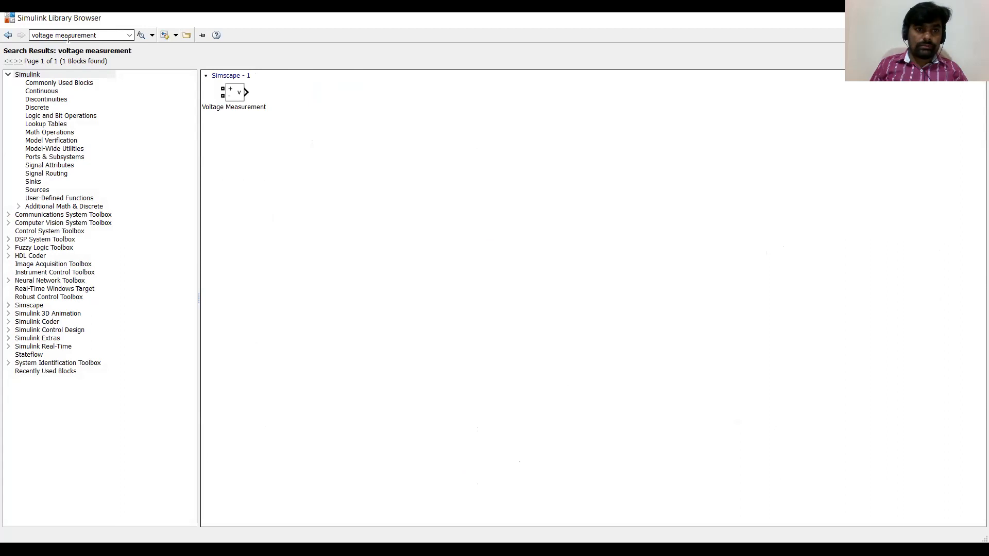
left_click(243, 93)
right_click(246, 94)
left_click(254, 98)
Search the library for current measurement and add the Current Measurement block to the model.
left_click(89, 37)
left_click(54, 36)
double_click(53, 36)
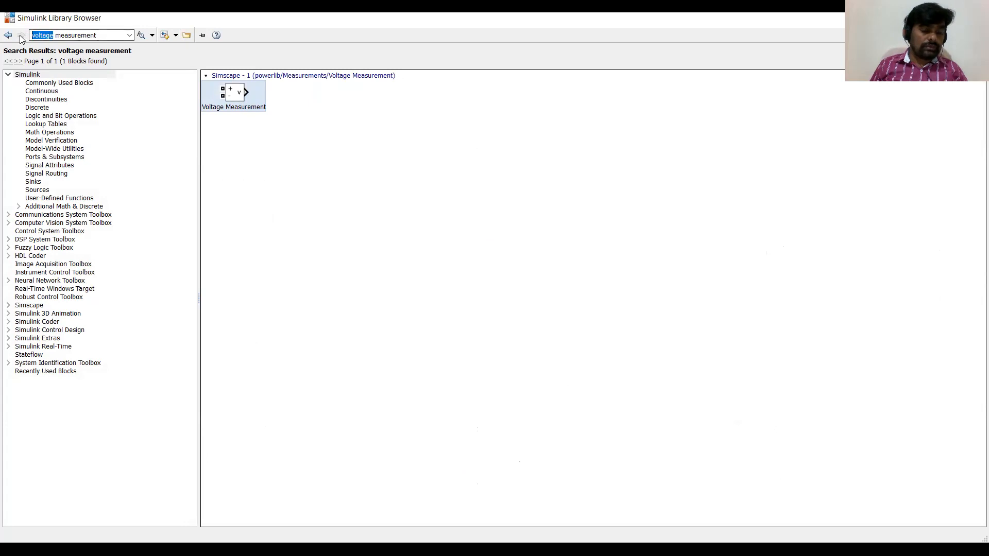
type("current")
key("Return")
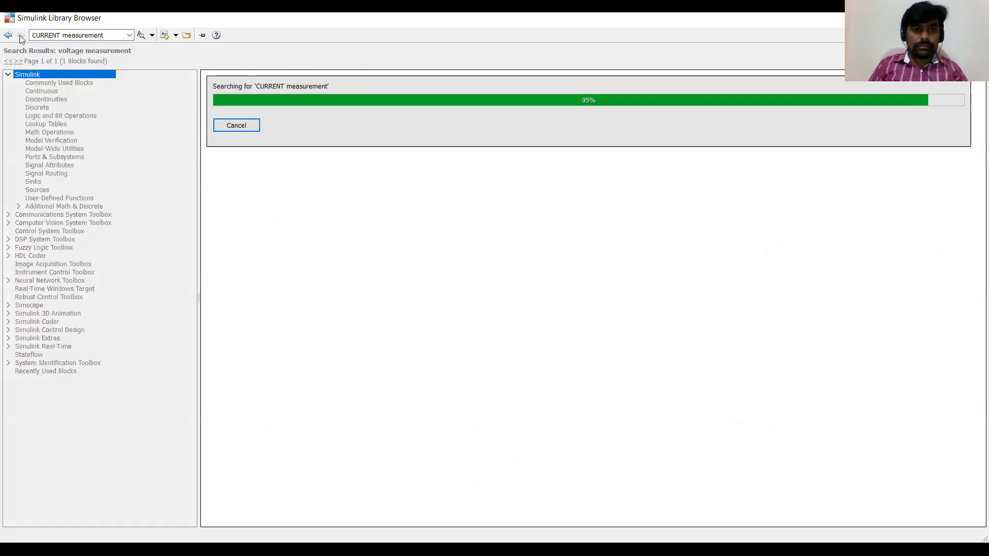
right_click(238, 135)
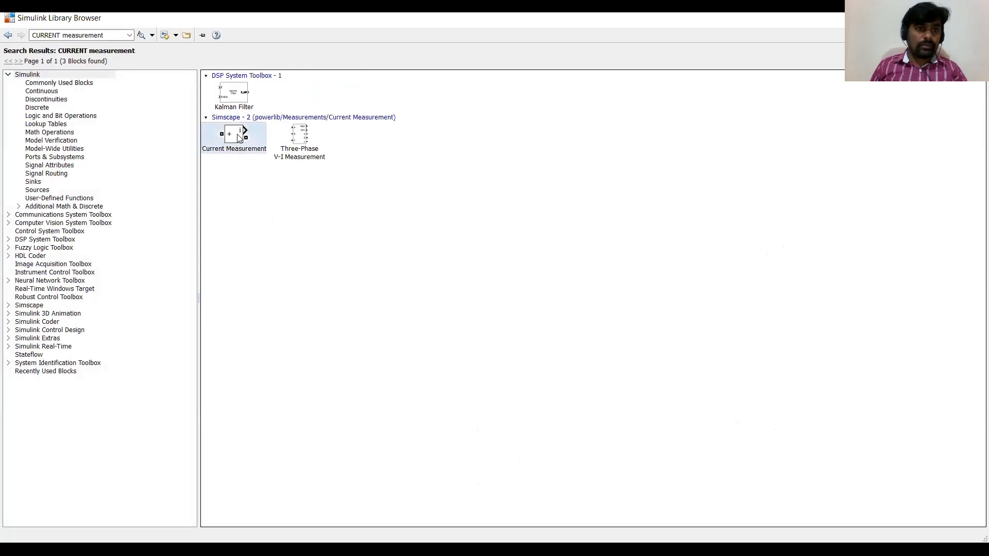
left_click(306, 142)
Search the library for series RLC branch and add the Series RLC Branch block to the model.
triple_click(102, 34)
type("ser")
key("Return")
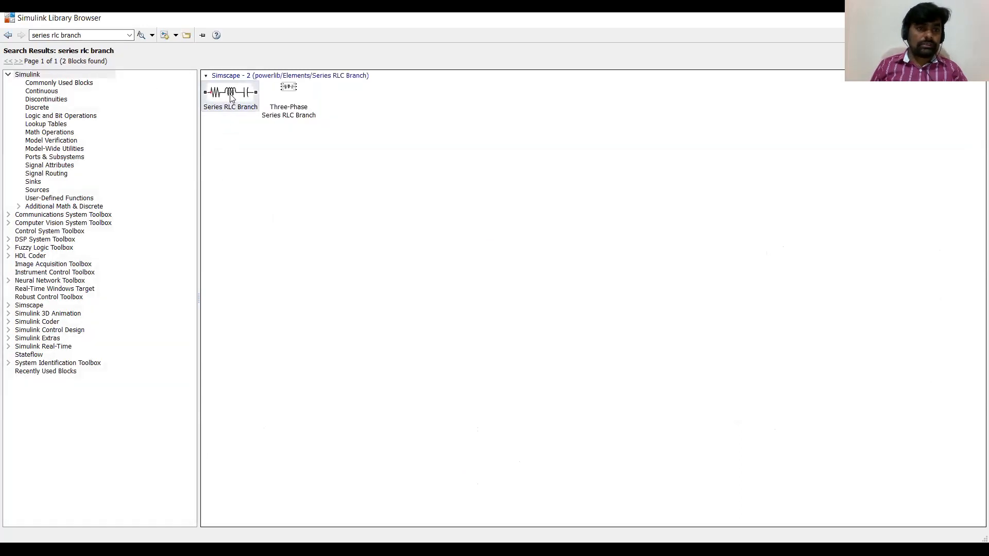
right_click(231, 98)
left_click(246, 105)
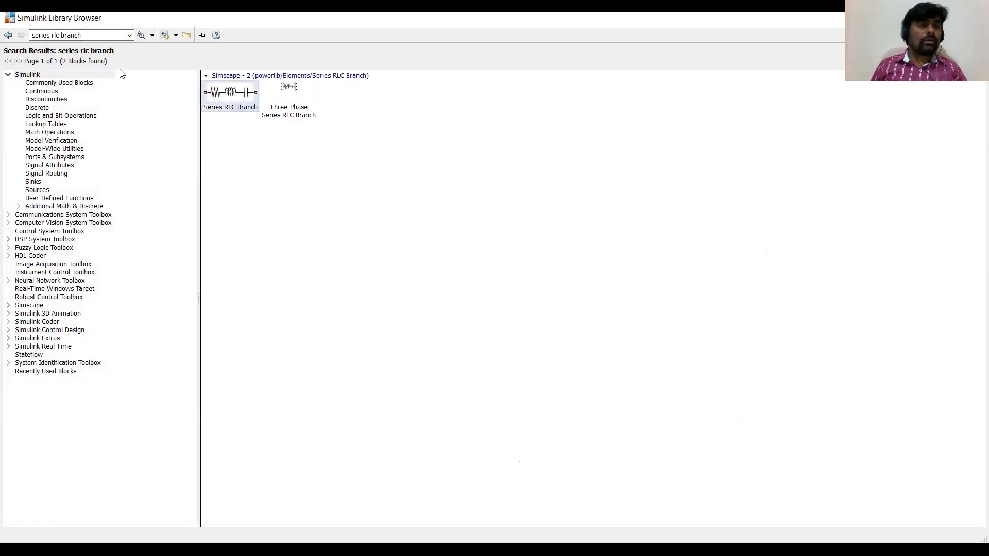
Search the library for scope and add the Simulink Sinks Scope block to the model.
left_click(83, 36)
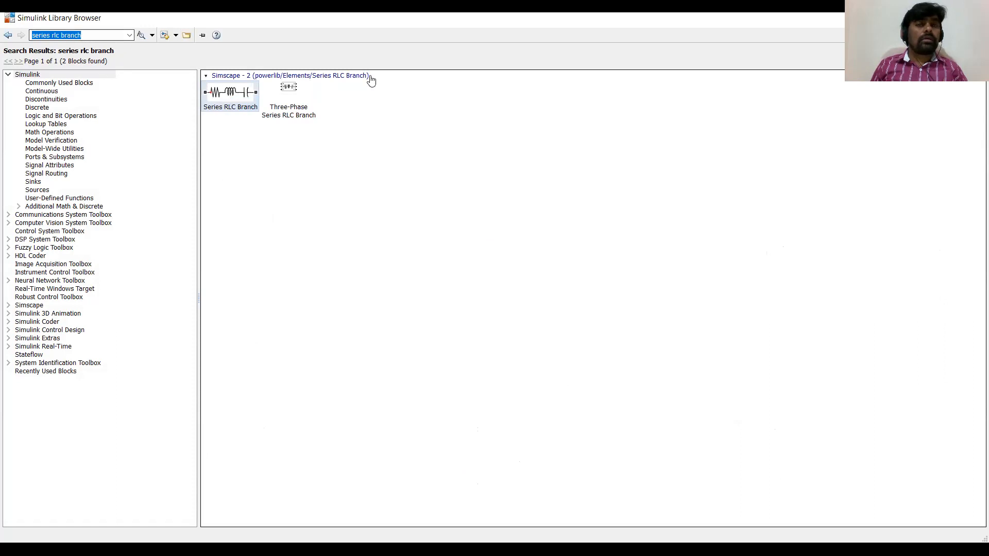
type("scope")
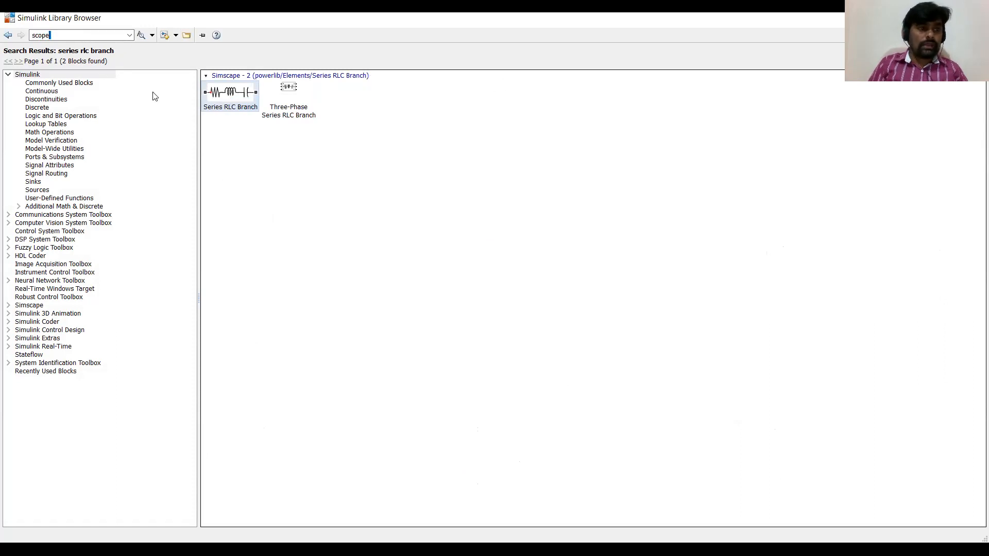
key("Return")
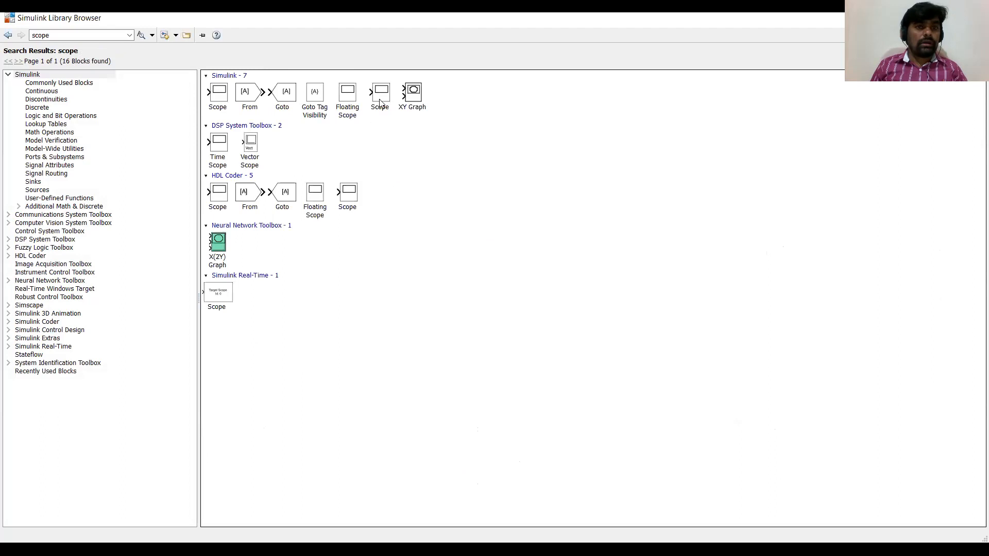
right_click(381, 102)
left_click(391, 107)
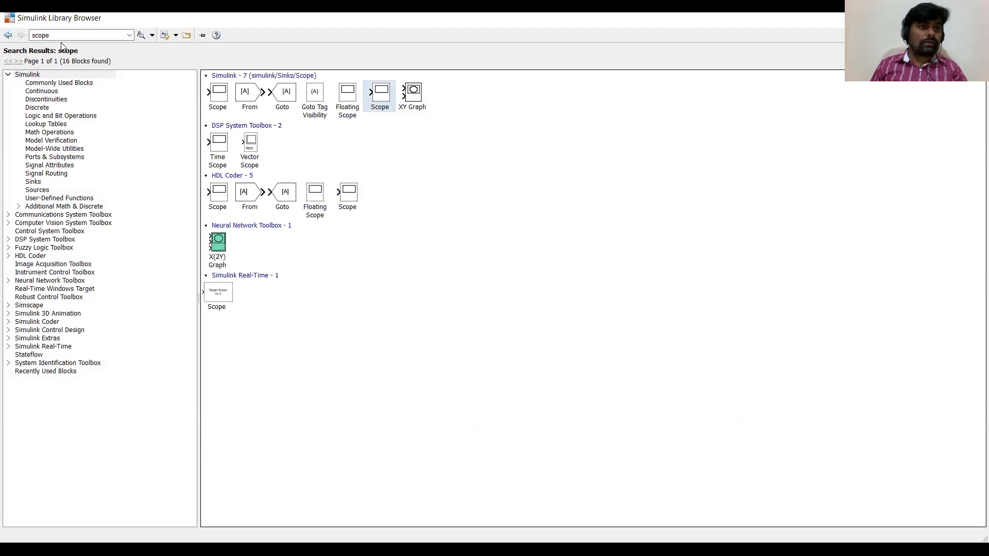
Search the library for powergui and add the powergui block to the model.
left_click(62, 36)
type("powerGUI")
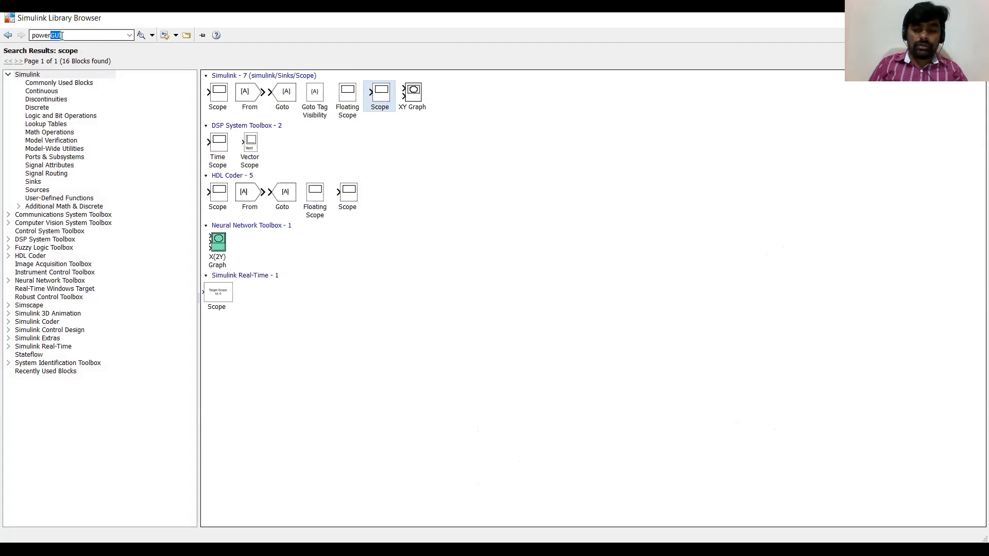
key("Return")
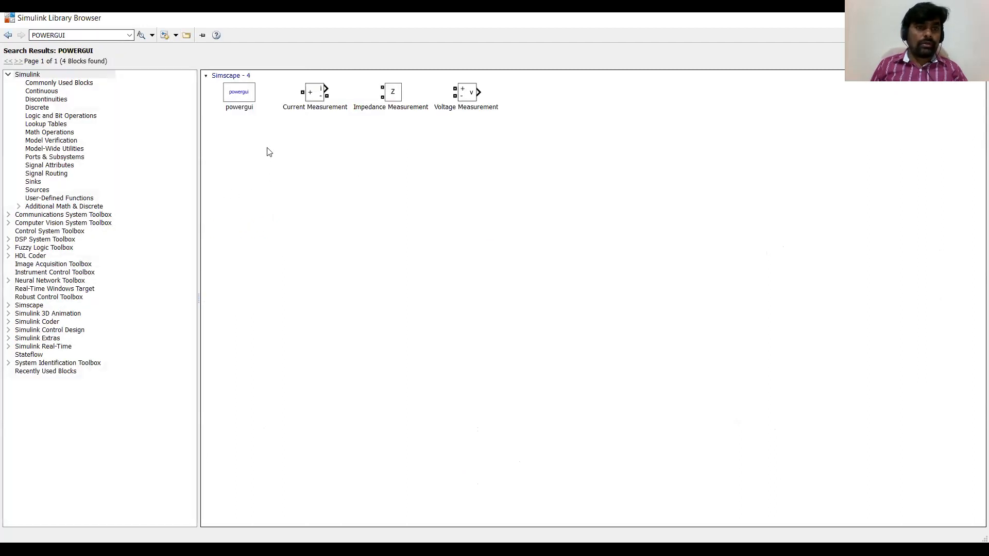
right_click(246, 102)
left_click(254, 104)
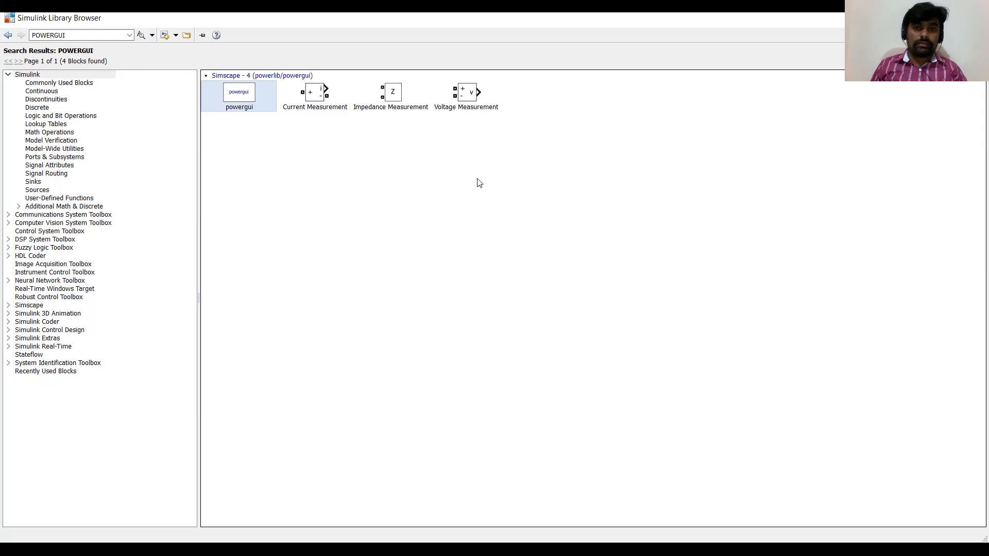
Move the powergui block to the upper left of the model and set its simulation type to Discrete.
key("alt+Tab")
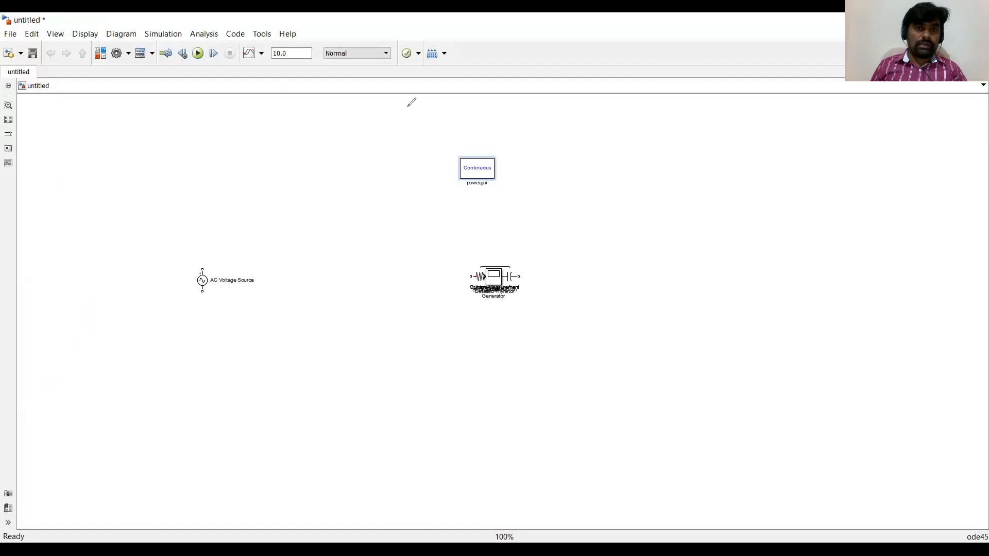
double_click(476, 172)
left_click_drag(476, 173, 252, 124)
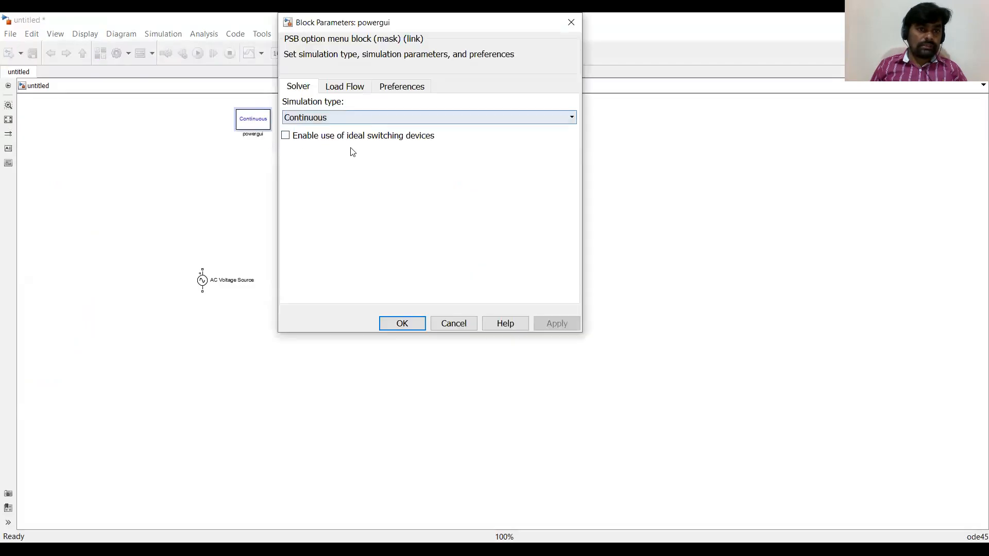
key("Down")
left_click(394, 325)
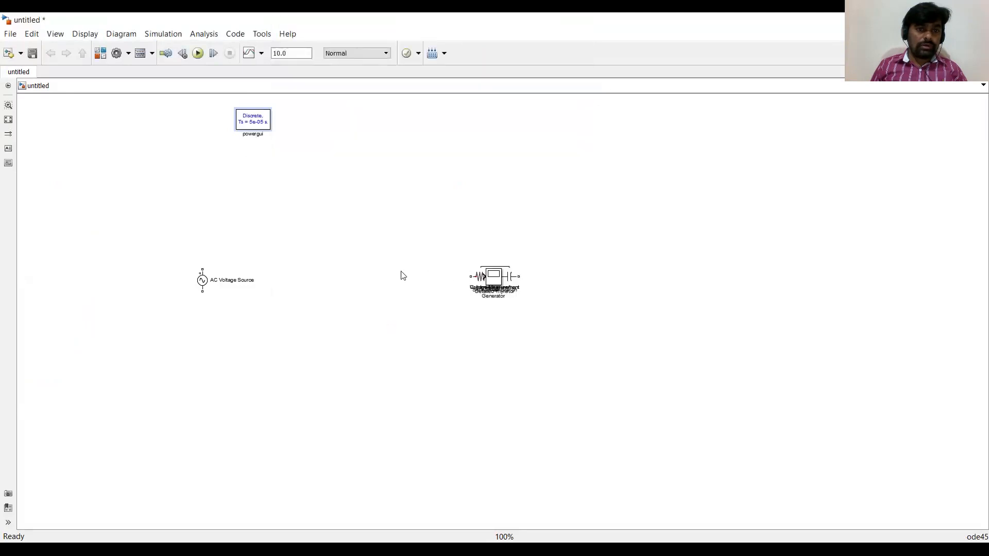
Spread the stacked Series RLC Branch, Current Measurement, Voltage Measurement, Pulse Generator and Detailed Thyristor blocks across the canvas.
left_click_drag(496, 280, 649, 222)
left_click_drag(496, 278, 494, 136)
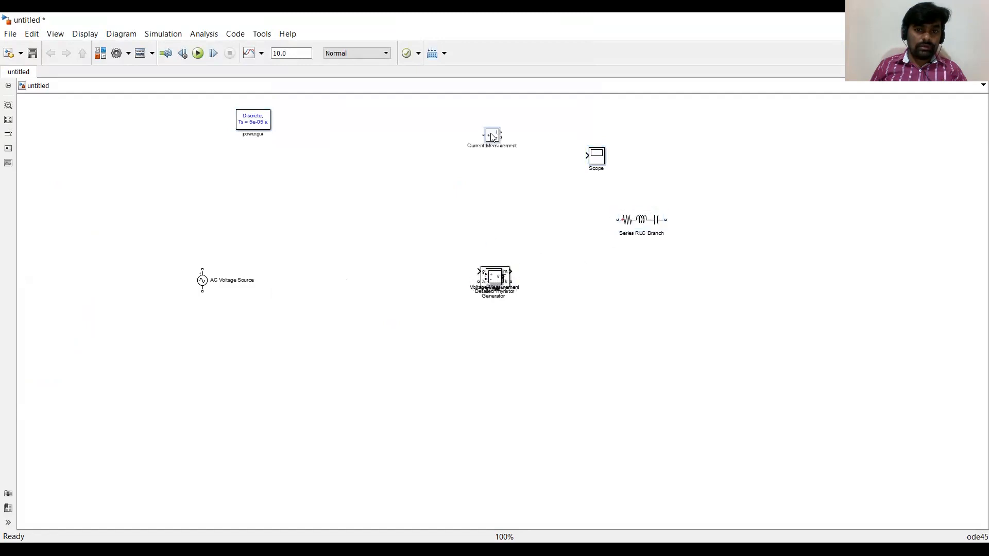
left_click_drag(496, 278, 673, 126)
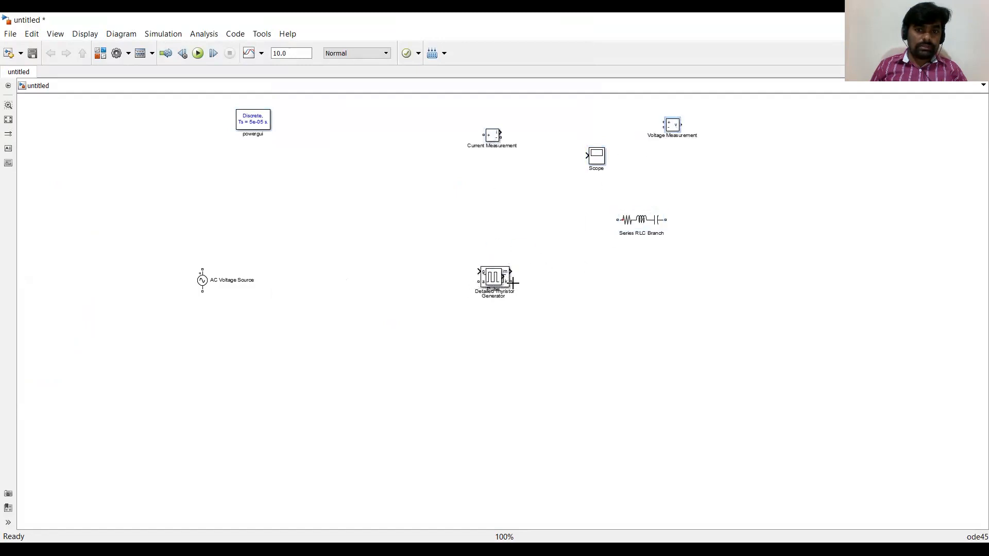
left_click_drag(502, 279, 403, 144)
left_click_drag(502, 285, 340, 232)
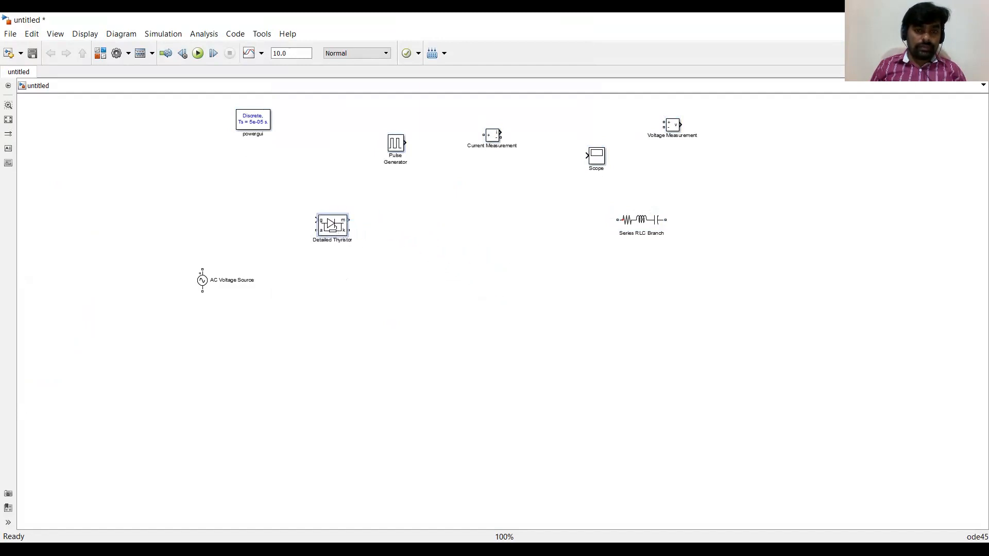
Switch to the lecture PDF and mark thyristors P1 to P4 on the bridge cycloconverter circuit diagram.
double_click(336, 229)
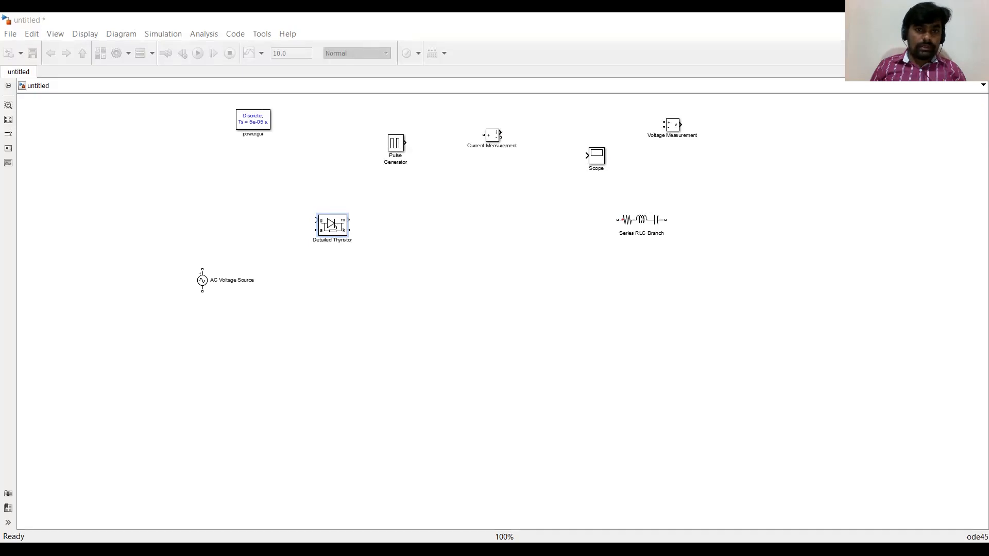
key("alt+Tab")
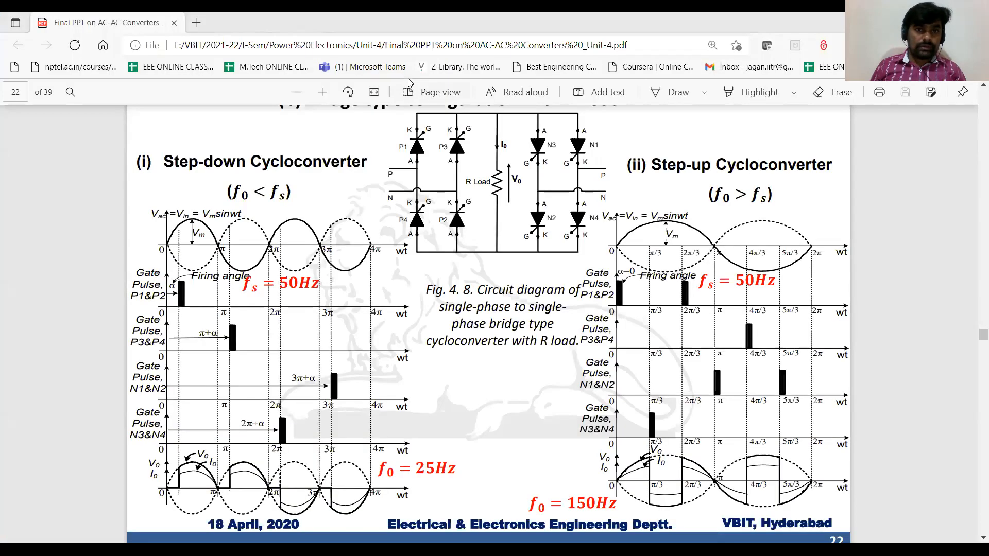
mouse_move(418, 129)
left_mouse_down()
mouse_move(431, 158)
mouse_move(435, 137)
mouse_move(467, 155)
mouse_move(464, 138)
left_mouse_up()
mouse_move(455, 208)
left_mouse_down()
mouse_move(438, 216)
mouse_move(462, 238)
left_mouse_up()
mouse_move(423, 205)
left_mouse_down()
mouse_move(394, 224)
mouse_move(425, 206)
left_mouse_up()
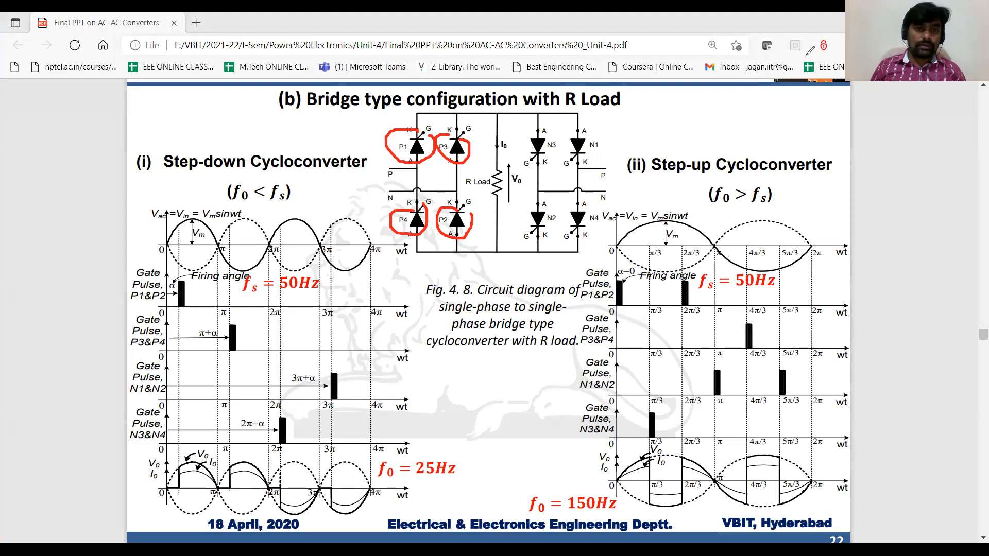
Return to the model and rotate the Detailed Thyristor block into a vertical orientation.
key("alt+Tab")
key("ctrl+r")
key("ctrl+r")
key("ctrl+r")
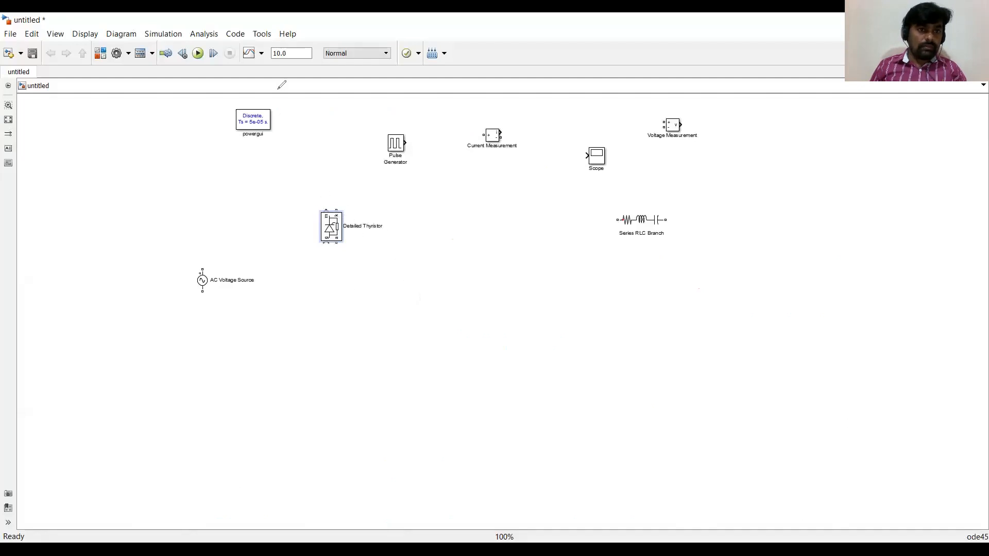
left_click(283, 86)
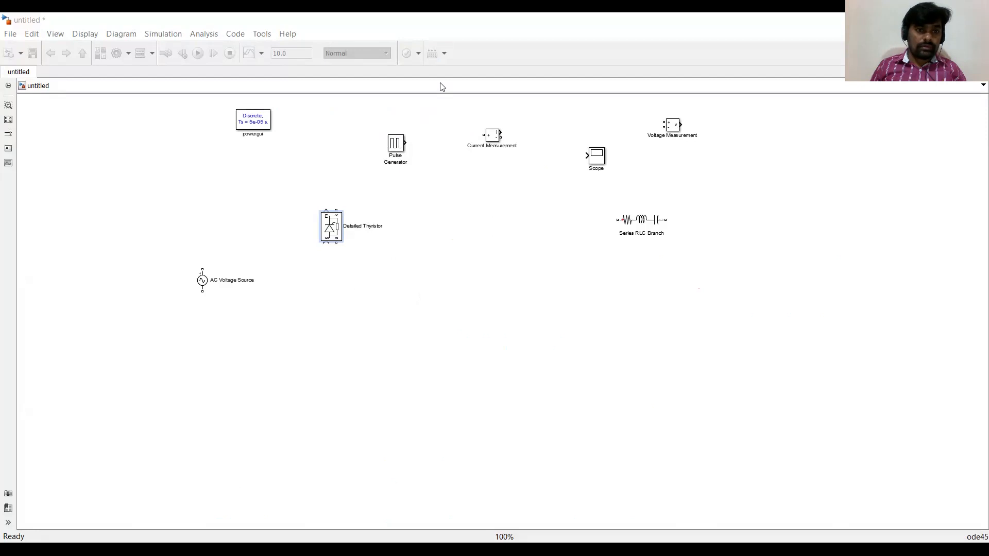
Rename the Detailed Thyristor block as P1.
double_click(367, 226)
type("P1")
left_click(374, 246)
Duplicate the P1 thyristor three times to create P2, P3 and P4, arranging them as a bridge.
left_click_drag(339, 233, 424, 351)
left_click_drag(426, 268, 422, 219)
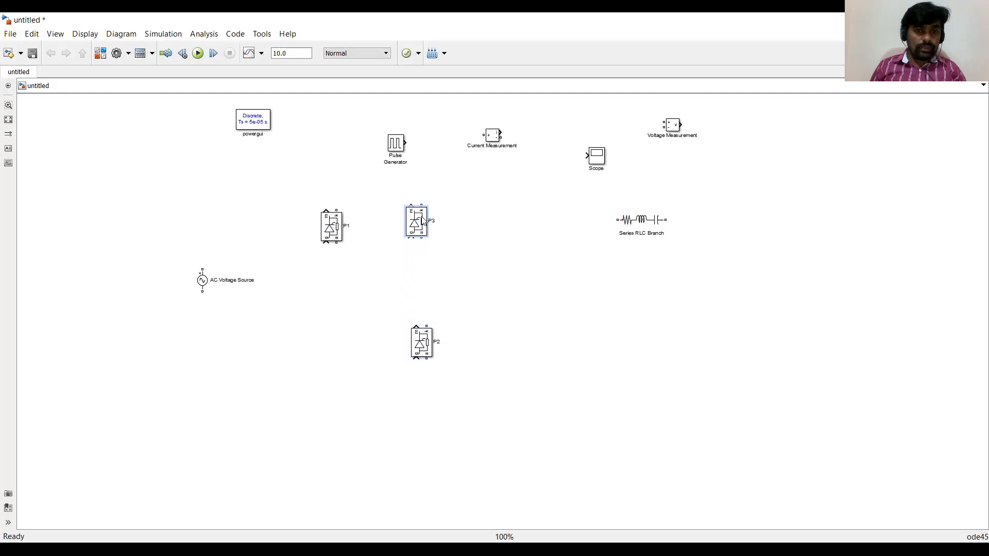
left_click_drag(399, 280, 331, 353)
left_click_drag(336, 231, 326, 231)
left_click_drag(333, 350, 328, 350)
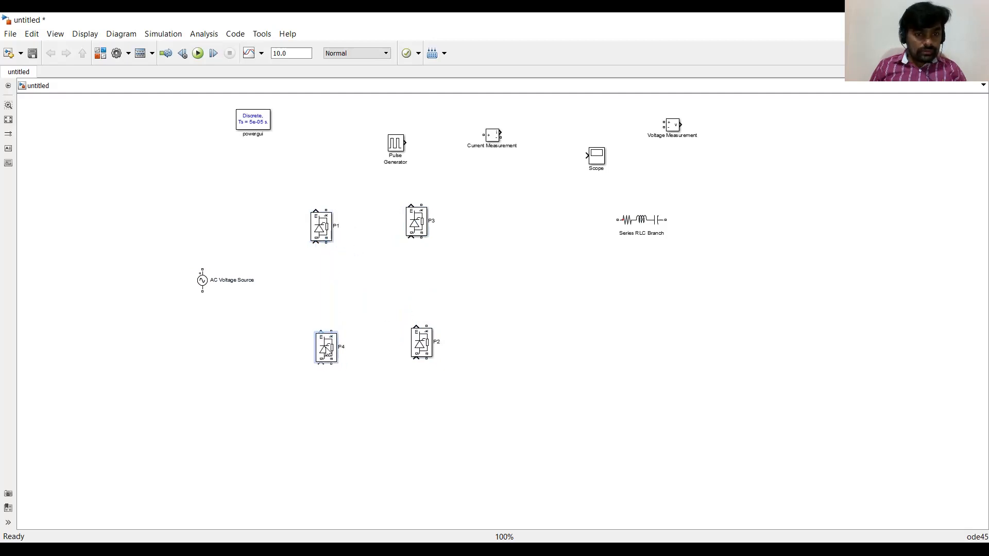
Connect thyristor P1 to P4 and thyristor P3 to P2 with vertical wires.
mouse_move(323, 243)
left_mouse_down()
mouse_move(330, 332)
mouse_move(321, 350)
left_mouse_up()
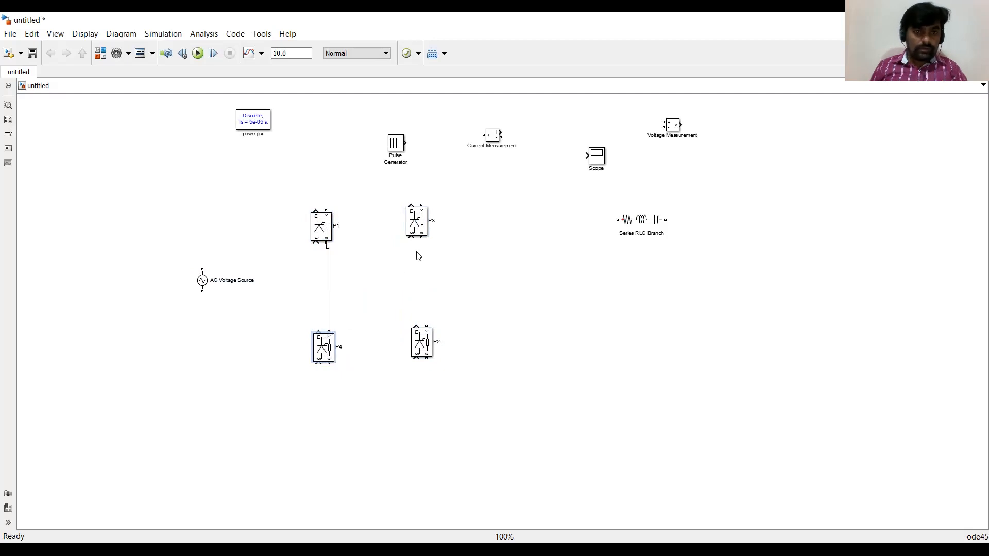
left_click_drag(420, 238, 422, 364)
left_click(426, 348)
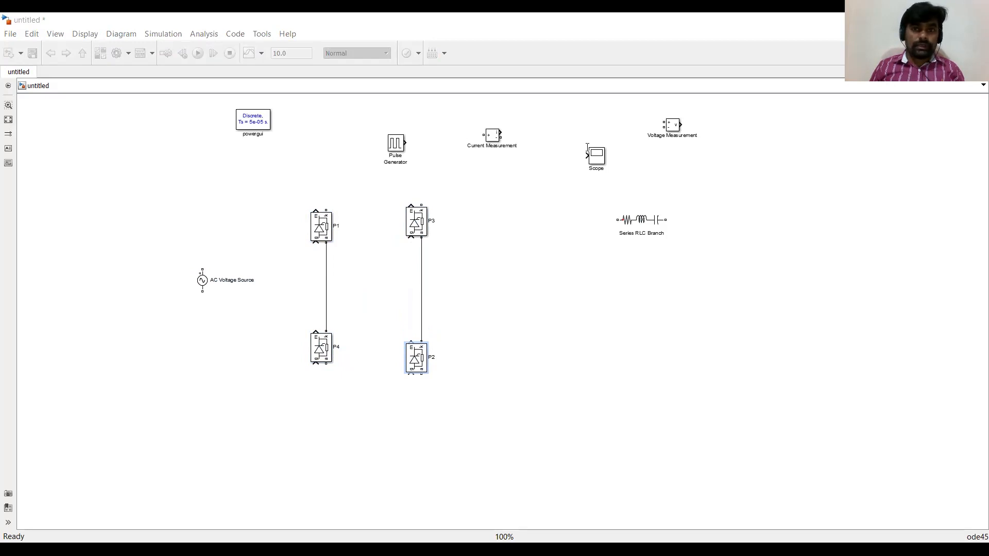
Switch to the lecture PDF and mark thyristors N1 to N4 on the bridge circuit diagram.
key("alt+Tab")
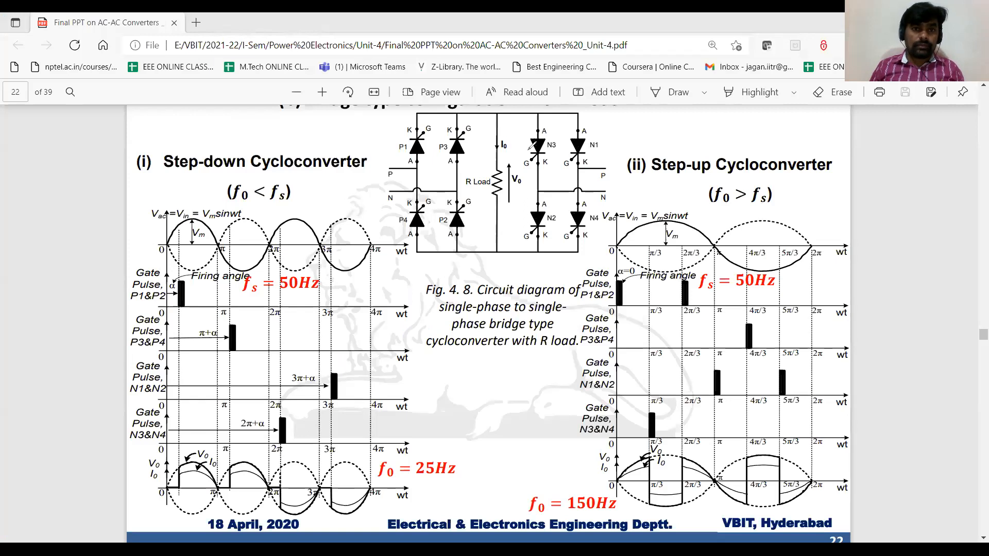
mouse_move(557, 131)
left_mouse_down()
mouse_move(523, 152)
mouse_move(562, 162)
mouse_move(589, 135)
mouse_move(566, 134)
left_mouse_up()
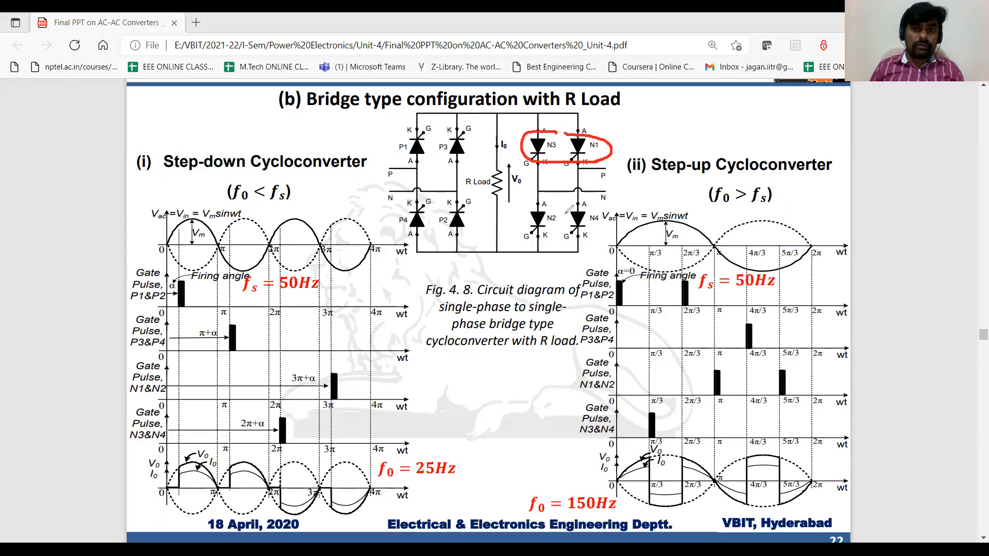
mouse_move(587, 205)
left_mouse_down()
mouse_move(538, 200)
mouse_move(543, 238)
mouse_move(599, 212)
mouse_move(588, 204)
left_mouse_up()
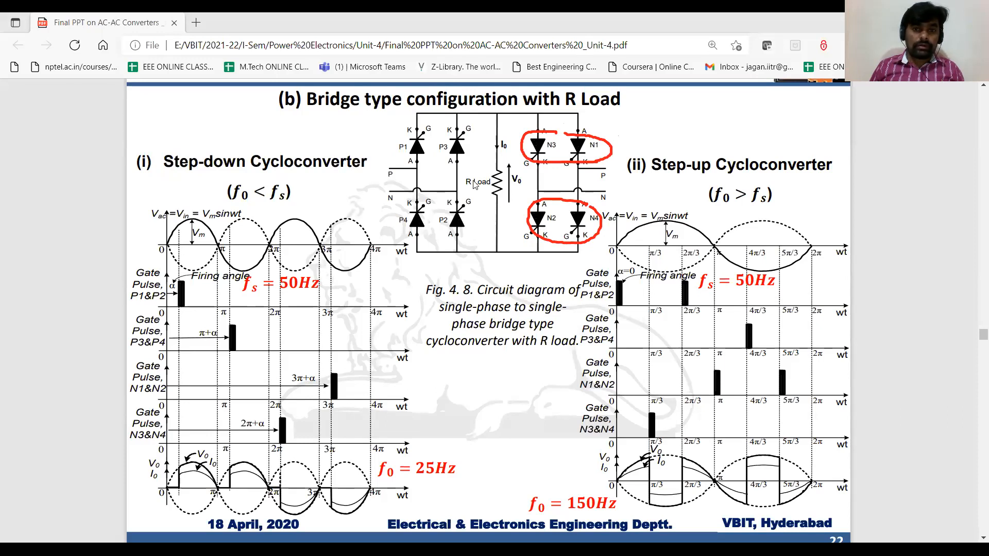
Move the Series RLC Branch aside and add a thyristor copy, P5, rotated 180 degrees beside P3.
key("alt+Tab")
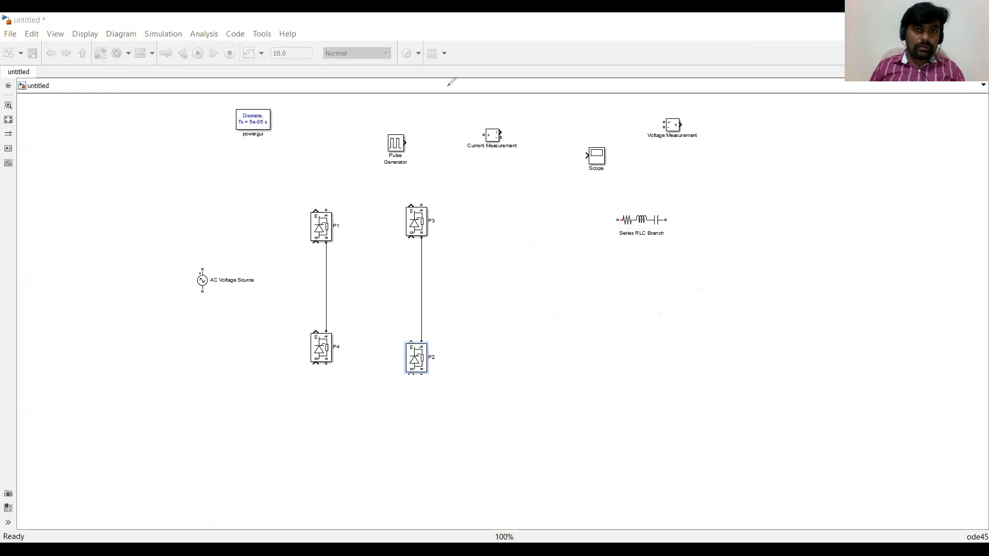
left_click_drag(645, 222, 716, 210)
left_click(323, 228)
left_click_drag(388, 234, 550, 232)
key("ctrl+r")
key("ctrl+r")
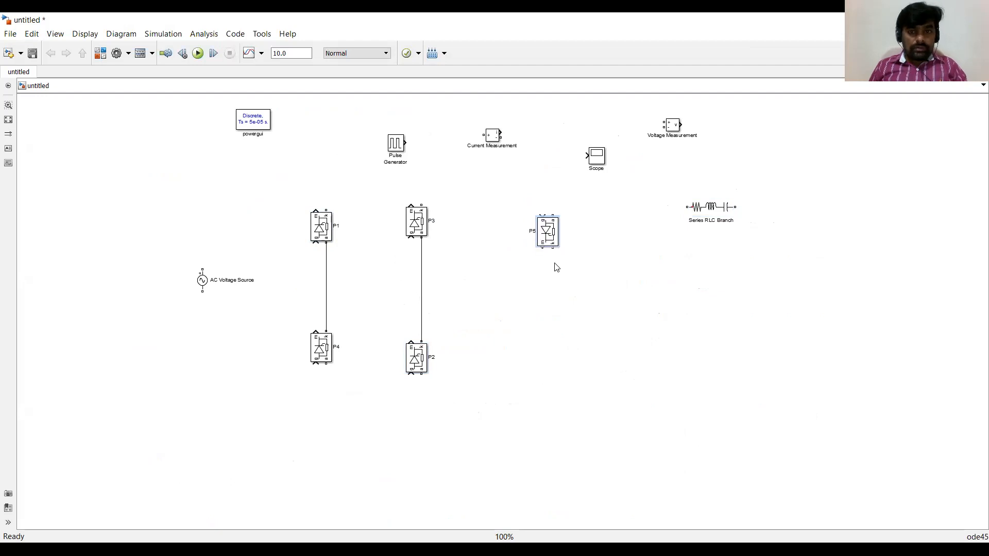
Rename the thyristor copy as N1 and duplicate it into N2, N3 and N4, arranged as a second bridge beside P3.
double_click(529, 230)
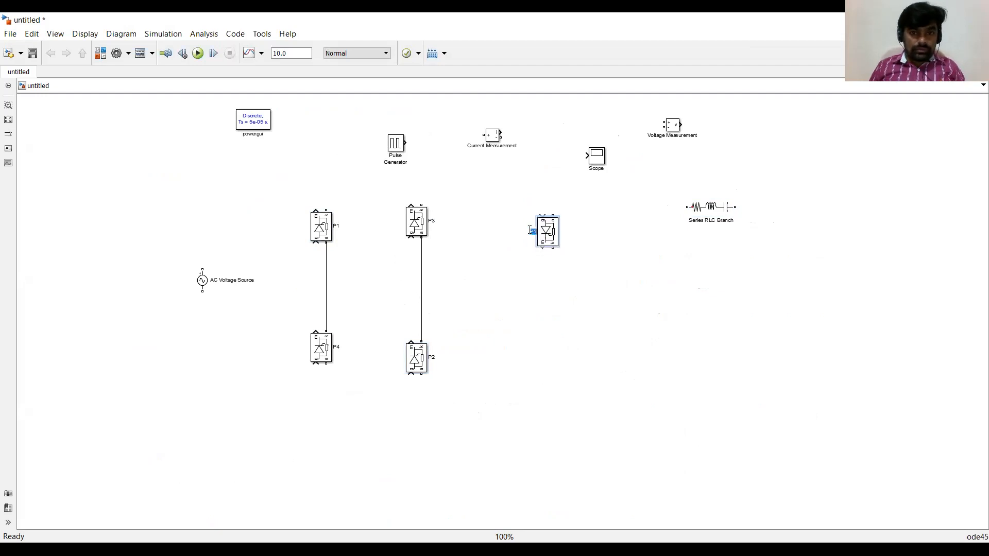
type("N1")
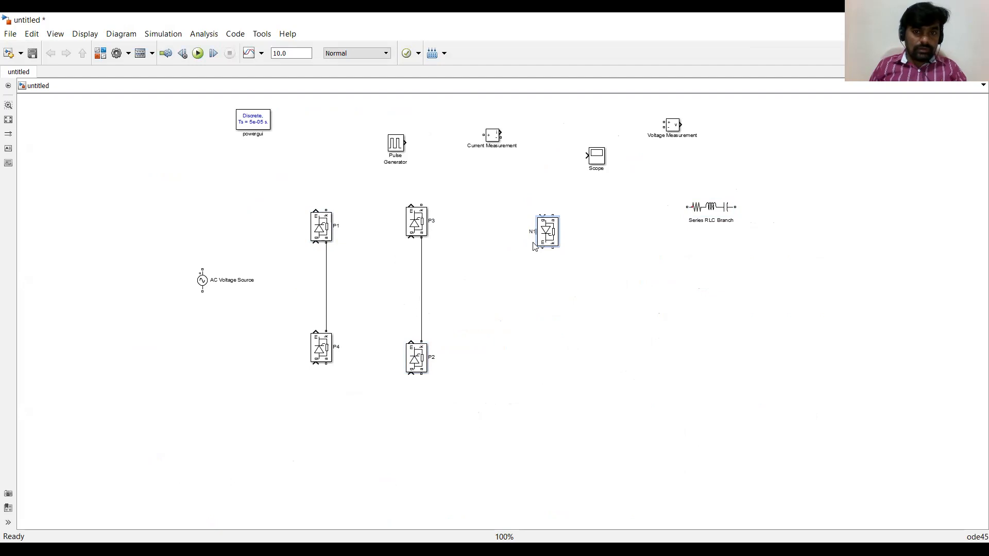
left_click(546, 282)
mouse_move(550, 235)
left_mouse_down()
mouse_move(550, 224)
mouse_move(612, 225)
mouse_move(546, 221)
left_mouse_up()
left_click_drag(571, 258, 536, 222)
left_click(614, 352)
left_click_drag(609, 347, 535, 347)
left_click_drag(538, 232, 618, 347)
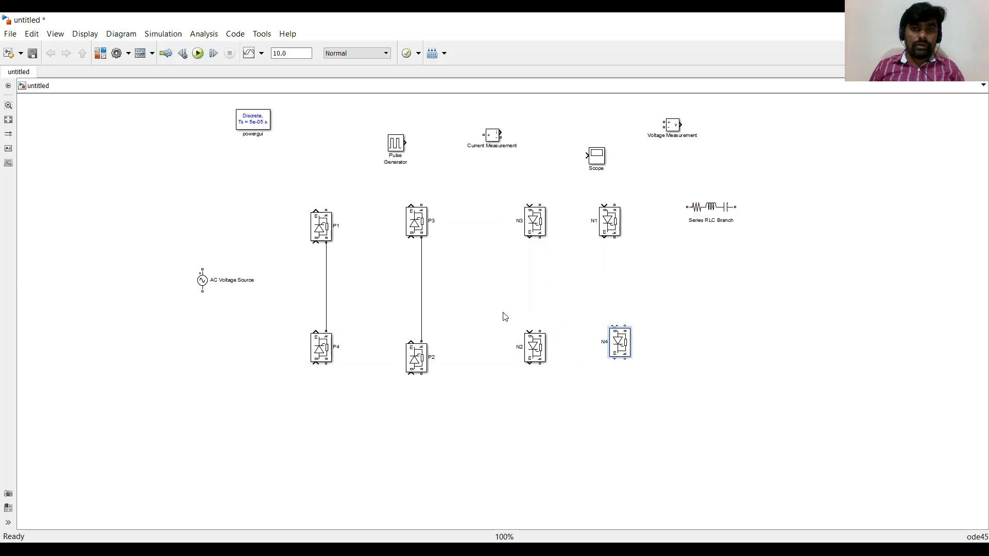
Connect thyristor N1 to N4 and N3 to N2 with vertical wires, nudging N4 into line with N1.
left_click_drag(614, 239, 624, 327)
key("Left")
key("Left")
key("Left")
key("Left")
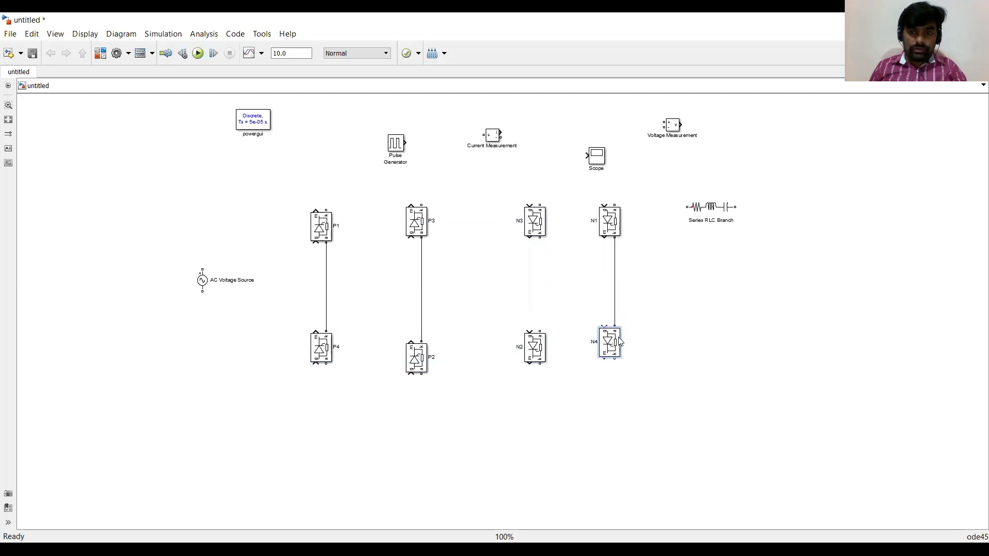
left_click_drag(540, 237, 538, 332)
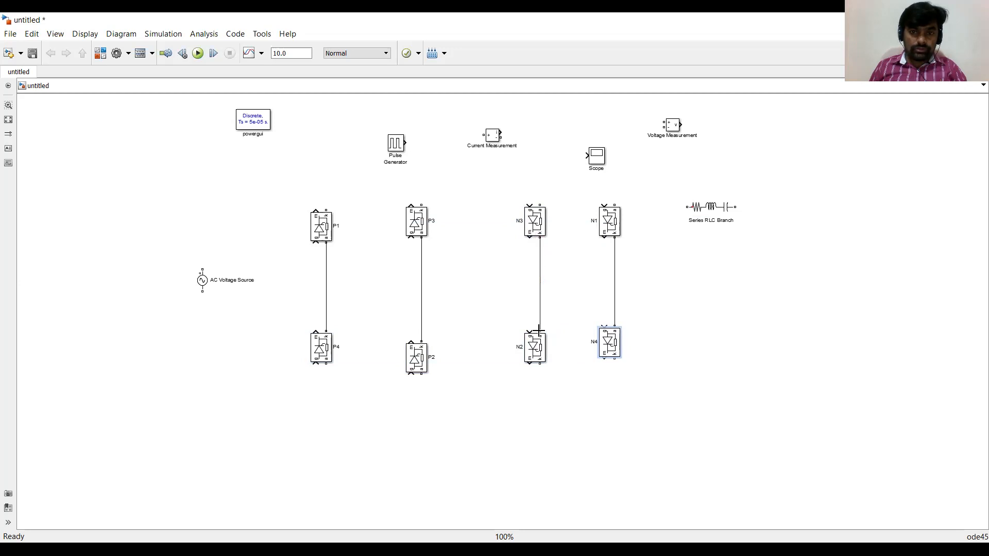
left_click(565, 311)
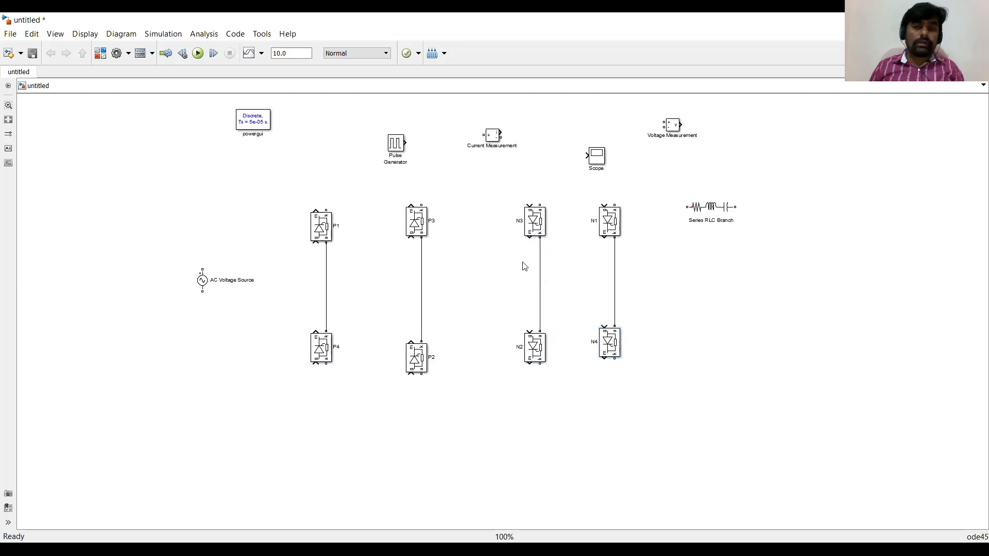
Realign the P3–P2 and P1–P4 thyristor columns slightly to the left.
left_click_drag(390, 200, 453, 397)
left_click_drag(416, 364, 403, 367)
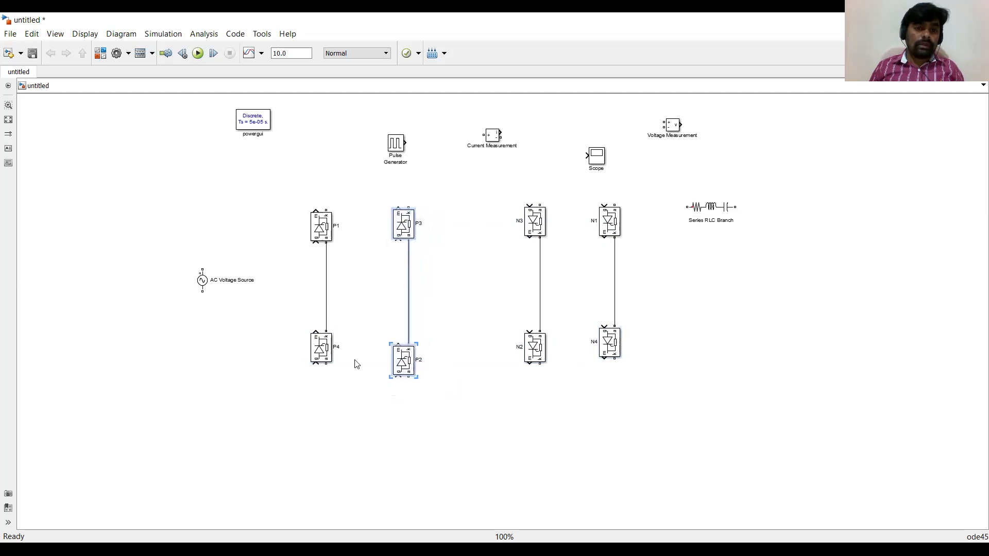
left_click_drag(288, 205, 359, 380)
left_click_drag(318, 356, 315, 358)
left_click(498, 334)
Move the Series RLC Branch between the P and N bridges and rotate it vertical.
left_click_drag(701, 216, 466, 289)
key("ctrl+r")
key("ctrl+r")
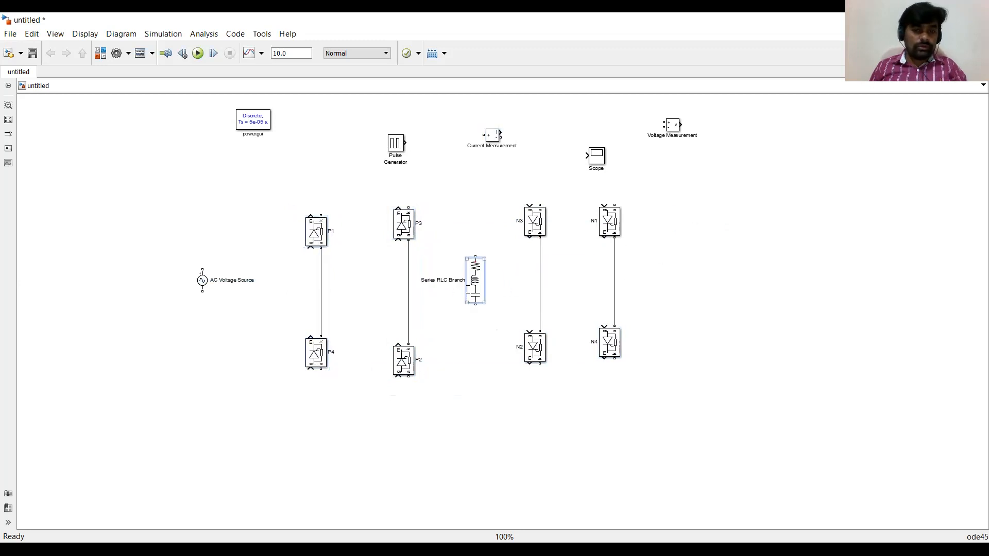
key("ctrl+r")
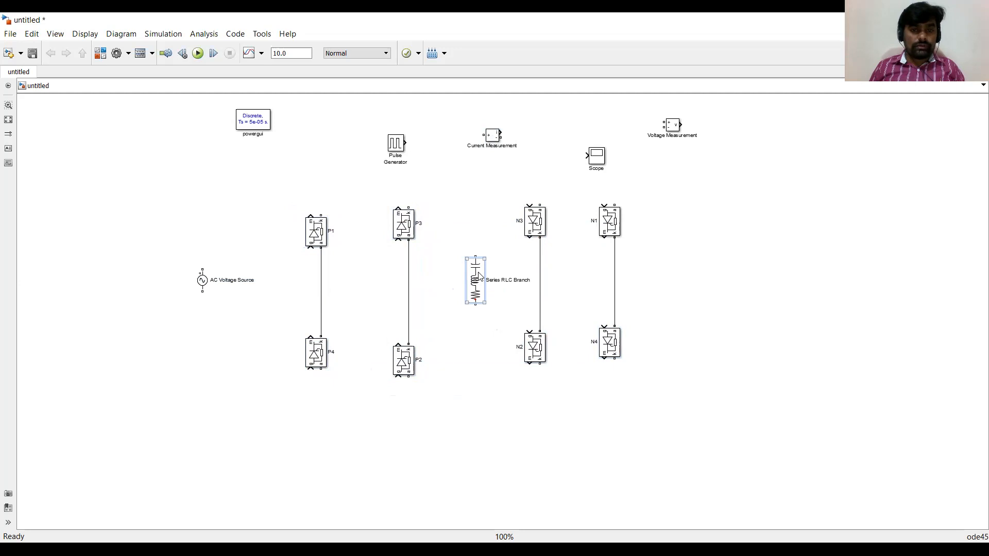
Set the Series RLC Branch type to R and nudge the block down slightly.
double_click(479, 277)
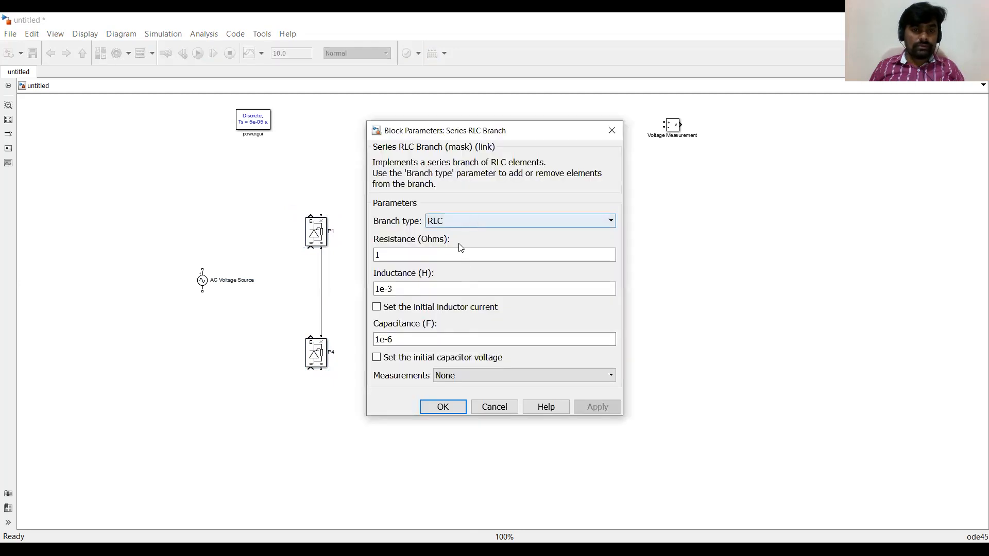
left_click(463, 221)
left_click(438, 244)
left_click(449, 305)
left_click_drag(476, 285, 475, 293)
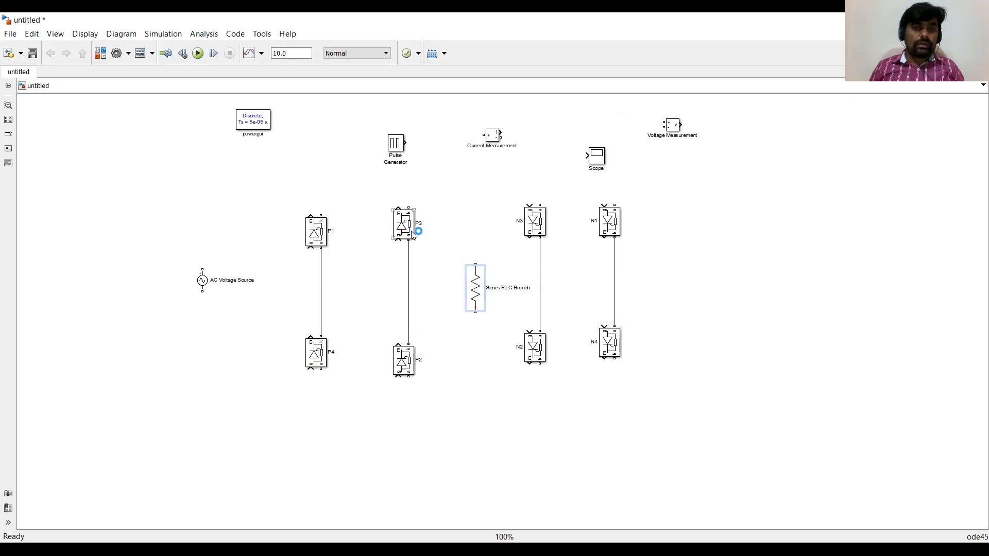
Wire the top rail from P1 to P3 and the bottom rail from P4 to P2, then connect the resistor across both rails.
mouse_move(408, 203)
left_mouse_down()
mouse_move(324, 183)
mouse_move(316, 217)
mouse_move(363, 184)
left_mouse_up()
mouse_move(409, 378)
left_mouse_down()
mouse_move(335, 425)
mouse_move(324, 378)
mouse_move(332, 375)
mouse_move(351, 411)
left_mouse_up()
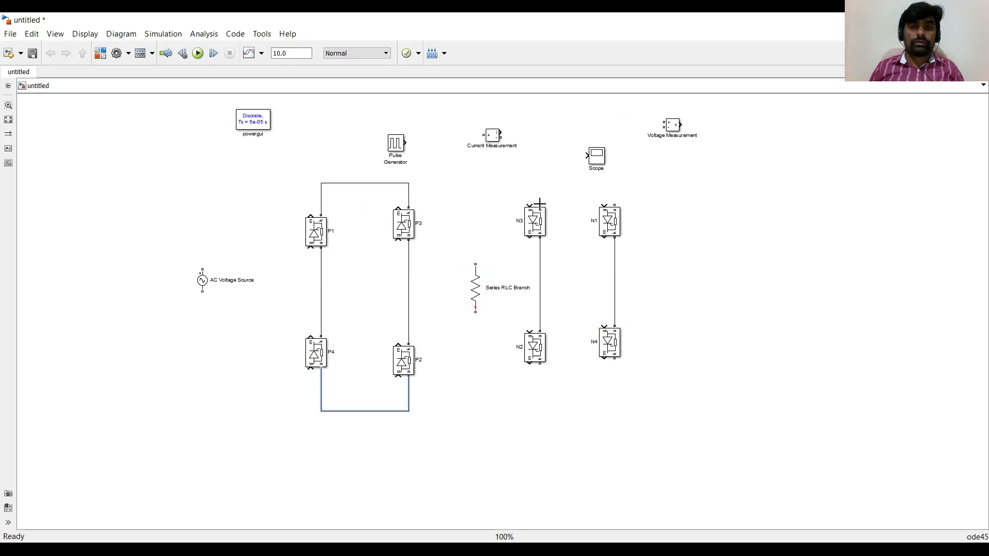
mouse_move(475, 263)
left_mouse_down()
mouse_move(468, 206)
mouse_move(410, 182)
left_mouse_up()
left_click(477, 312)
mouse_move(476, 313)
left_mouse_down()
mouse_move(453, 411)
mouse_move(409, 411)
left_mouse_up()
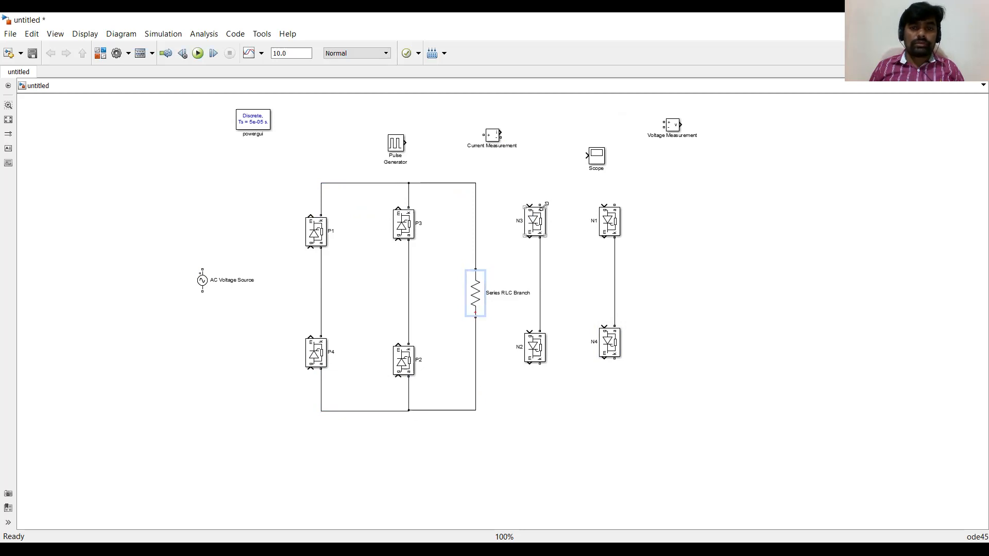
Connect the tops of N3 and N1 to the top rail and the bottoms of N2 and N4 to the bottom rail.
mouse_move(540, 204)
left_mouse_down()
mouse_move(523, 175)
mouse_move(474, 183)
left_mouse_up()
mouse_move(613, 202)
left_mouse_down()
mouse_move(565, 180)
mouse_move(539, 183)
left_mouse_up()
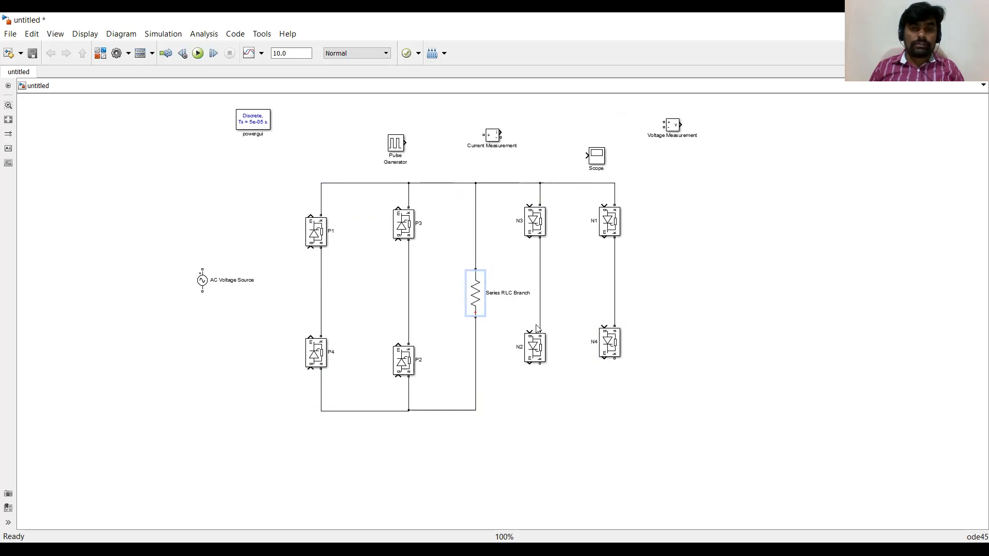
mouse_move(540, 367)
left_mouse_down()
mouse_move(536, 382)
mouse_move(475, 411)
left_mouse_up()
left_click_drag(618, 361, 540, 411)
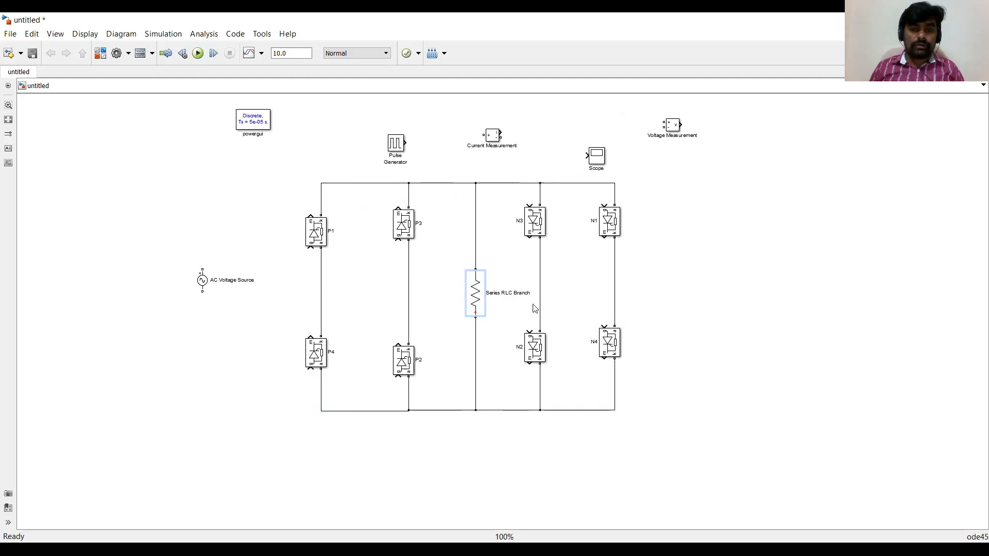
Rename the Series RLC Branch block as R and fit the diagram to the window.
double_click(507, 293)
key("BackSpace")
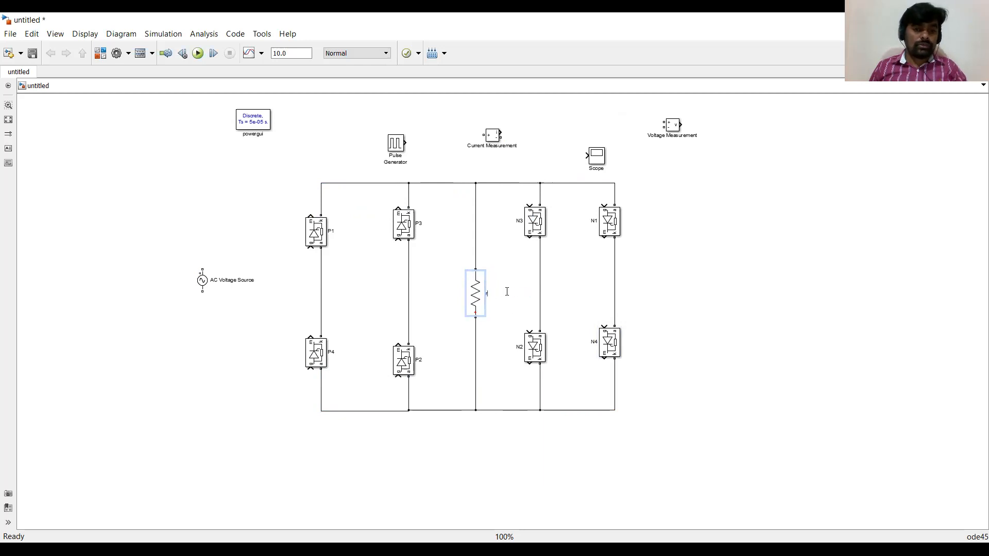
type("R")
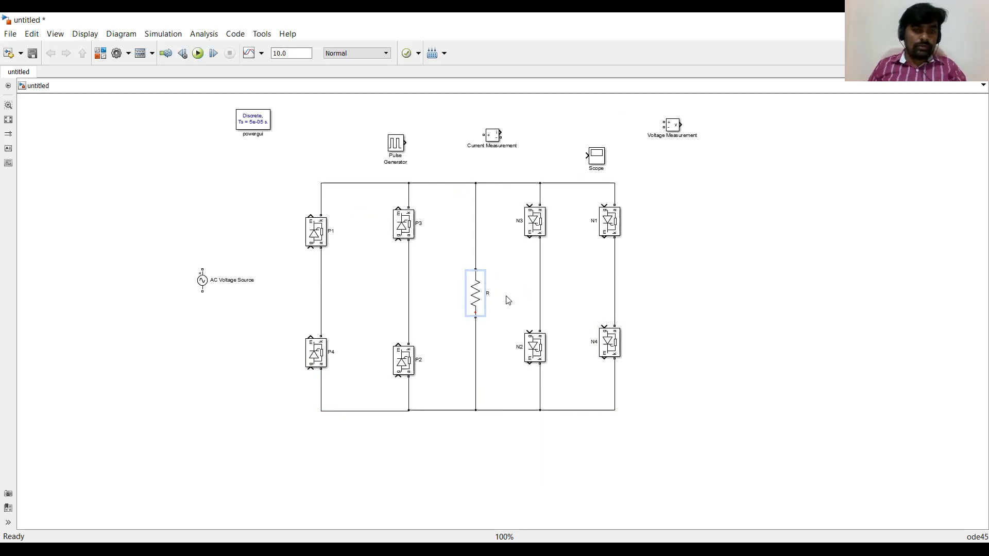
left_click(682, 298)
key("space")
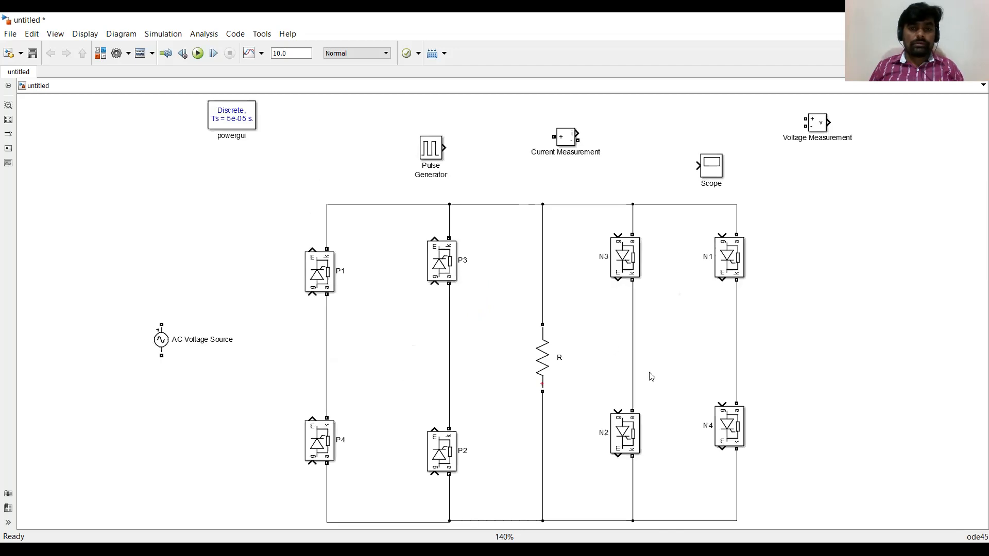
Wire the AC Voltage Source between the P1–P4 and P3–P2 midpoints.
mouse_move(164, 343)
left_mouse_down()
mouse_move(188, 375)
mouse_move(328, 325)
left_mouse_up()
mouse_move(225, 374)
left_mouse_down()
mouse_move(263, 388)
mouse_move(449, 391)
left_mouse_up()
left_click(238, 355)
Add a second AC Voltage Source wired between the N1–N4 and N3–N2 midpoints.
mouse_move(464, 357)
left_mouse_down()
mouse_move(821, 355)
mouse_move(826, 339)
mouse_move(779, 309)
mouse_move(738, 306)
left_mouse_up()
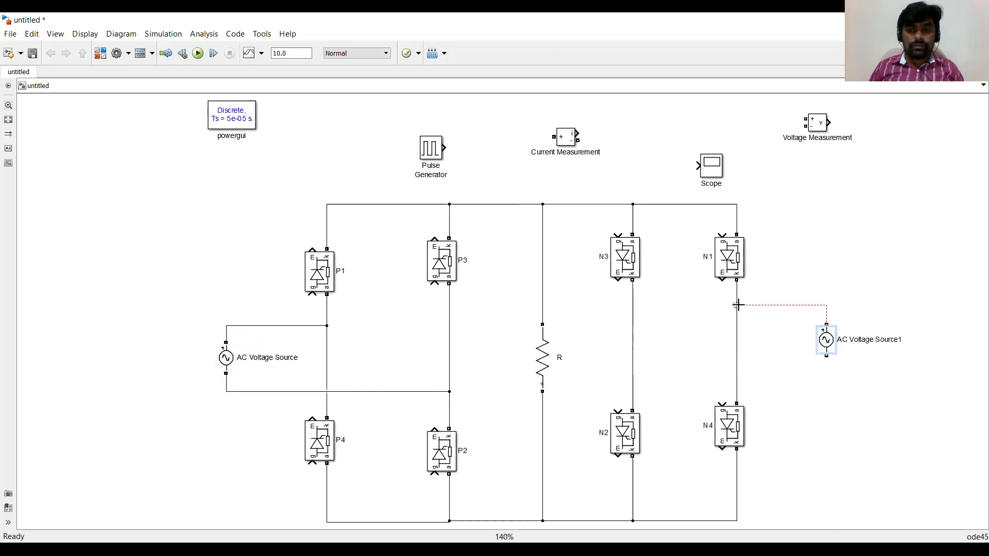
left_click_drag(828, 357, 633, 370)
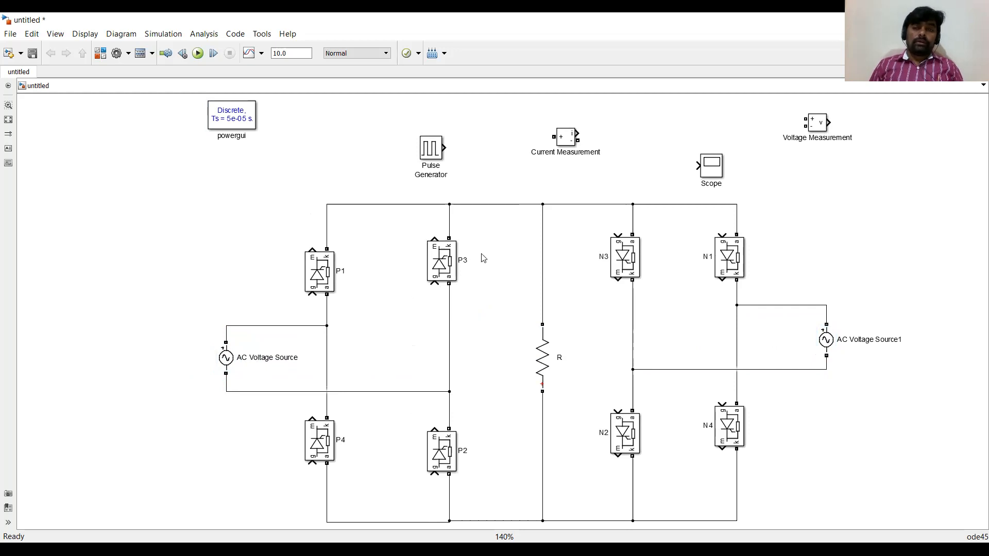
Move the Pulse Generator next to thyristor P1.
left_click_drag(428, 152, 240, 219)
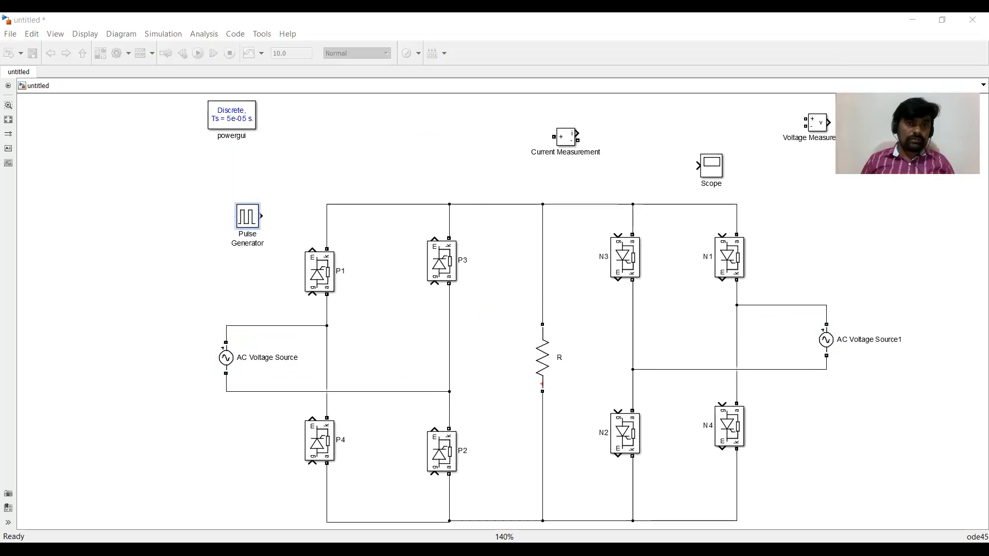
Switch to the lecture PDF to review the gate pulse waveforms, undoing an accidental pen stroke.
key("alt+Tab")
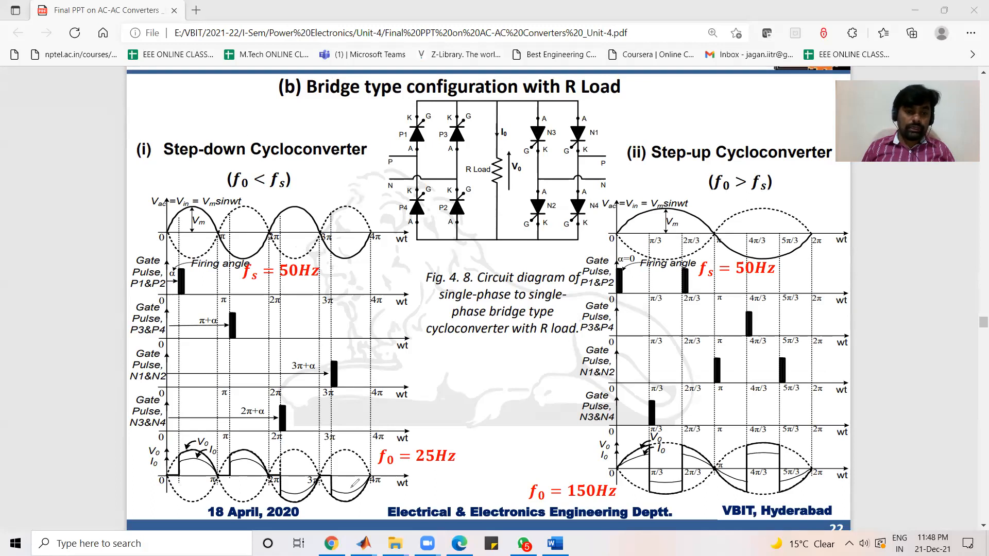
mouse_move(463, 445)
left_mouse_down()
mouse_move(403, 429)
mouse_move(366, 444)
mouse_move(402, 482)
mouse_move(466, 466)
mouse_move(464, 443)
left_mouse_up()
key("ctrl+z")
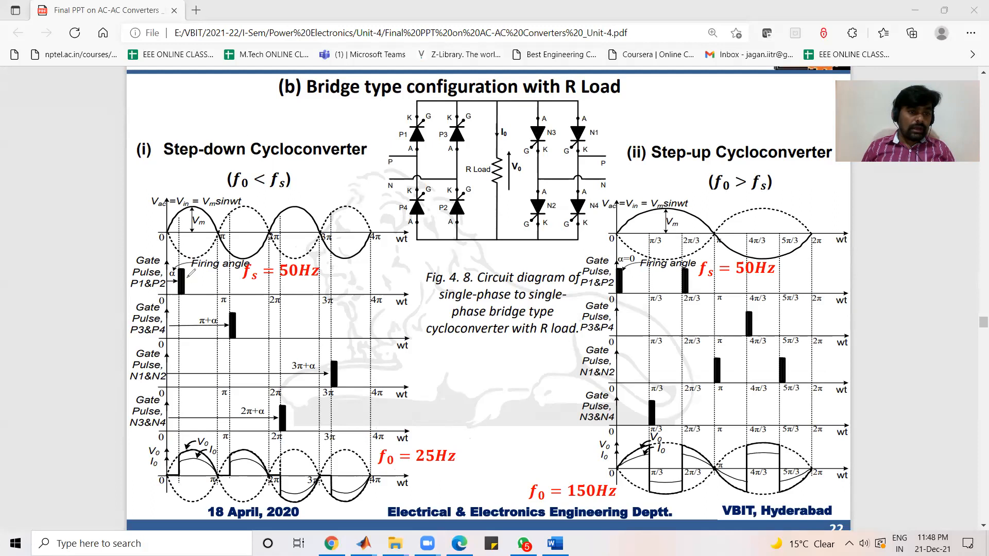
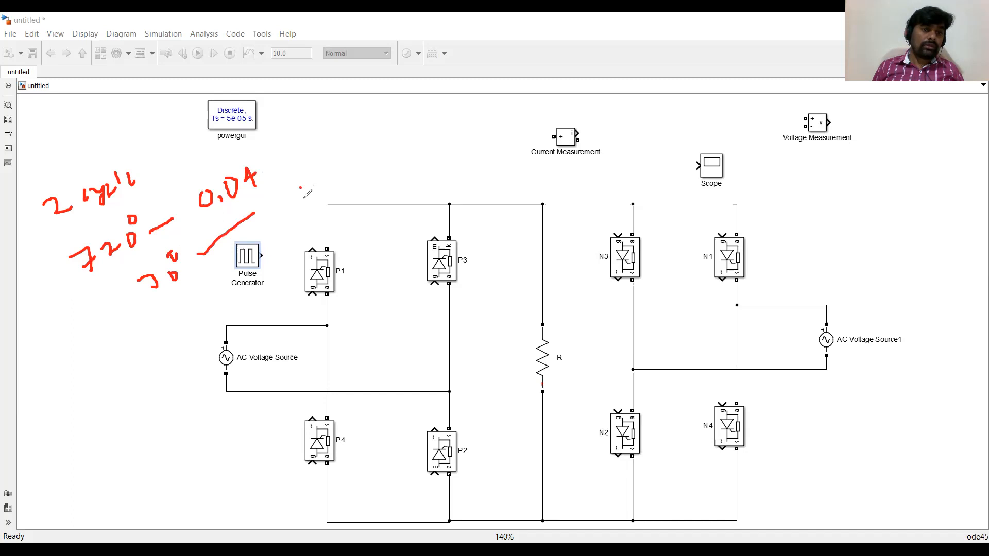
left_click(322, 189)
mouse_move(354, 150)
left_mouse_down()
mouse_move(353, 166)
mouse_move(376, 162)
mouse_move(370, 183)
left_mouse_up()
mouse_move(385, 147)
left_mouse_down()
mouse_move(381, 195)
mouse_move(423, 175)
left_mouse_up()
left_click_drag(428, 162, 427, 166)
mouse_move(372, 137)
left_mouse_down()
mouse_move(387, 135)
mouse_move(380, 143)
mouse_move(411, 121)
left_mouse_up()
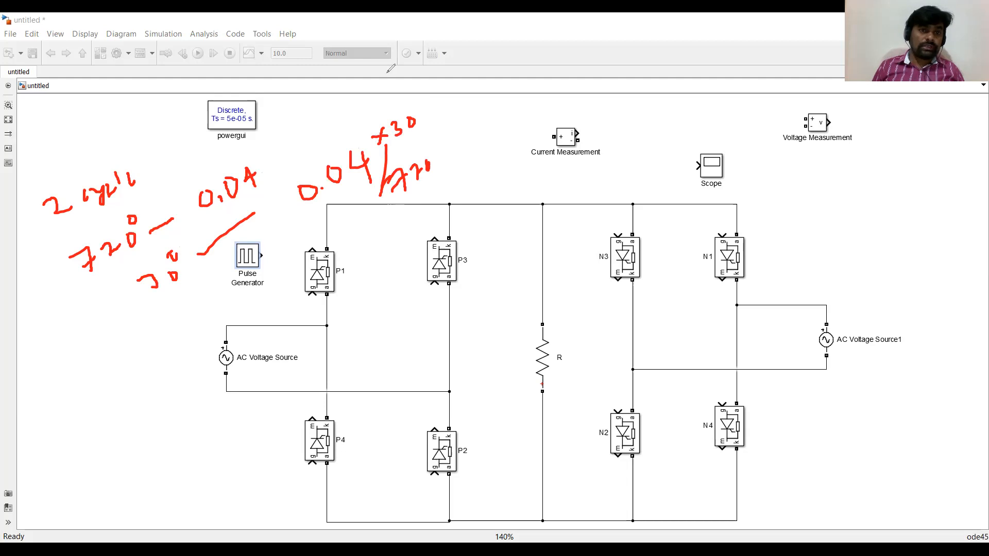
Set the Pulse Generator's period to 0.04 s and its pulse width to 2 percent.
double_click(252, 261)
left_click_drag(435, 84, 637, 89)
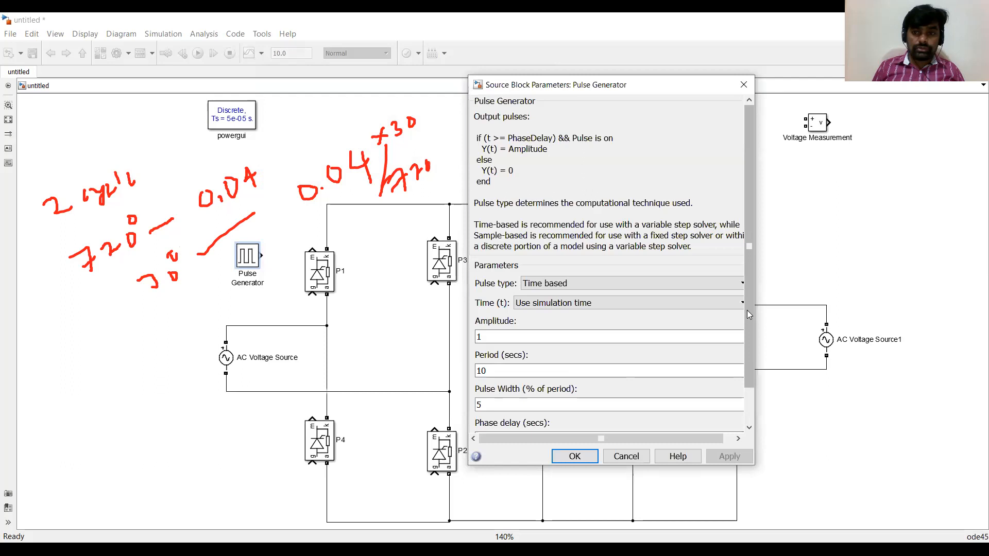
left_click_drag(747, 311, 742, 363)
double_click(513, 328)
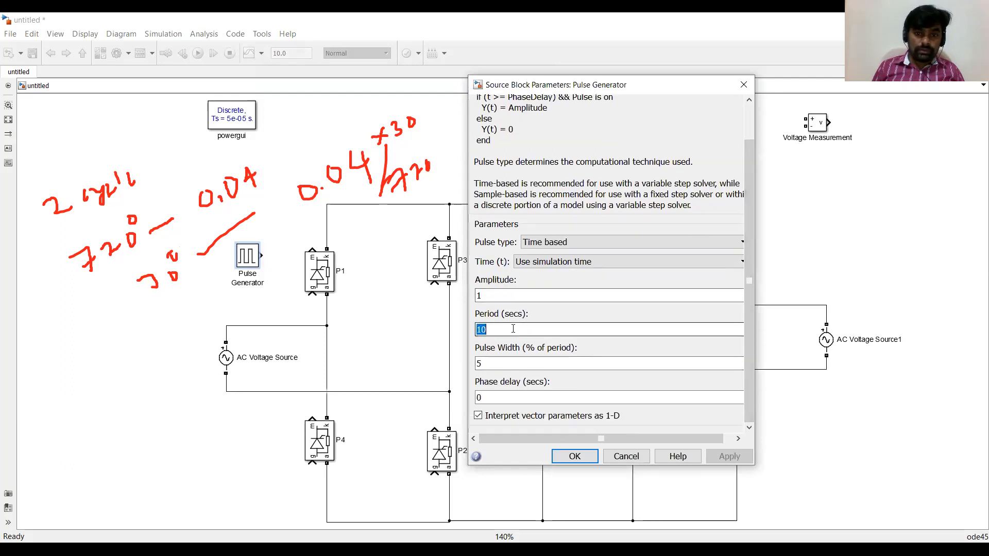
type("0.04")
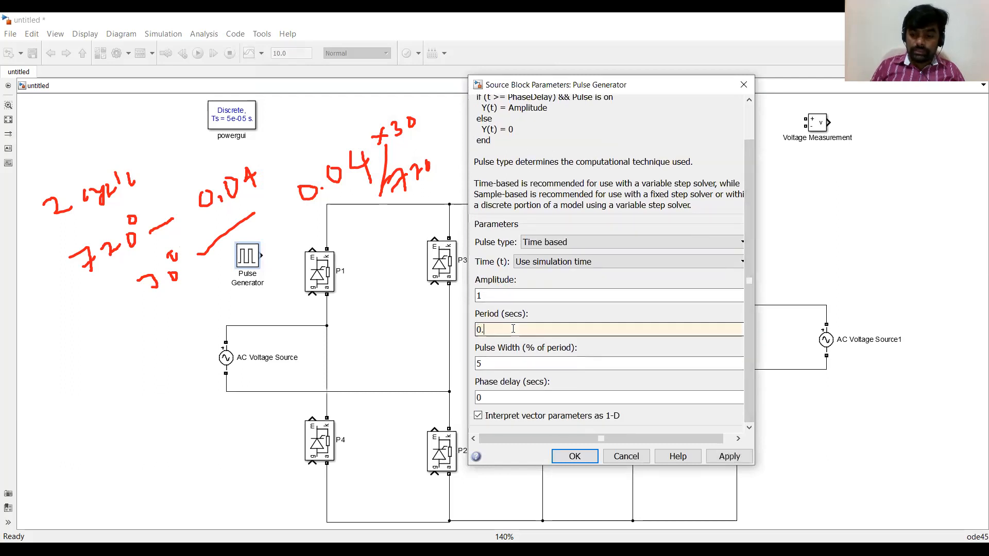
double_click(504, 369)
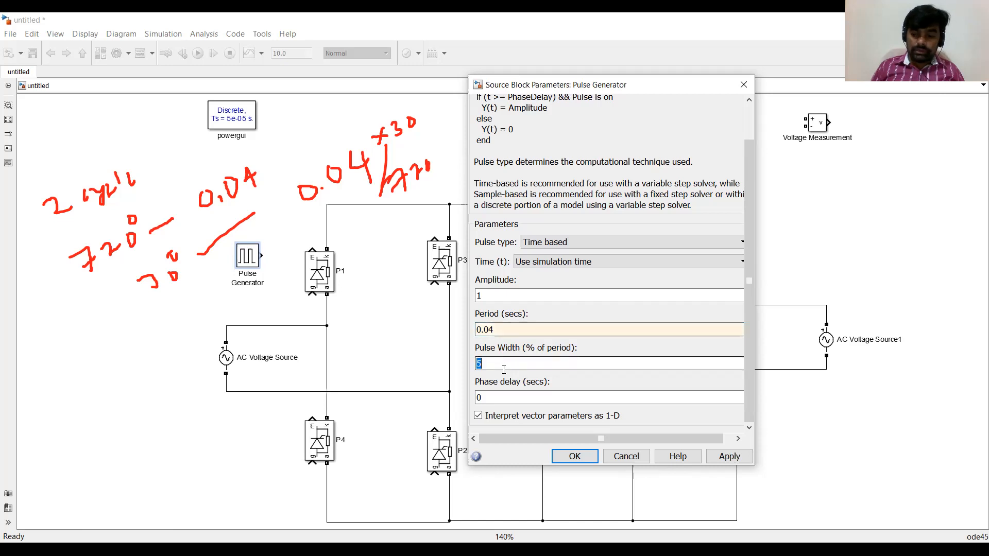
type("2")
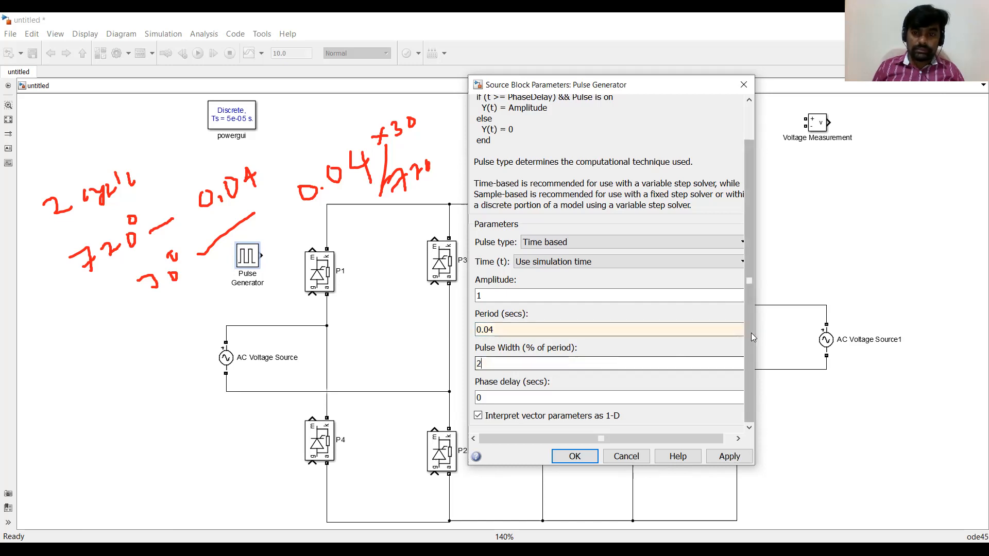
Set the Pulse Generator's phase delay to 0.04*(30)/720 and apply the parameters.
key("Tab")
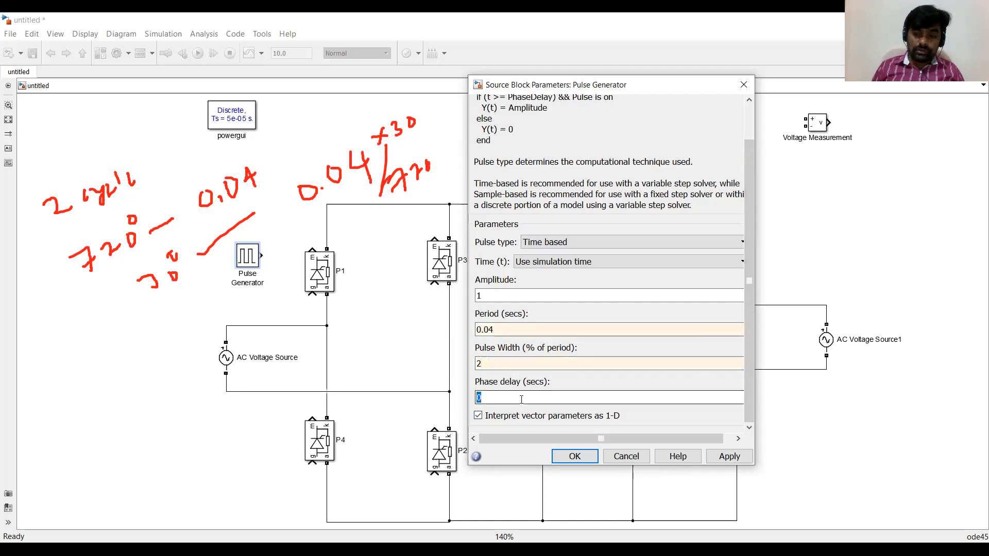
type("0.04*30")
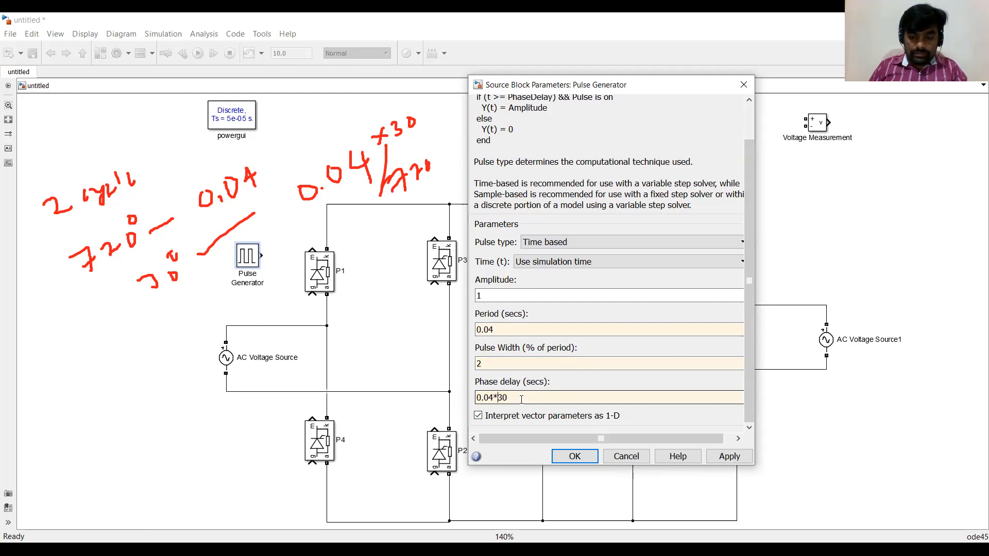
key("BackSpace")
key("BackSpace")
type("(30)")
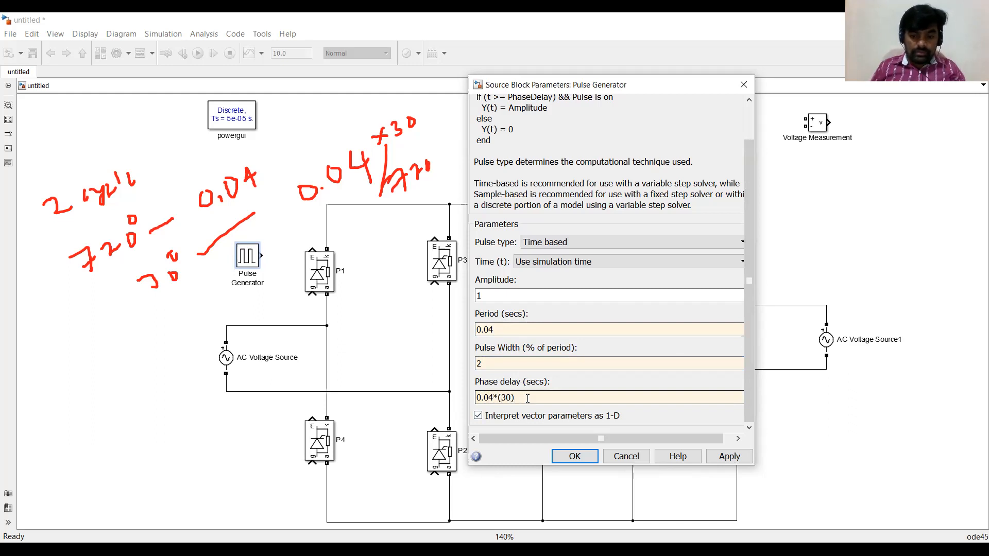
type("/720")
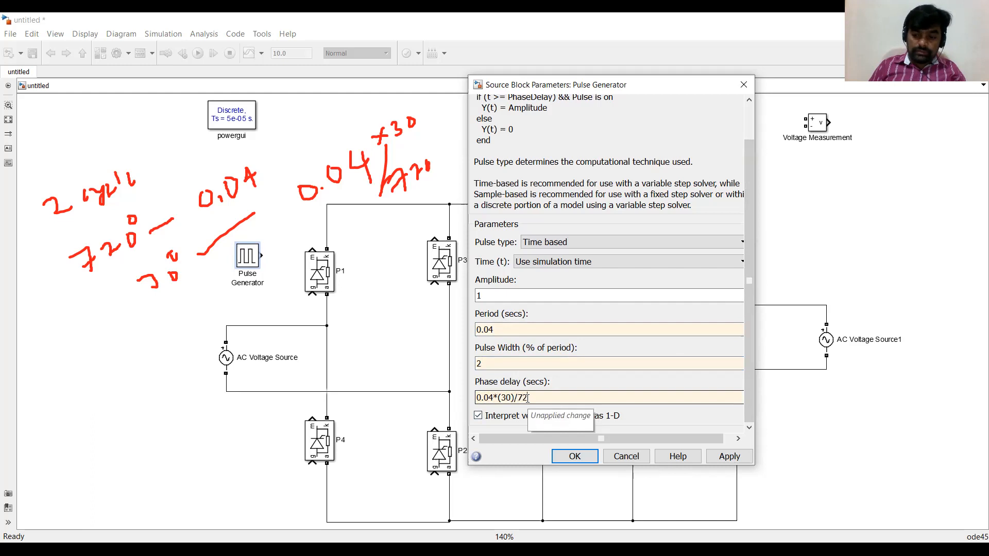
left_click(574, 458)
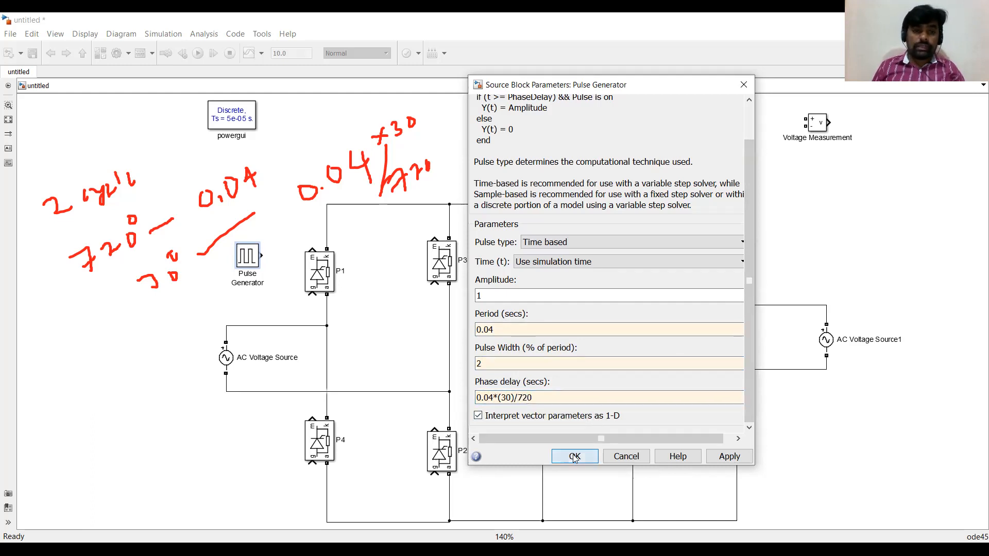
Move thyristors P1 and P3 up and connect the Pulse Generator output to P1's gate.
left_click_drag(258, 261, 265, 311)
left_click(320, 272)
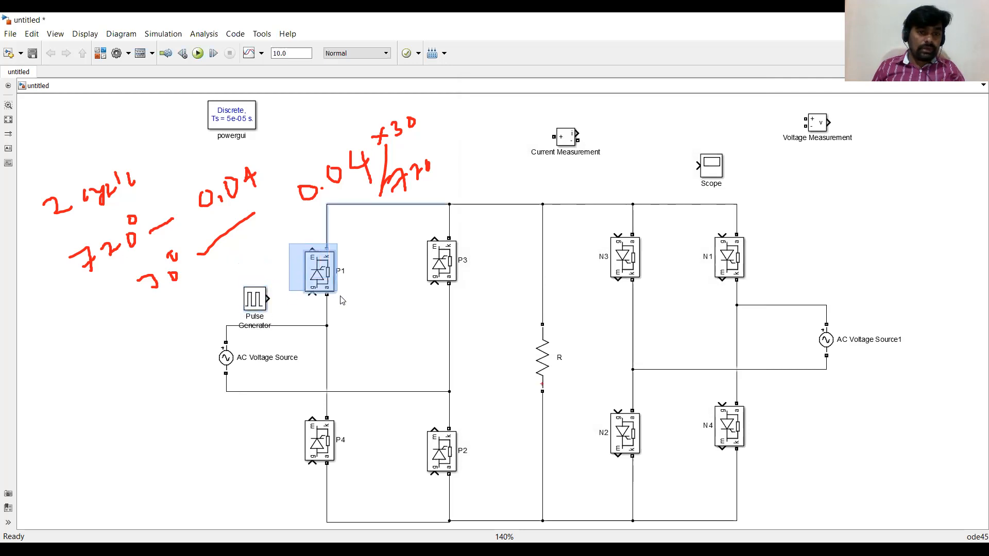
left_click_drag(319, 276, 319, 253)
left_click(442, 260)
left_click_drag(441, 260, 441, 246)
left_click(256, 304)
left_click_drag(256, 304, 312, 274)
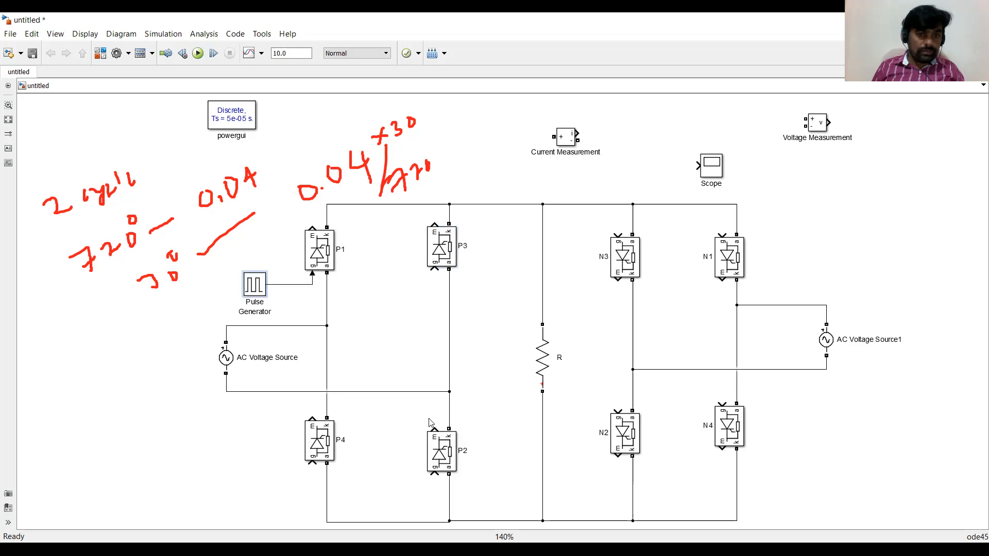
Move thyristors P4 and P2 lower in the bridge.
left_click_drag(326, 446, 326, 486)
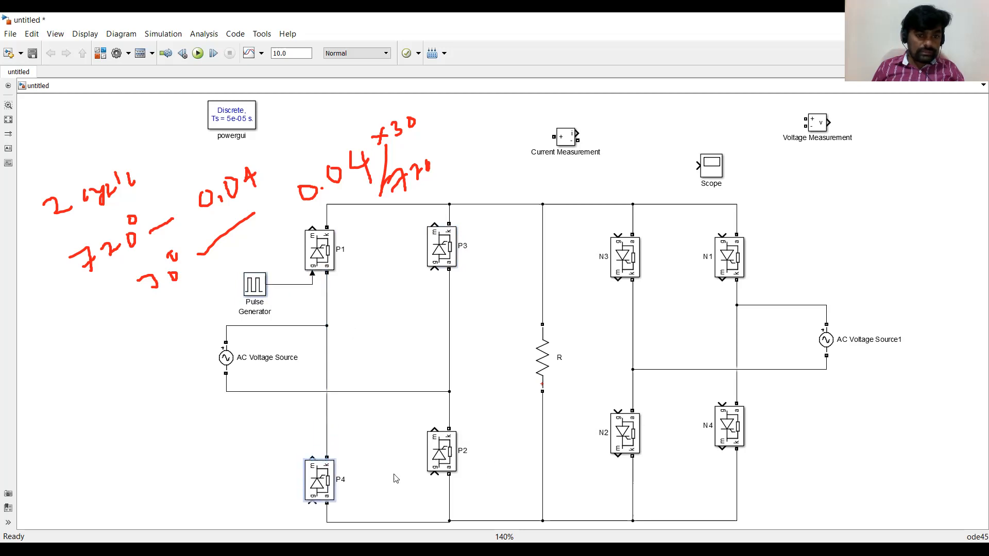
left_click_drag(439, 463, 439, 481)
left_click_drag(320, 483, 320, 473)
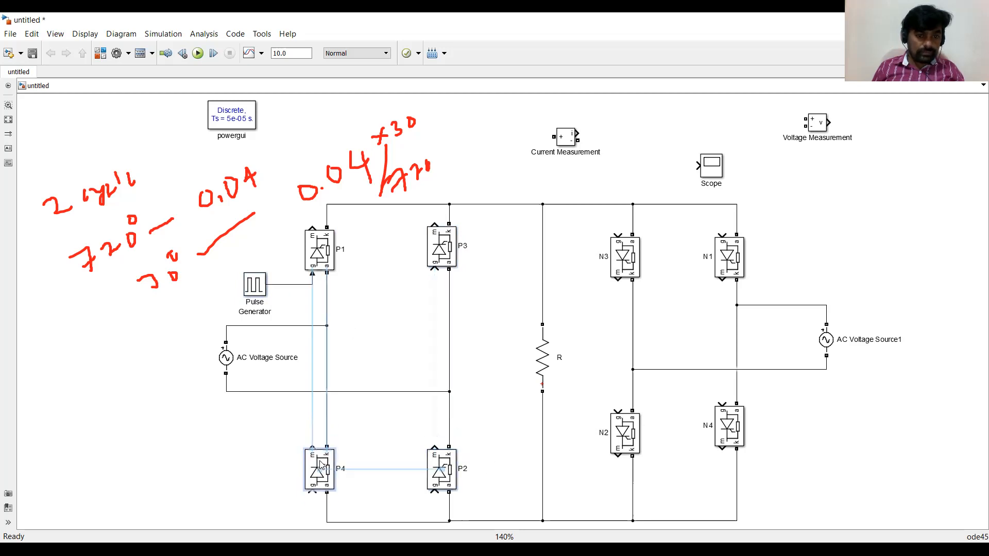
left_click(405, 450)
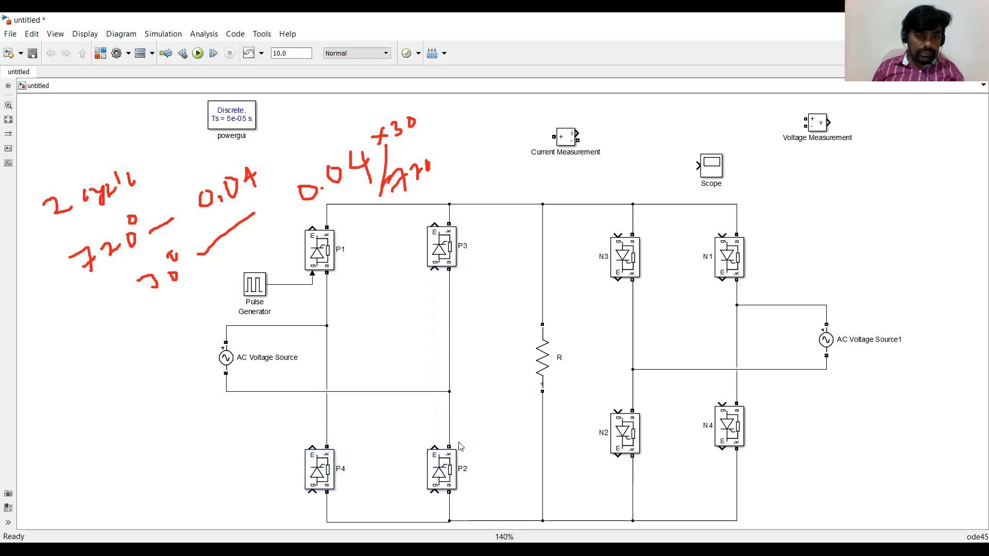
Connect P2's gate to the Pulse Generator signal line.
mouse_move(435, 446)
left_mouse_down()
mouse_move(366, 311)
mouse_move(309, 287)
left_mouse_up()
key("Delete")
mouse_move(434, 493)
left_mouse_down()
mouse_move(407, 497)
mouse_move(312, 285)
left_mouse_up()
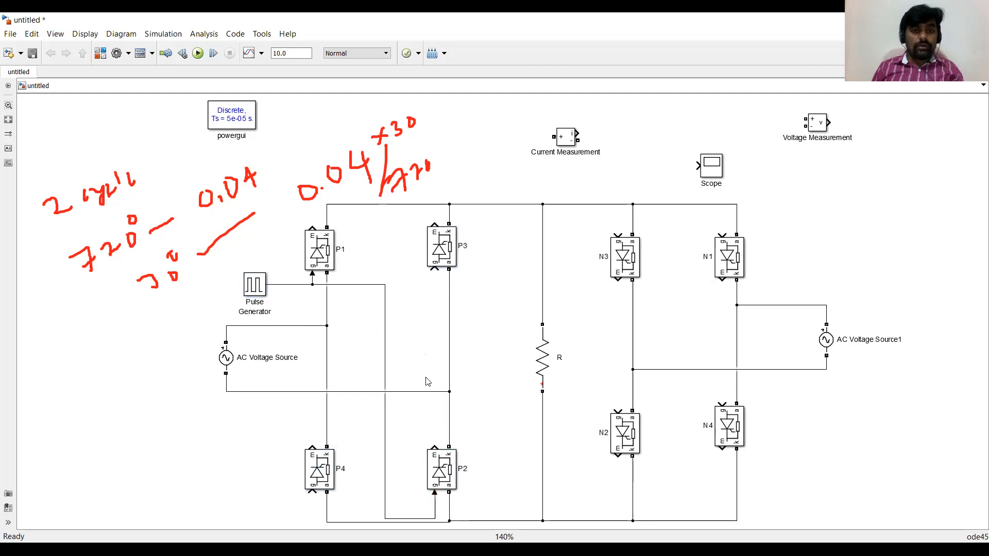
Review the P3&P4 gate pulse timing in the lecture PDF.
scroll(425, 386, "right", 2)
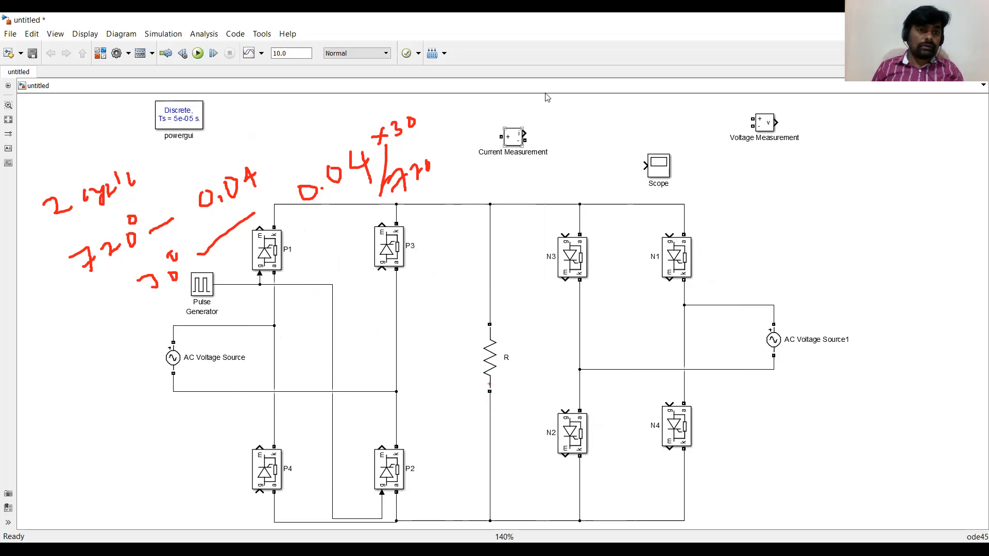
key("ctrl+t")
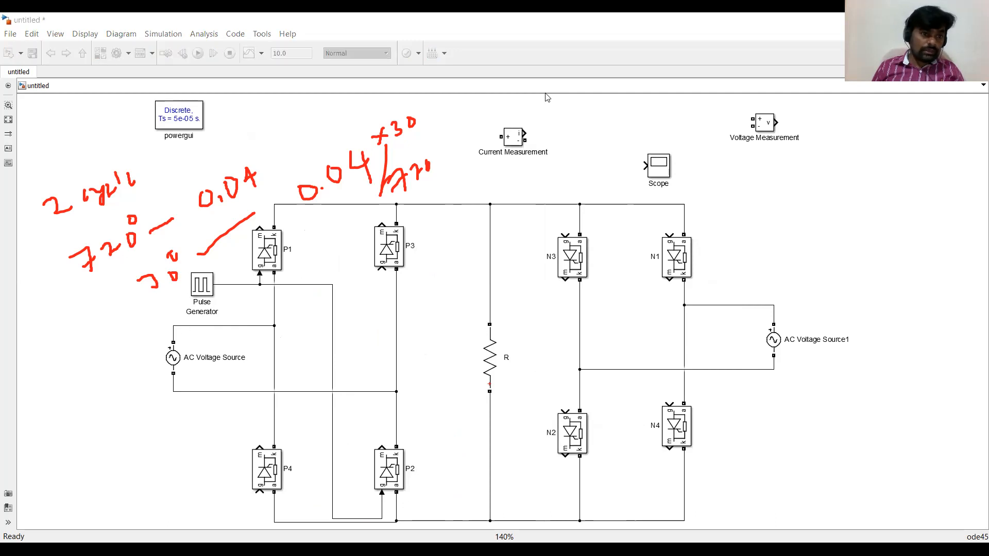
key("alt+Tab")
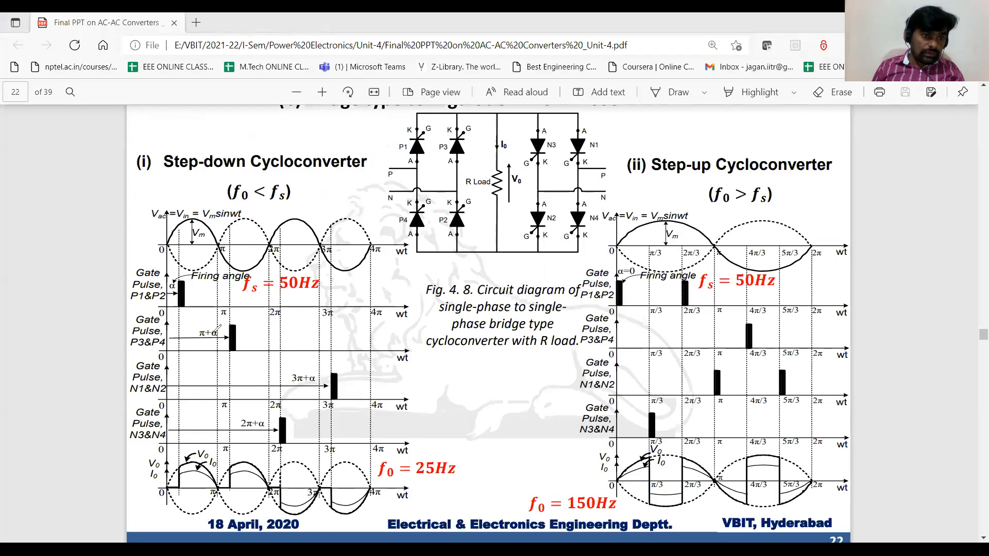
mouse_move(229, 338)
left_mouse_down()
mouse_move(119, 344)
mouse_move(170, 355)
mouse_move(164, 335)
left_mouse_up()
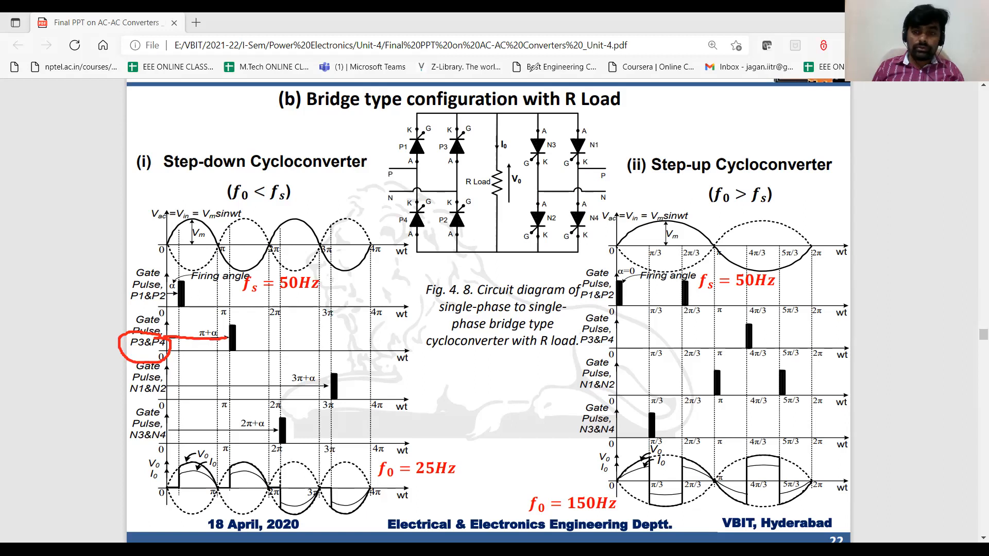
key("alt+Tab")
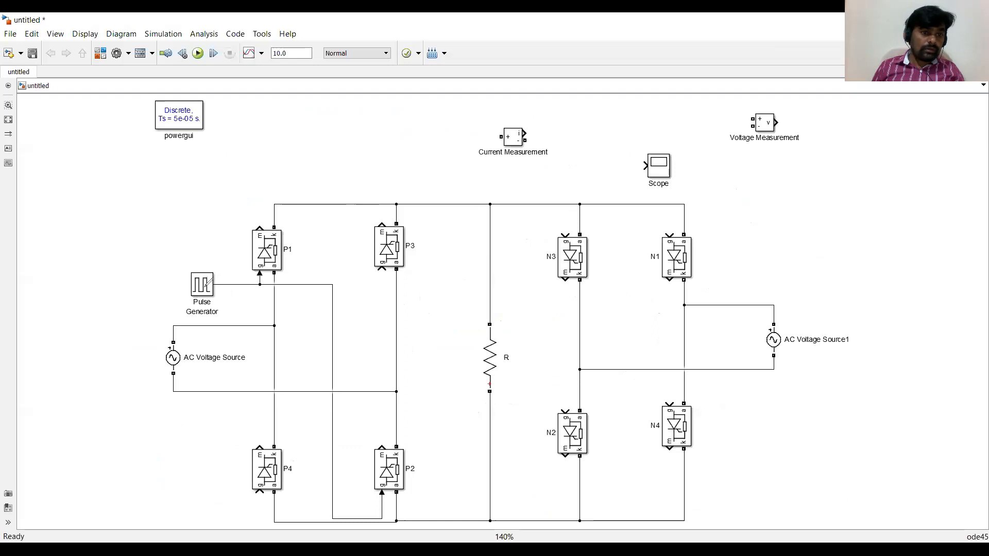
Duplicate the Pulse Generator and place the copy below thyristor P4.
double_click(201, 286)
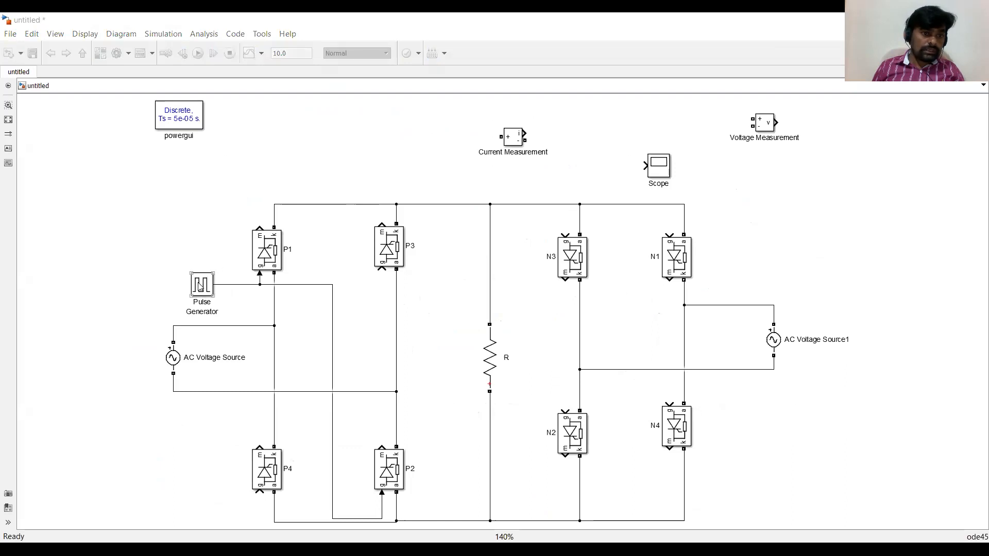
left_click_drag(200, 287, 202, 509)
double_click(202, 509)
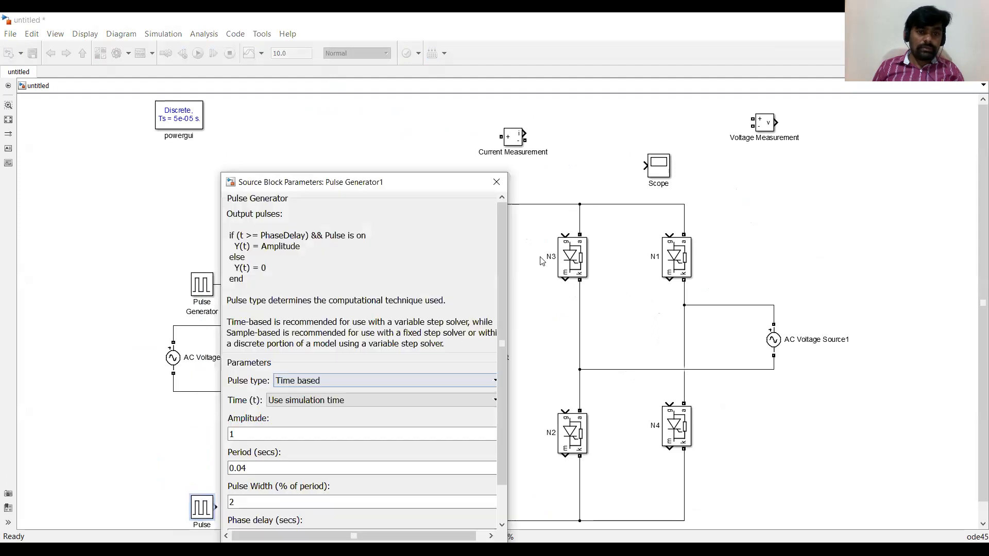
Set the copied pulse block's phase delay to 0.04*(30+180)/720.
left_click_drag(499, 264, 501, 306)
left_click(265, 496)
double_click(267, 496)
left_click(263, 495)
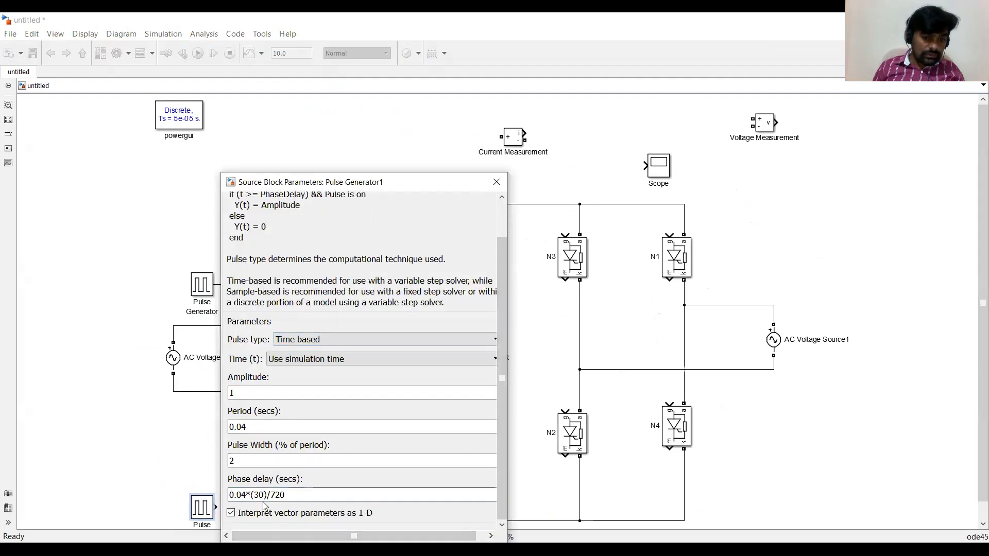
type("+180")
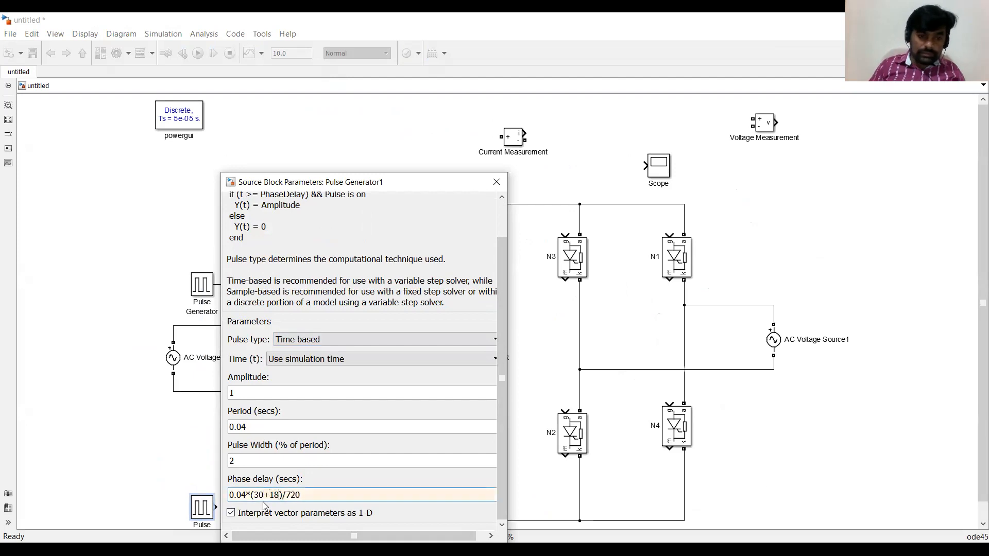
key("Return")
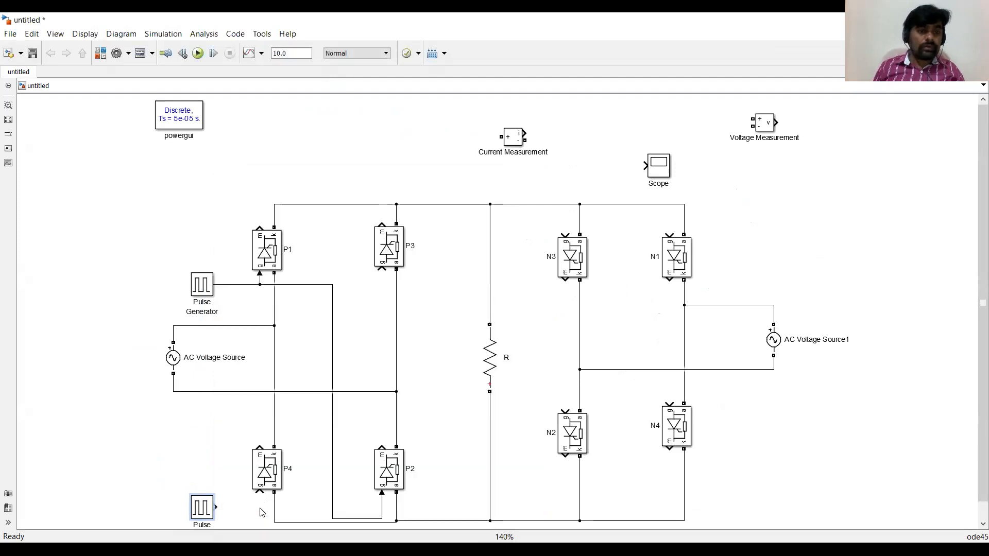
Wire the copied pulse block's output to the gates of P4 and P3.
left_click_drag(216, 507, 259, 493)
left_click_drag(381, 272, 259, 507)
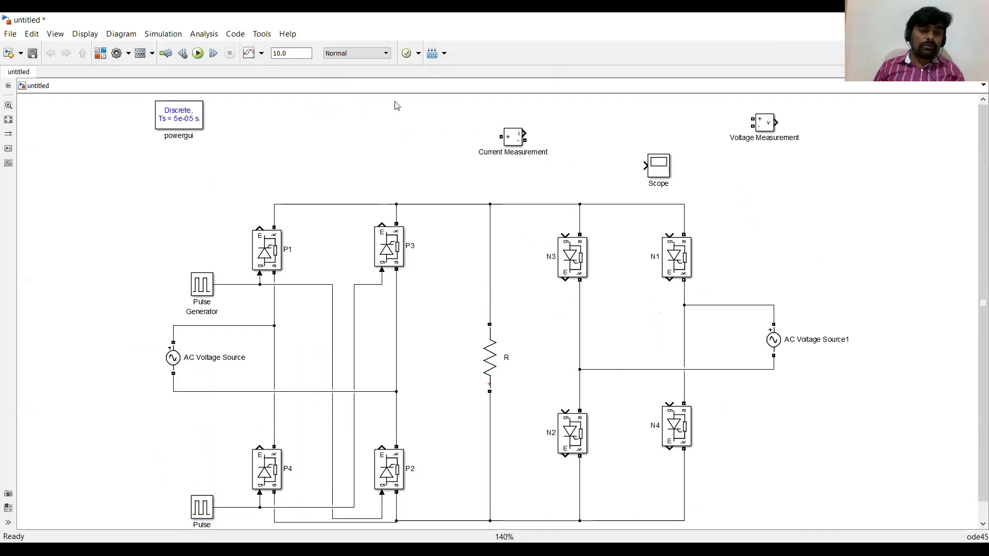
key("ctrl+s")
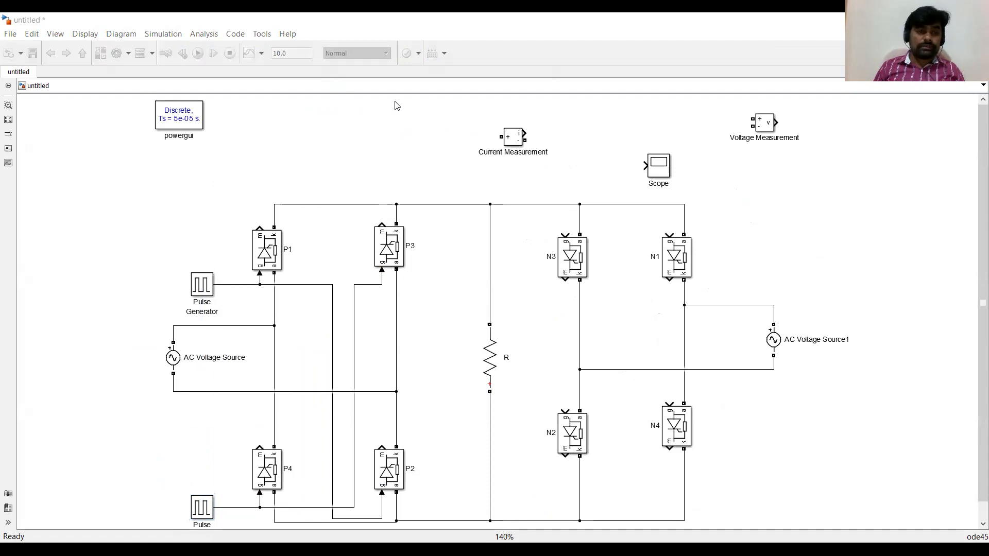
Review the N3&N4 gate pulse timing in the lecture PDF.
key("alt+Tab")
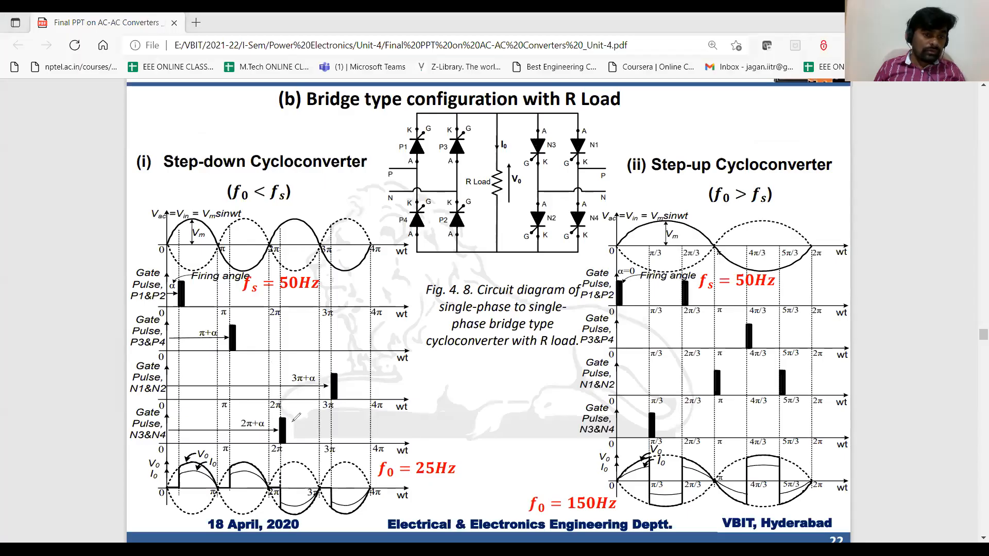
mouse_move(127, 410)
left_mouse_down()
mouse_move(117, 438)
mouse_move(303, 447)
mouse_move(282, 418)
left_mouse_up()
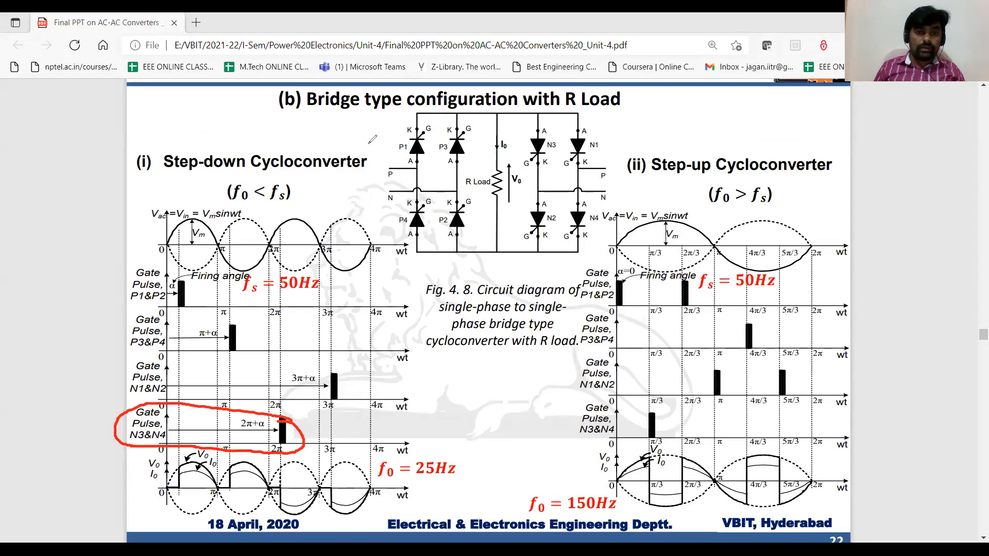
key("alt+Tab")
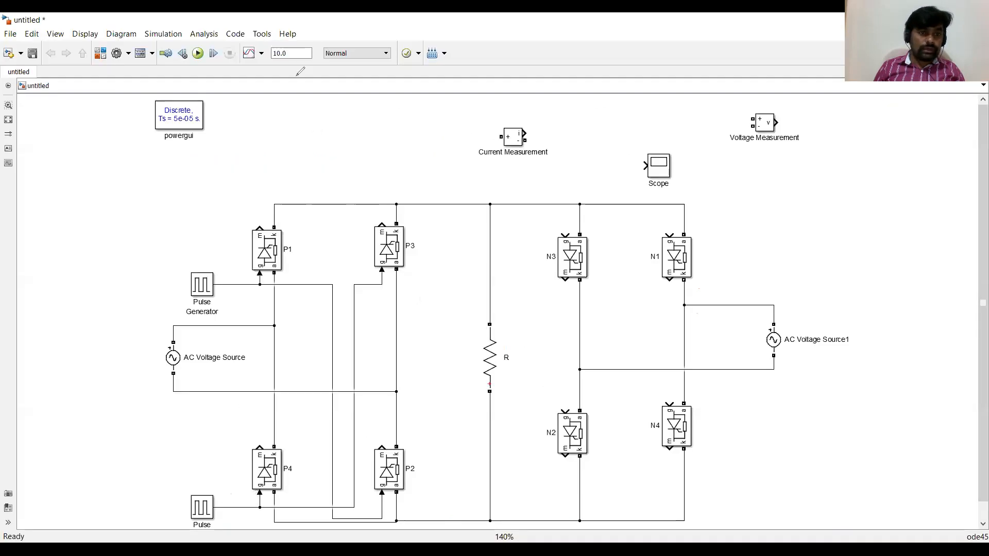
Copy the pulse block next to N3 and wire it to the N3 and N4 gates.
mouse_move(205, 502)
left_mouse_down()
mouse_move(538, 219)
mouse_move(566, 236)
left_mouse_up()
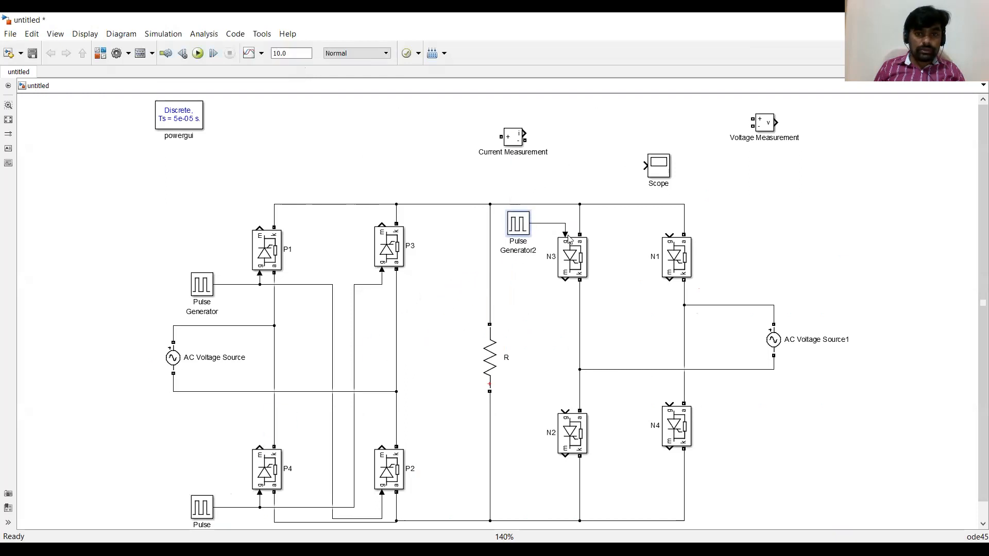
mouse_move(670, 400)
left_mouse_down()
mouse_move(606, 249)
mouse_move(546, 224)
left_mouse_up()
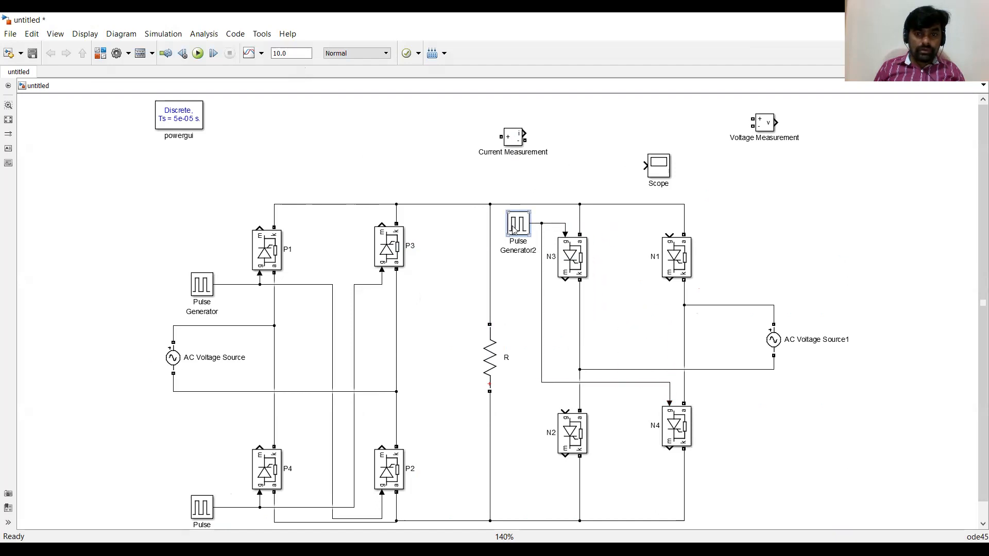
Set Pulse Generator2's phase delay to 0.04*(30+180+180)/720.
double_click(514, 231)
scroll(618, 379, "down", 2)
triple_click(604, 357)
left_click(599, 359)
type("+180+180)/720")
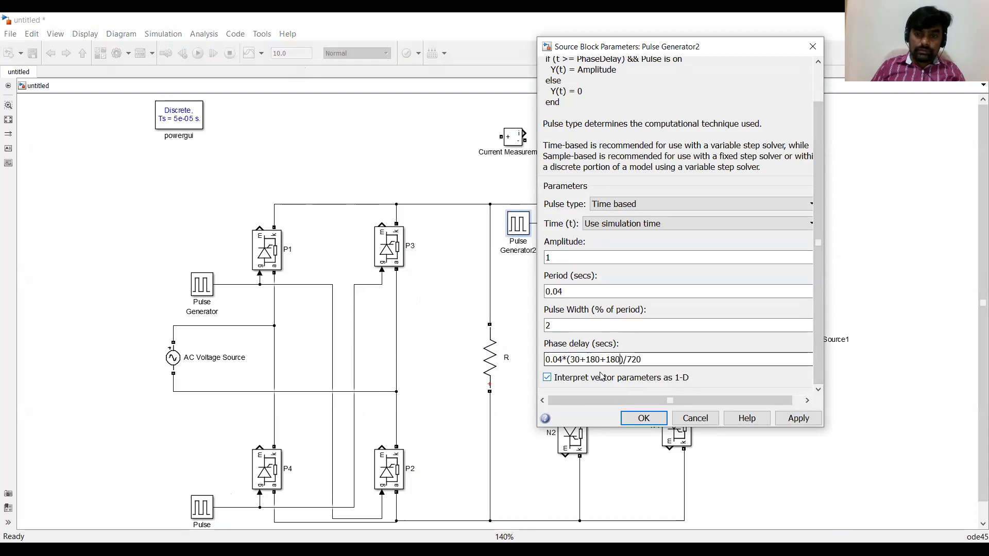
left_click(643, 418)
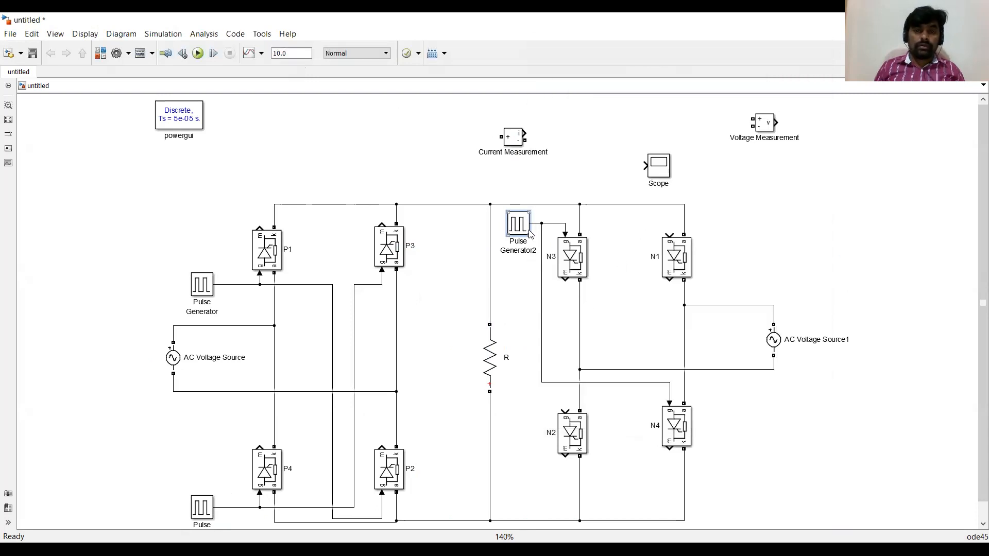
Copy the pulse block beside N1 and wire its output to the N1 and N2 gates.
left_click_drag(523, 225, 670, 235)
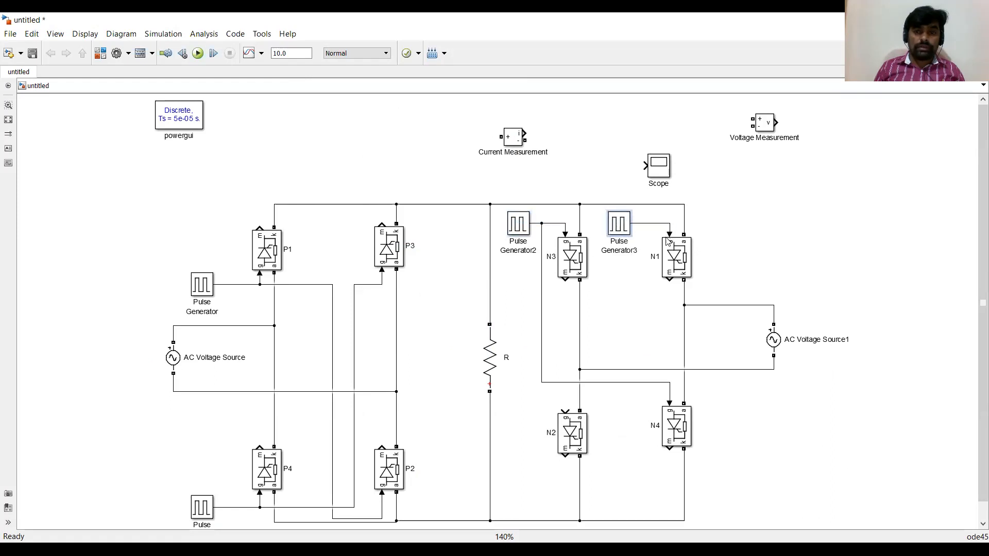
left_click_drag(565, 410, 650, 223)
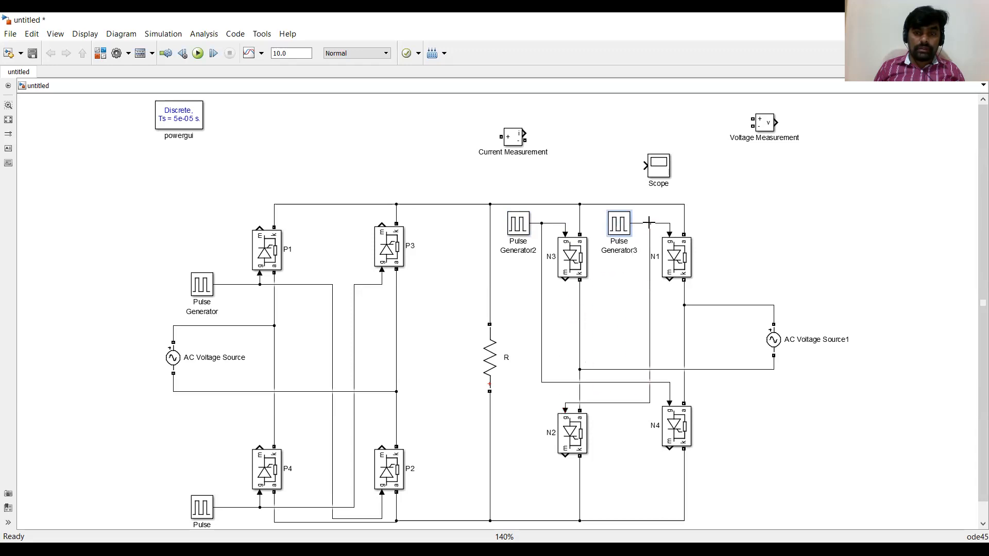
Set Pulse Generator3's phase delay to 0.04*(30+180+180+180)/720.
double_click(620, 230)
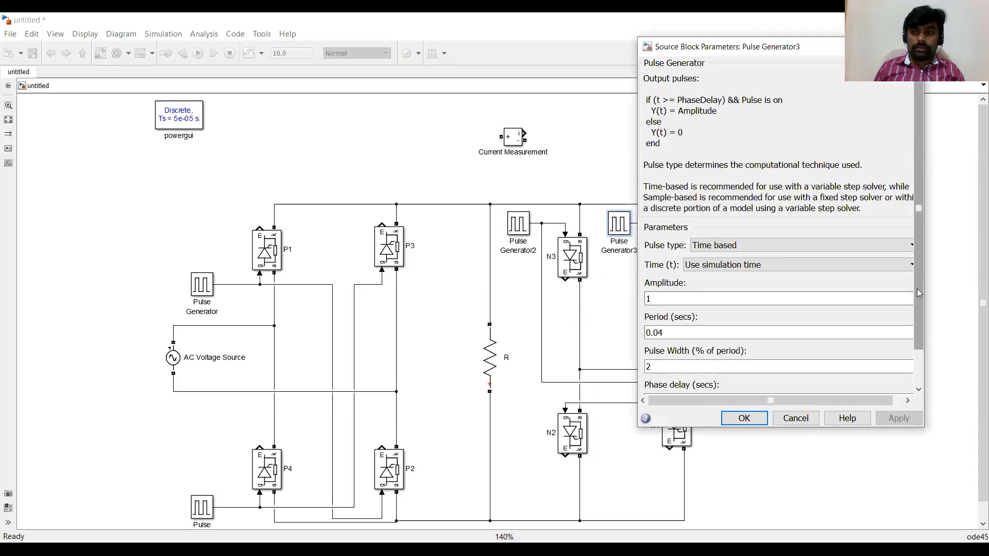
scroll(712, 359, "down", 3)
left_click(711, 359)
left_click(720, 359)
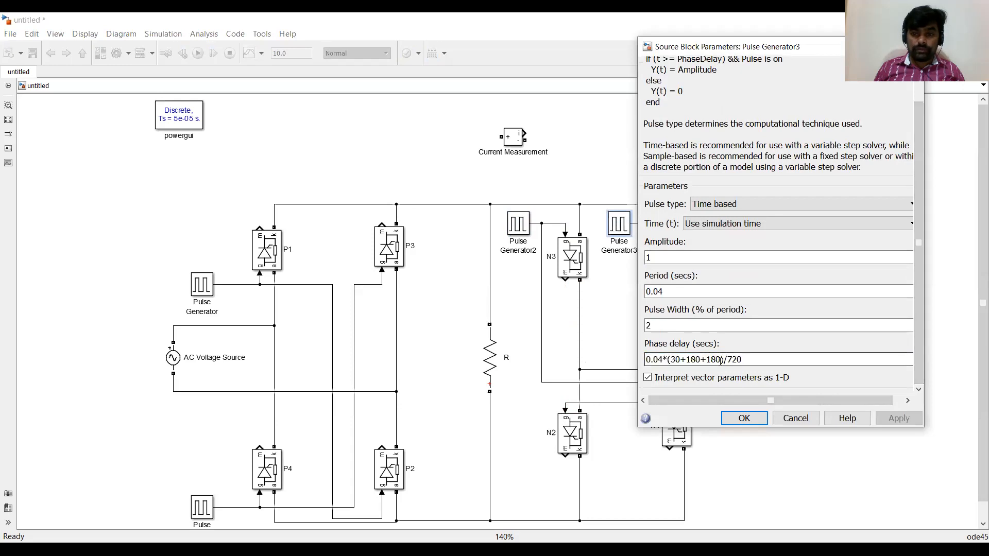
type("+180")
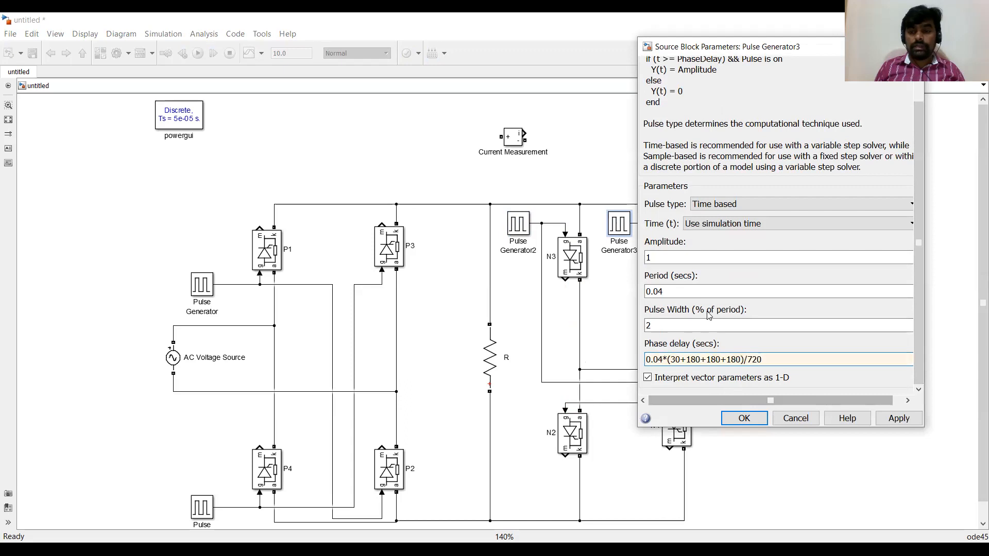
left_click(744, 418)
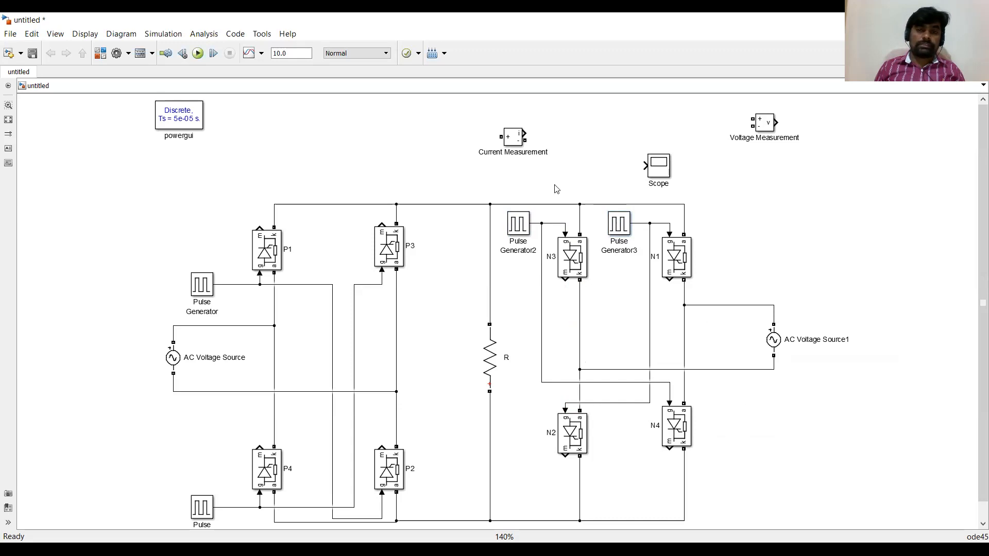
Insert the Current Measurement block, rotated, in series between the top rail and resistor R.
left_click(489, 273)
key("Delete")
left_click_drag(513, 145, 486, 202)
key("ctrl+r")
left_click(490, 303)
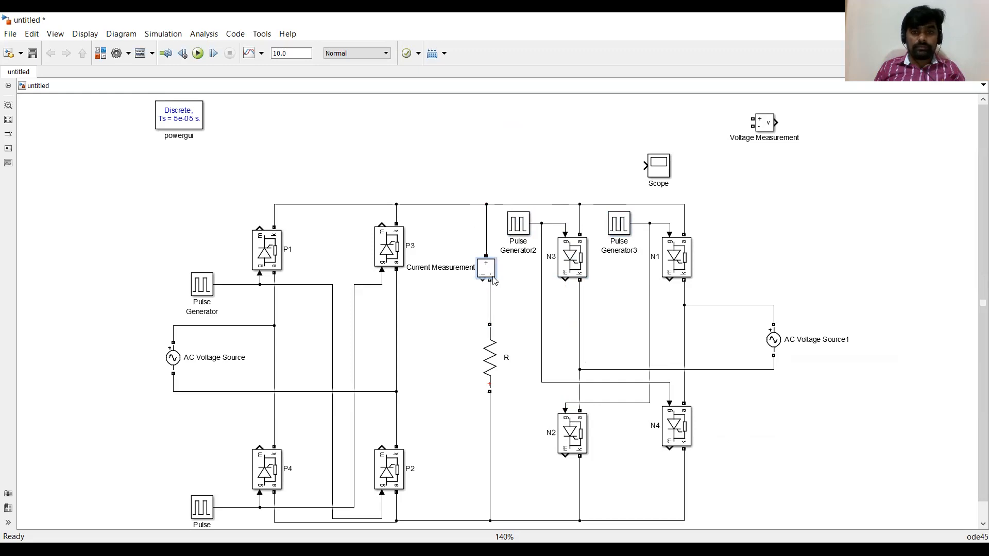
left_click_drag(492, 269, 491, 284)
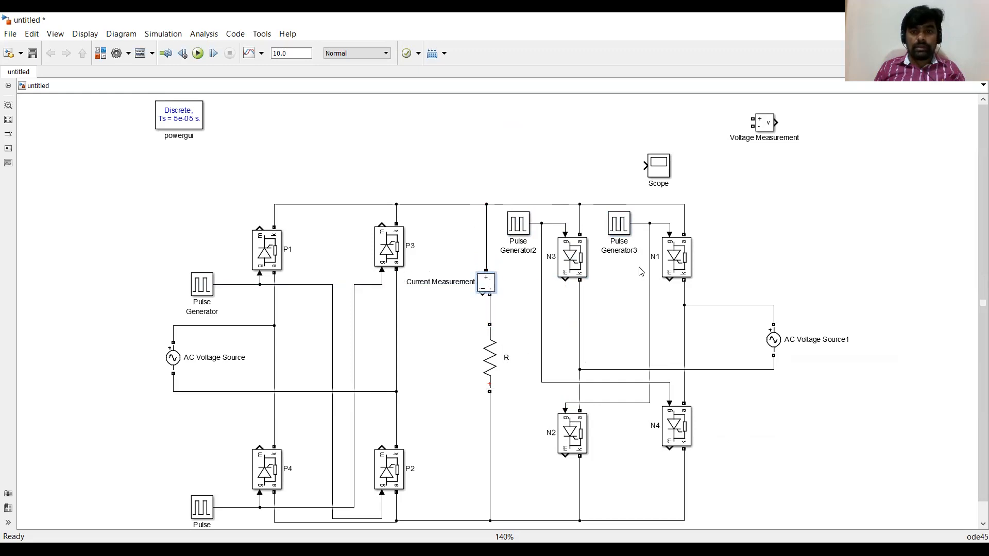
Place the Voltage Measurement block beside R and connect its terminals across the resistor.
left_click_drag(761, 129, 508, 308)
left_click_drag(544, 356, 490, 436)
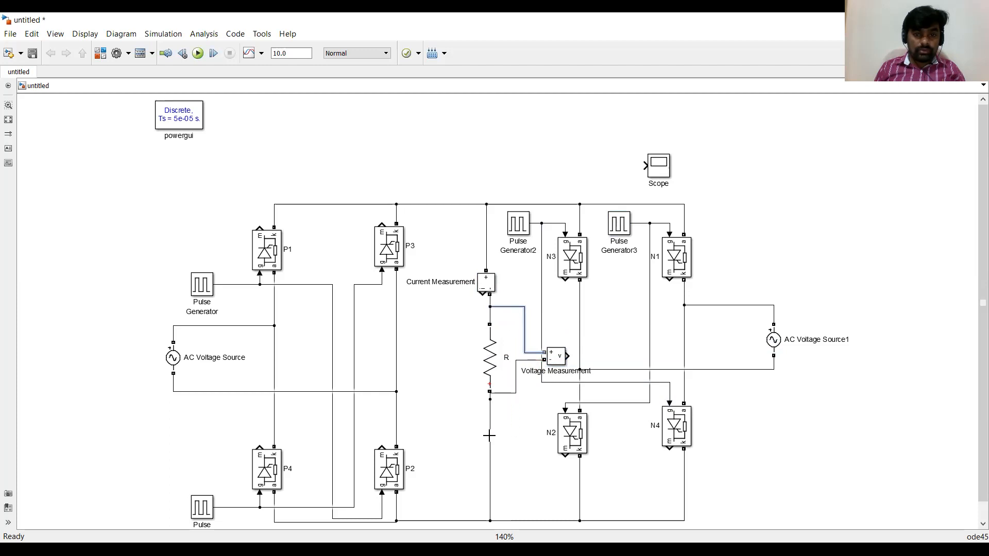
left_click_drag(505, 394, 505, 413)
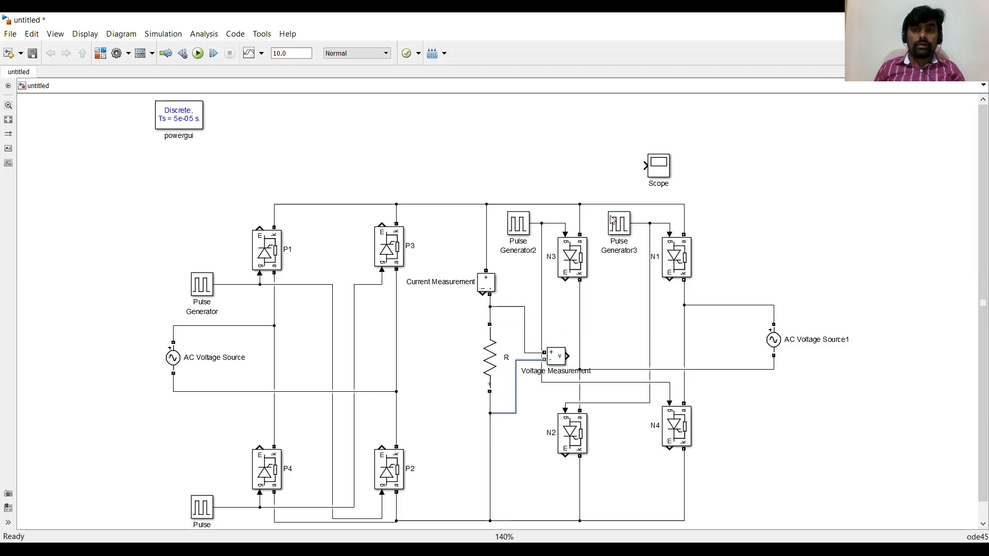
Move the Scope block to the right of the circuit and enlarge it.
left_click_drag(663, 172, 779, 208)
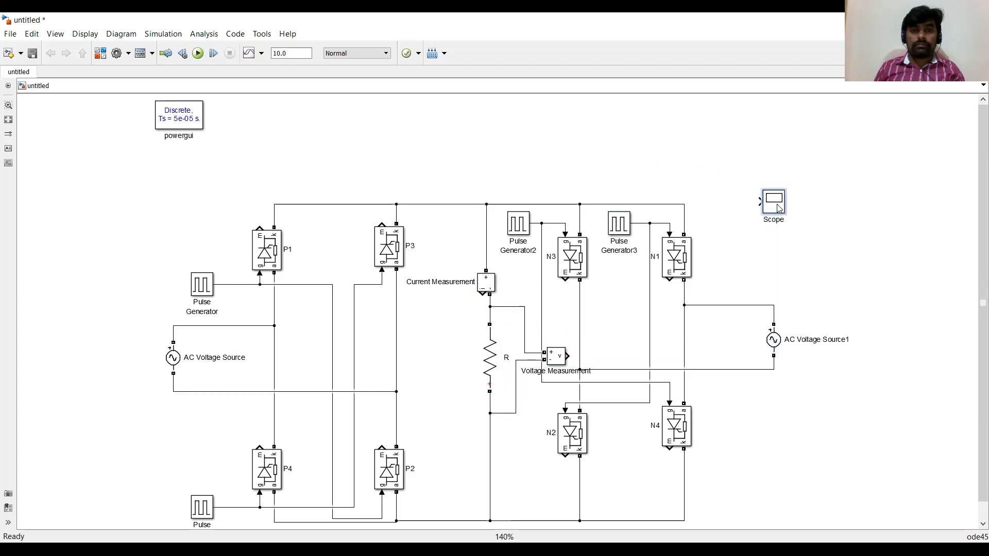
key("ctrl+t")
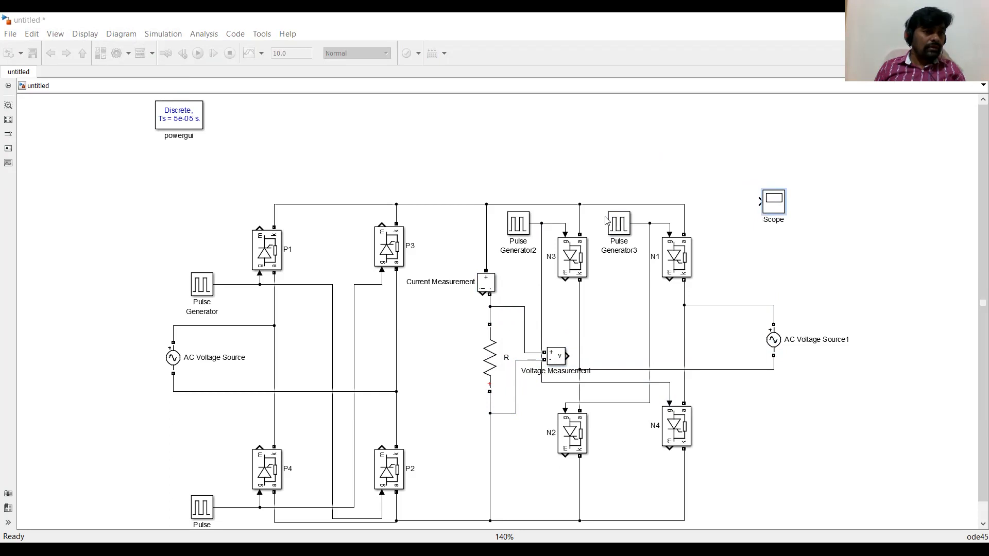
left_click(608, 222)
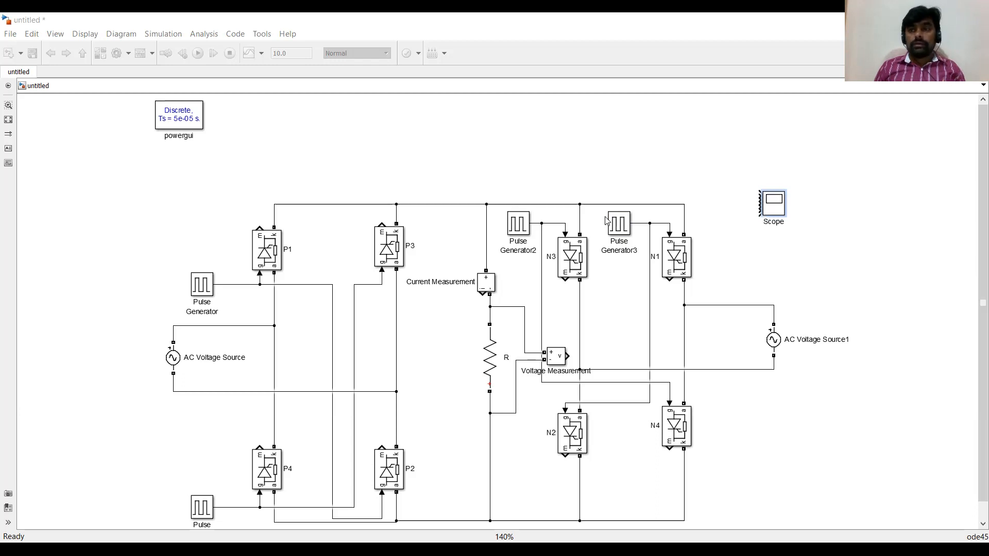
left_click(775, 205)
left_click_drag(787, 216, 908, 350)
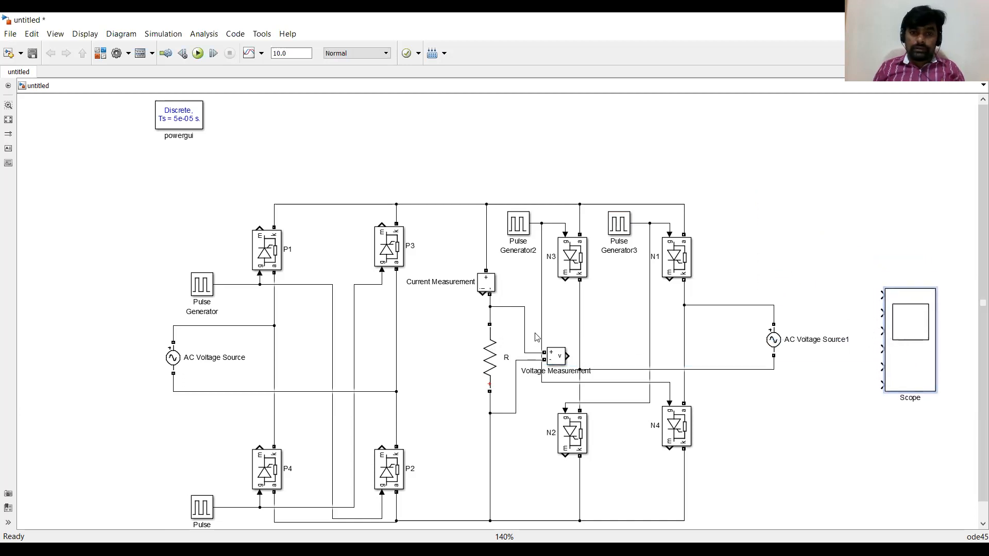
Copy the Voltage Measurement block across the first AC Voltage Source and wire its output to Scope input 1.
mouse_move(556, 359)
left_mouse_down()
mouse_move(309, 355)
mouse_move(275, 334)
mouse_move(288, 392)
left_mouse_up()
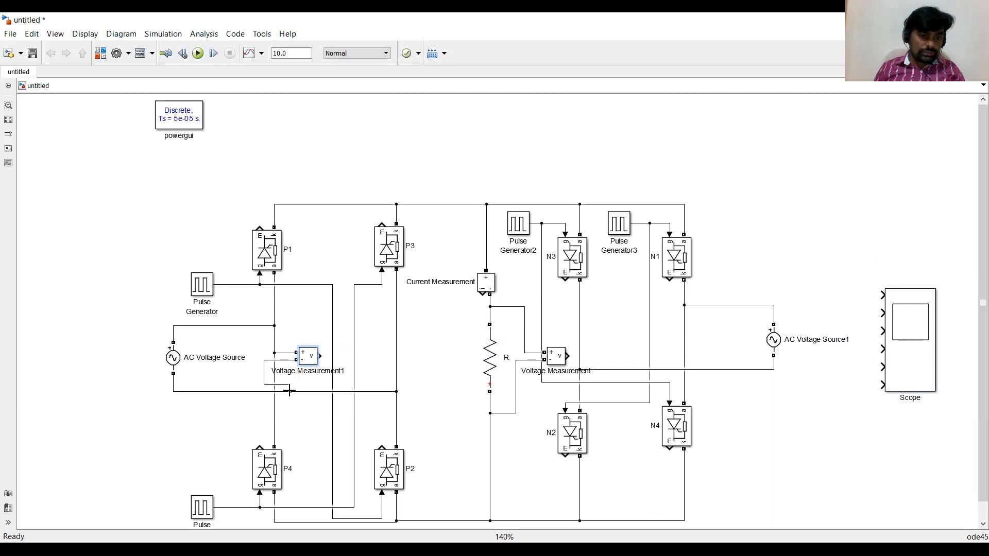
left_click_drag(322, 356, 884, 292)
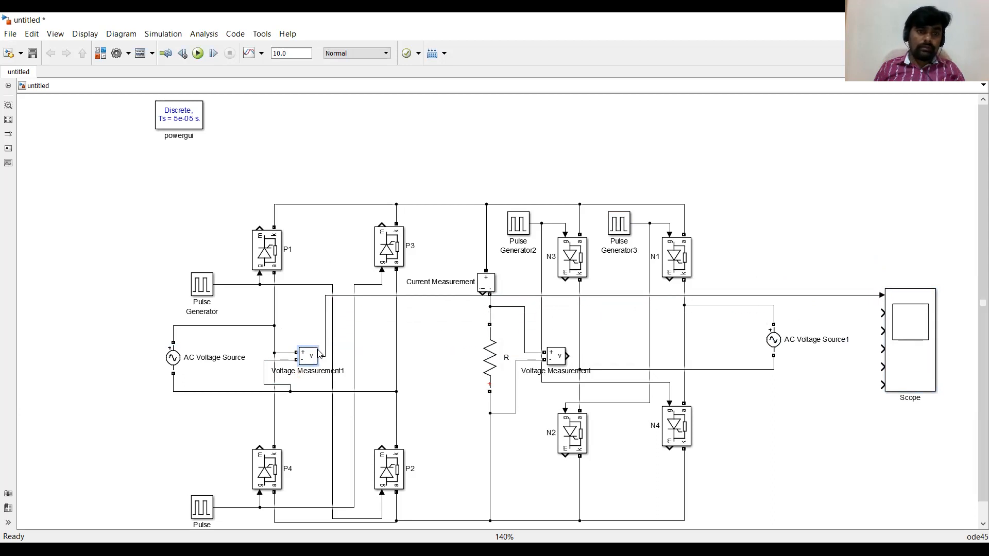
Wire the outputs of the four pulse generators to Scope inputs 2 through 5.
left_click_drag(882, 312, 836, 289)
left_click_drag(749, 247, 322, 284)
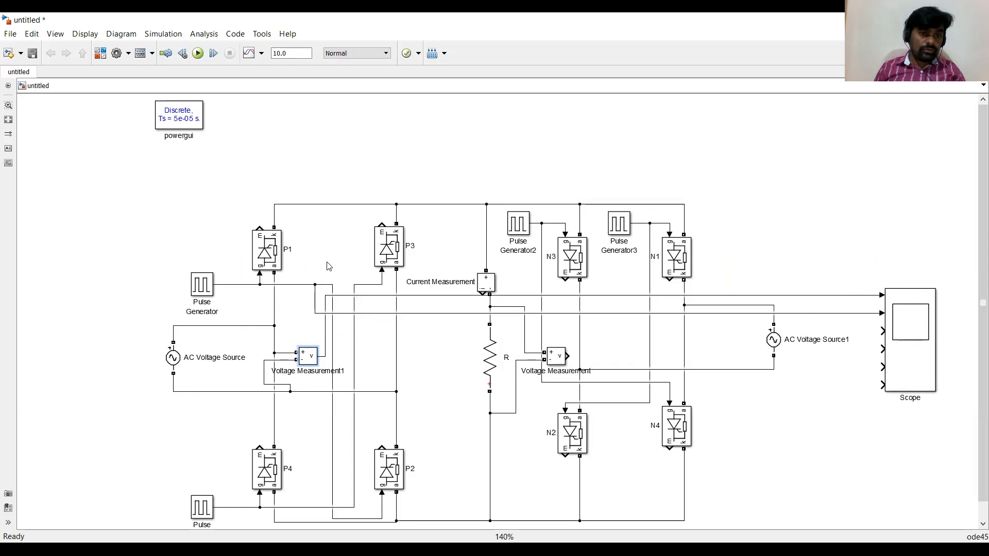
scroll(216, 149, "down", 1)
left_click_drag(153, 118, 194, 203)
scroll(375, 294, "up", 3)
left_click(828, 324)
left_click_drag(898, 272, 268, 260)
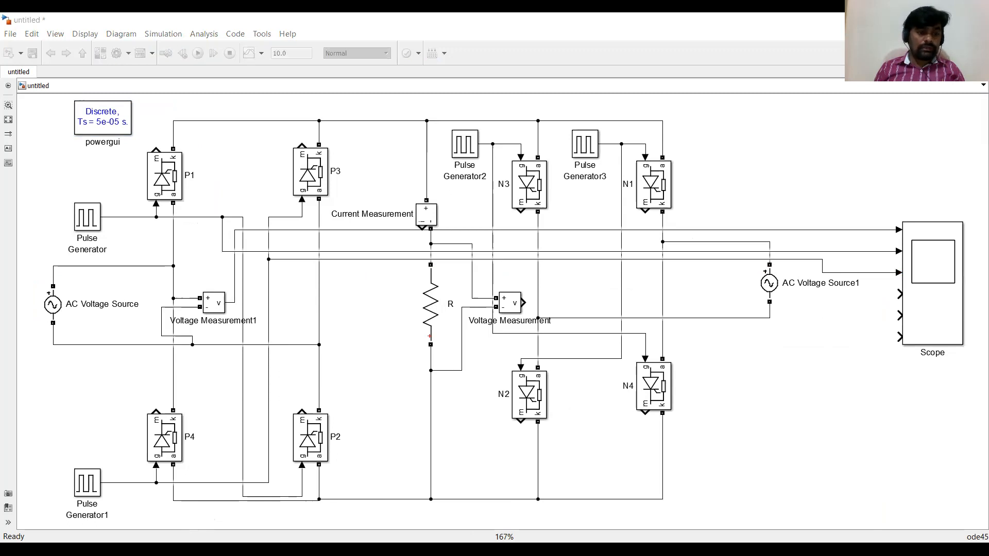
left_click(868, 328)
mouse_move(897, 294)
left_mouse_down()
mouse_move(686, 266)
mouse_move(492, 217)
left_mouse_up()
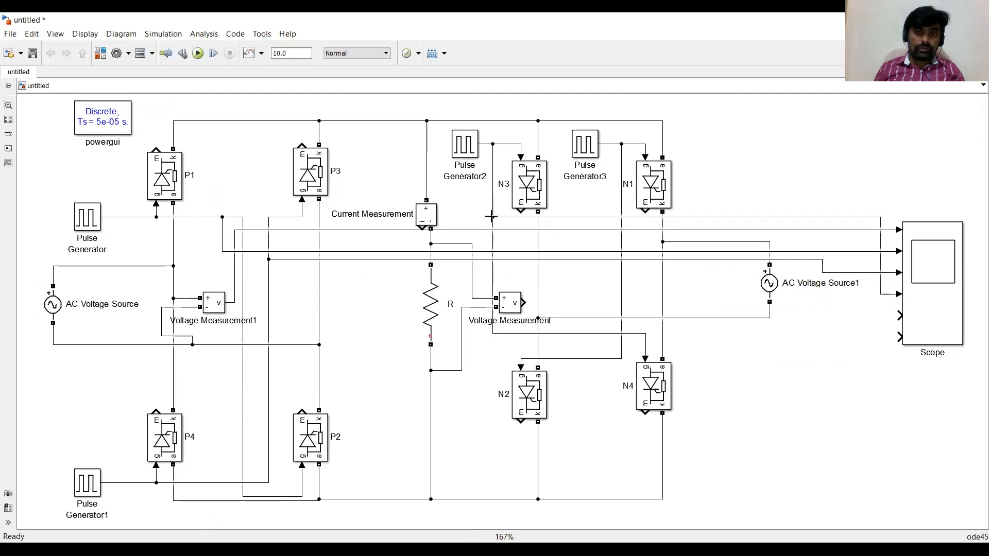
left_click_drag(898, 314, 622, 274)
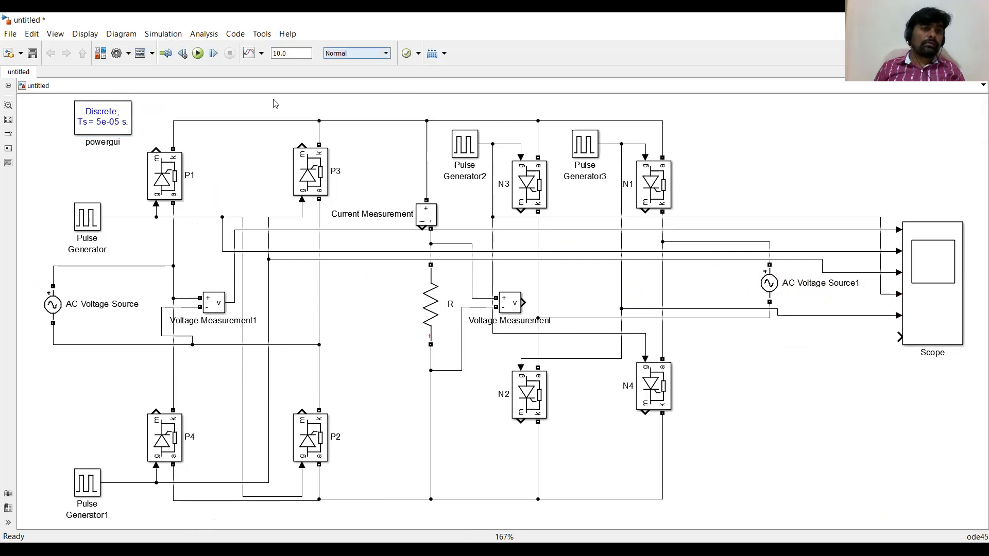
Add a Mux block, feed it the load current and load voltage measurements, and wire it to the sixth Scope input.
key("ctrl+t")
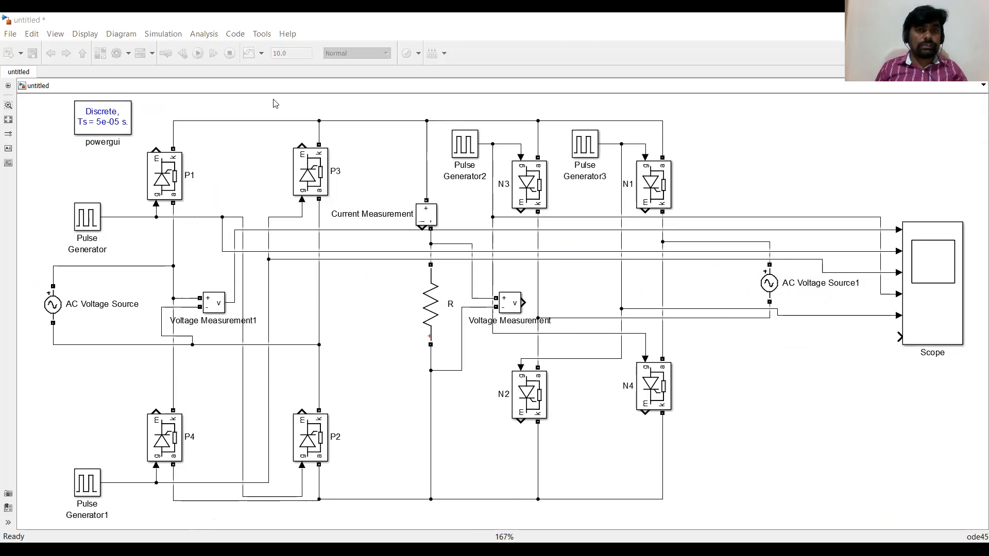
right_click(435, 138)
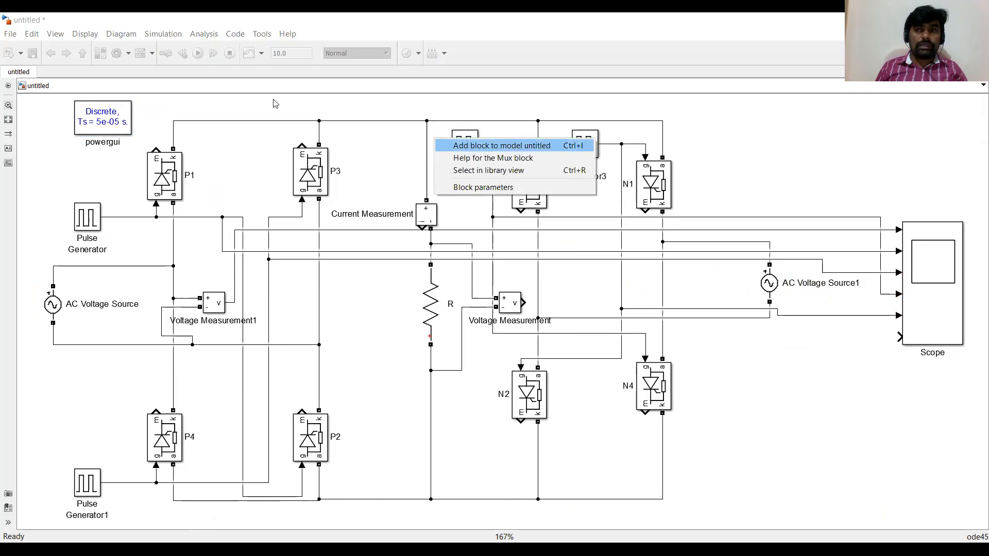
left_click(502, 145)
left_click(684, 320)
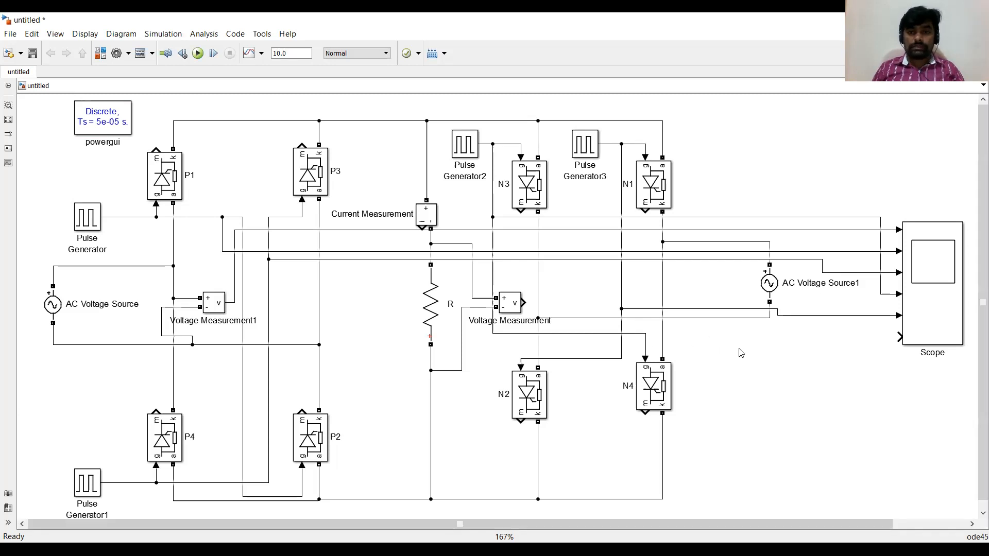
scroll(740, 353, "down", 1)
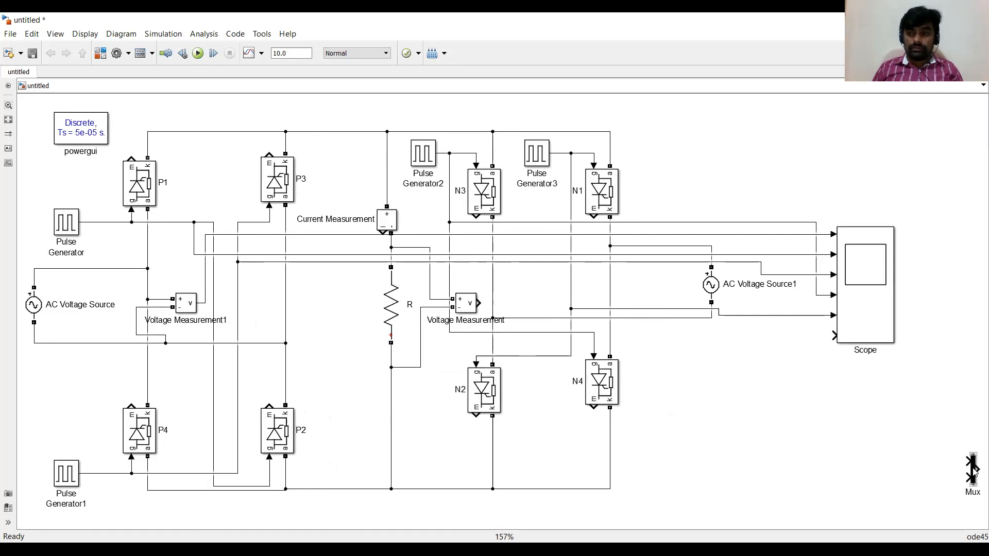
mouse_move(968, 471)
left_mouse_down()
mouse_move(775, 388)
mouse_move(748, 342)
mouse_move(382, 230)
mouse_move(385, 238)
mouse_move(385, 206)
left_mouse_up()
left_click(687, 381)
left_click_drag(749, 360, 478, 304)
left_click_drag(758, 352, 835, 336)
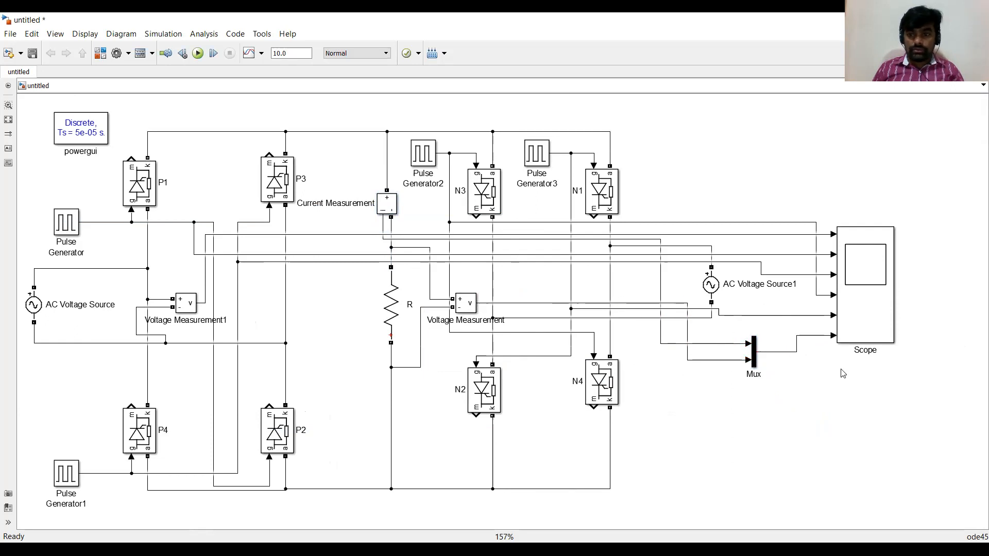
Set the simulation stop time to .1 and run the simulation.
key("space")
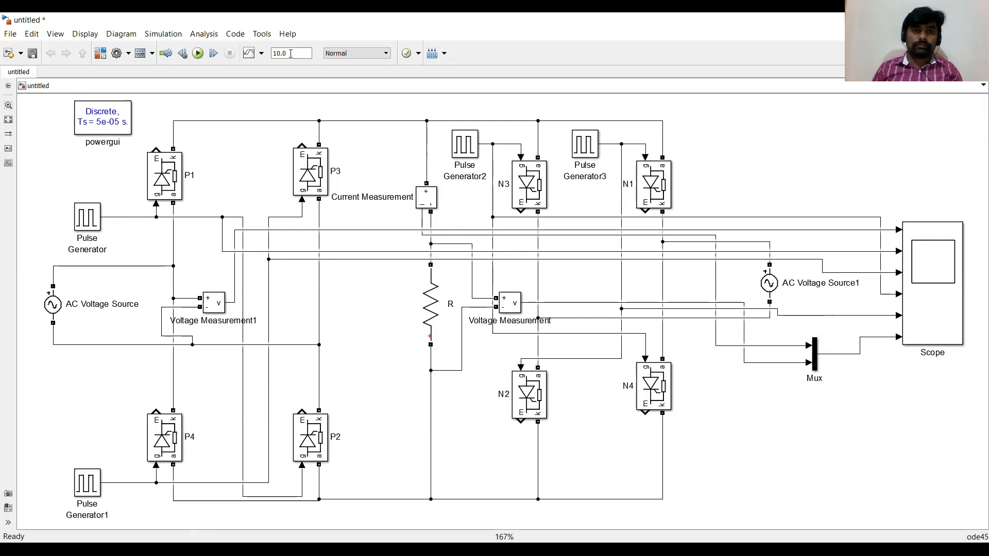
left_click_drag(291, 54, 272, 59)
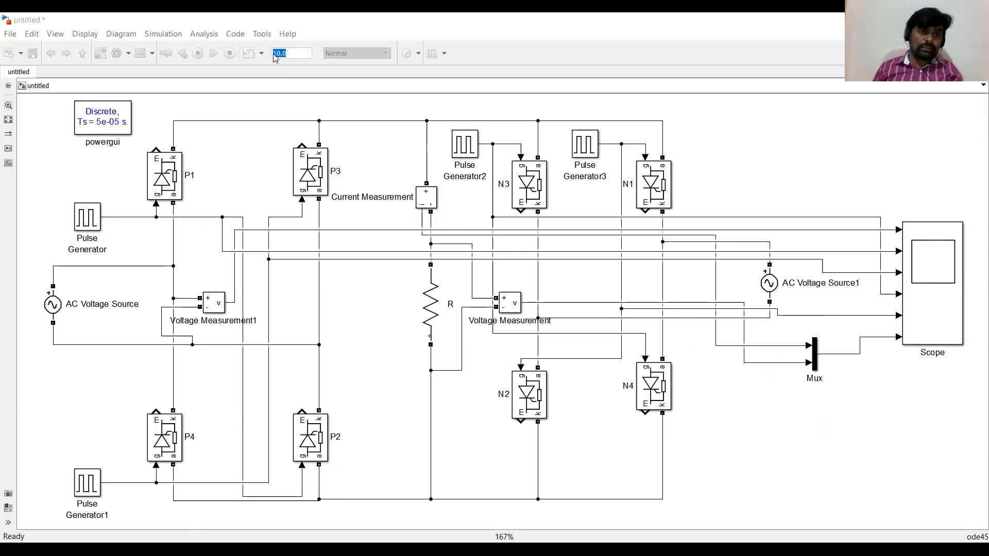
left_click(285, 50)
key("BackSpace")
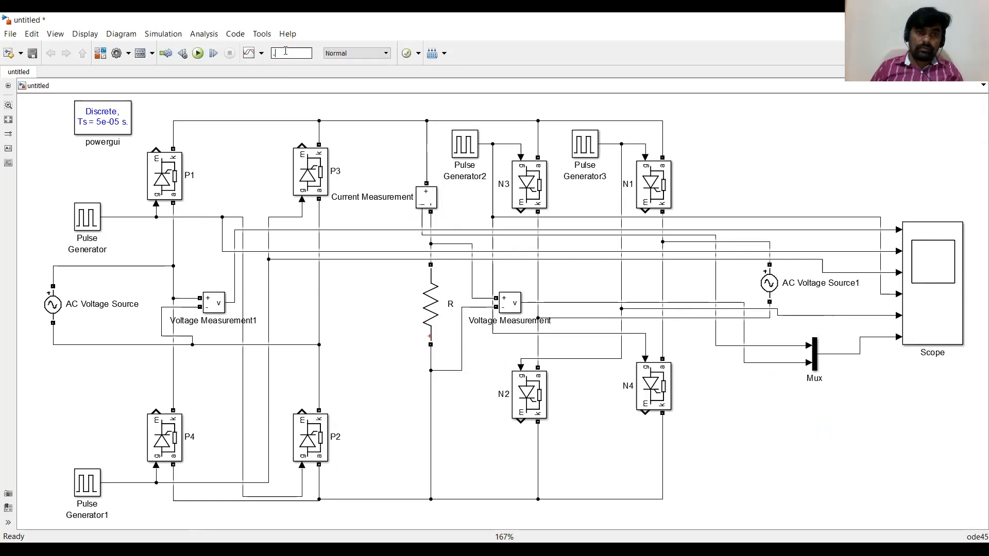
type(".1")
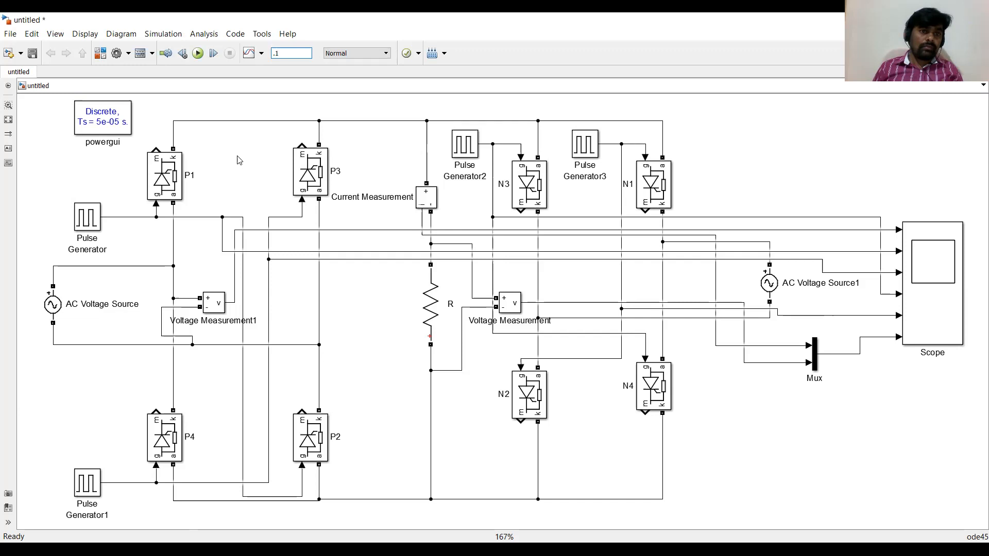
left_click(198, 53)
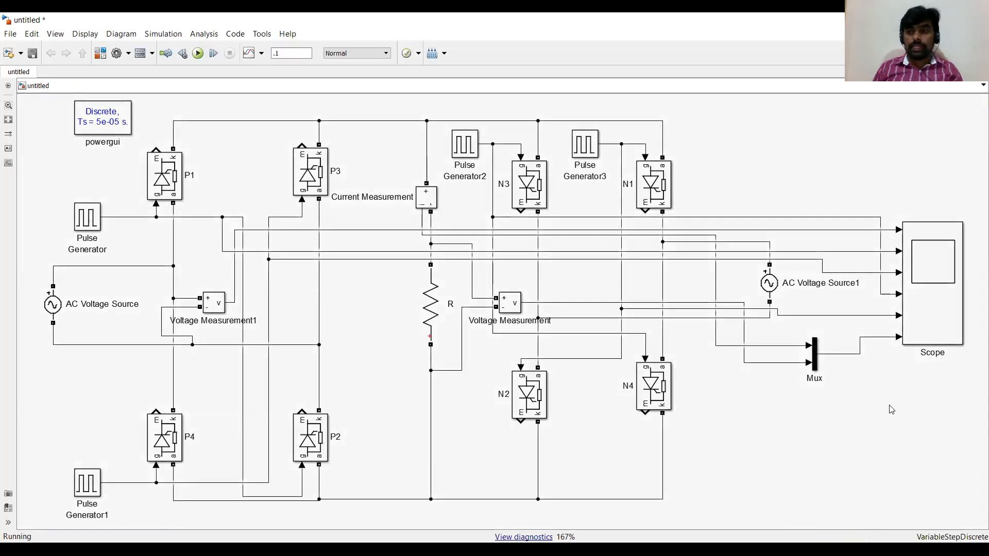
Open the Scope to examine the source voltage, gate pulse and load output waveforms.
left_click(934, 278)
double_click(934, 278)
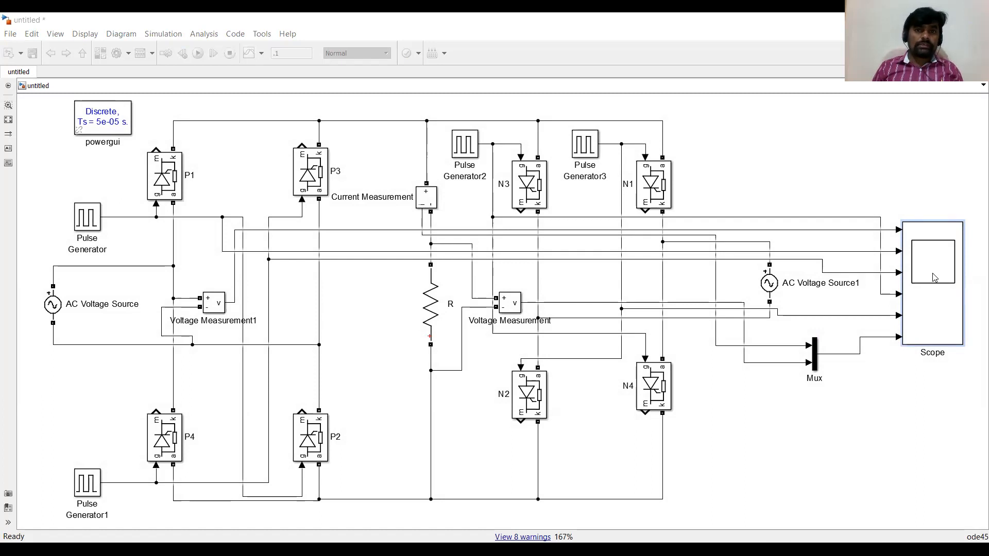
double_click(935, 278)
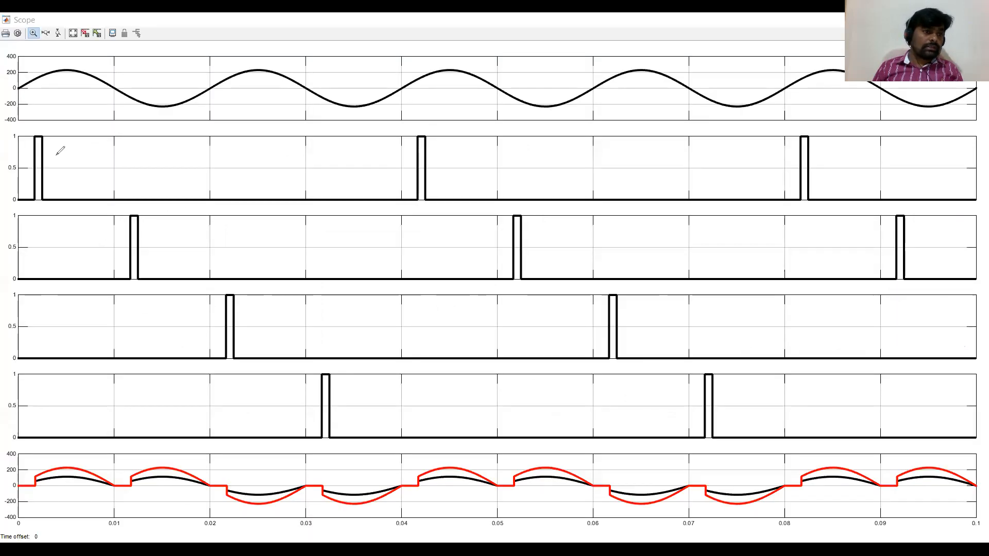
mouse_move(56, 154)
left_mouse_down()
mouse_move(60, 171)
mouse_move(74, 175)
mouse_move(85, 159)
mouse_move(105, 157)
left_mouse_up()
mouse_move(149, 235)
left_mouse_down()
mouse_move(153, 254)
mouse_move(172, 247)
mouse_move(175, 264)
mouse_move(184, 246)
mouse_move(200, 254)
left_mouse_up()
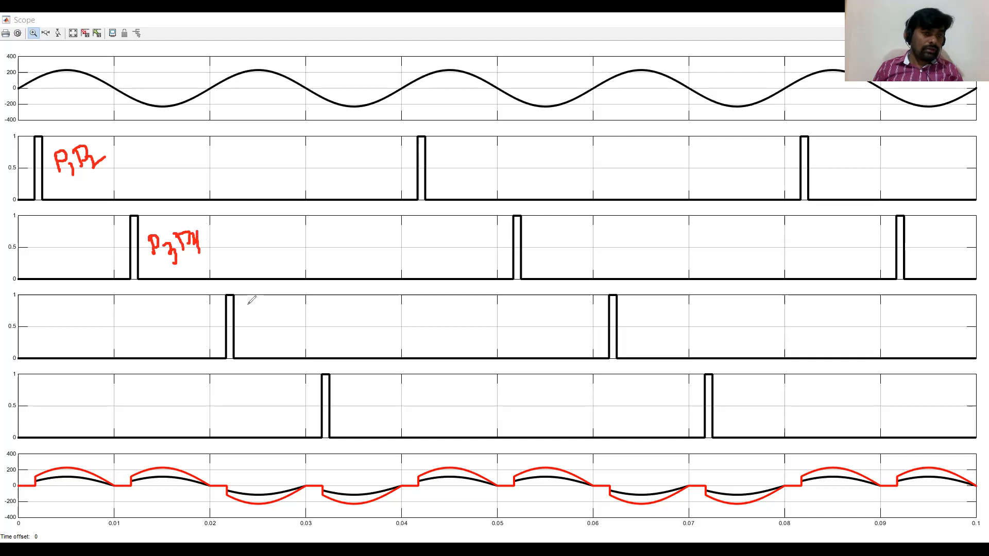
Examine the Scope's gate pulse order for P1P2, P3P4, N3N4 and N1N2 against the load output half-cycles.
mouse_move(248, 307)
left_mouse_down()
mouse_move(248, 327)
mouse_move(272, 305)
mouse_move(294, 315)
mouse_move(288, 333)
mouse_move(322, 299)
mouse_move(340, 311)
left_mouse_up()
left_click_drag(336, 301, 332, 335)
mouse_move(345, 416)
left_mouse_down()
mouse_move(402, 383)
mouse_move(410, 408)
mouse_move(419, 393)
left_mouse_up()
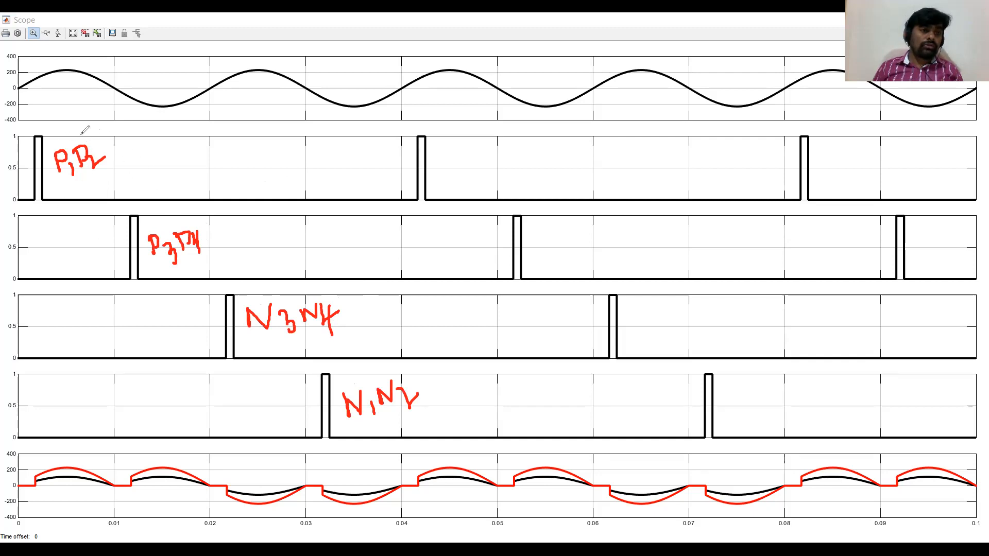
mouse_move(77, 135)
left_mouse_down()
mouse_move(176, 271)
mouse_move(211, 232)
mouse_move(158, 172)
mouse_move(86, 136)
left_mouse_up()
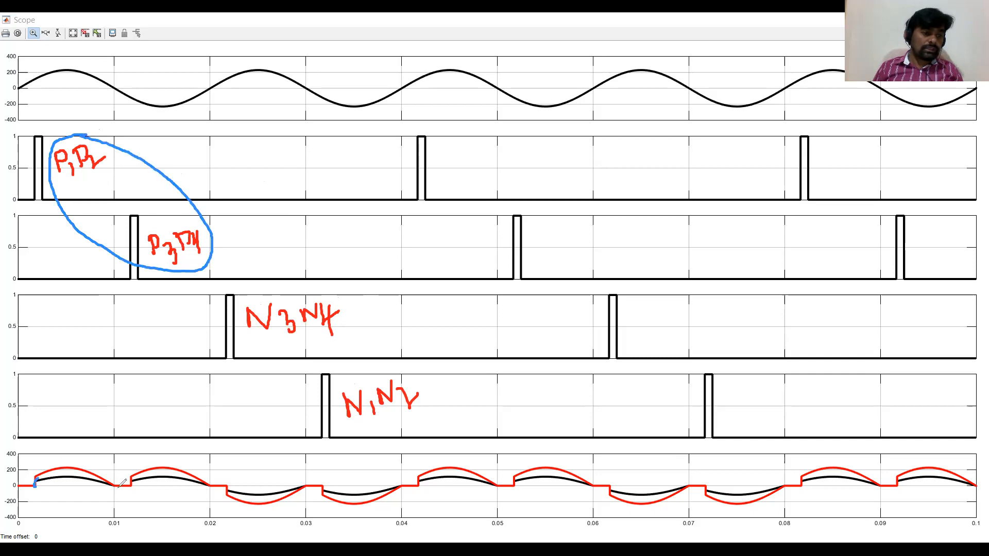
mouse_move(112, 483)
left_mouse_down()
mouse_move(87, 461)
mouse_move(46, 465)
left_mouse_up()
mouse_move(132, 477)
left_mouse_down()
mouse_move(186, 466)
mouse_move(204, 481)
left_mouse_up()
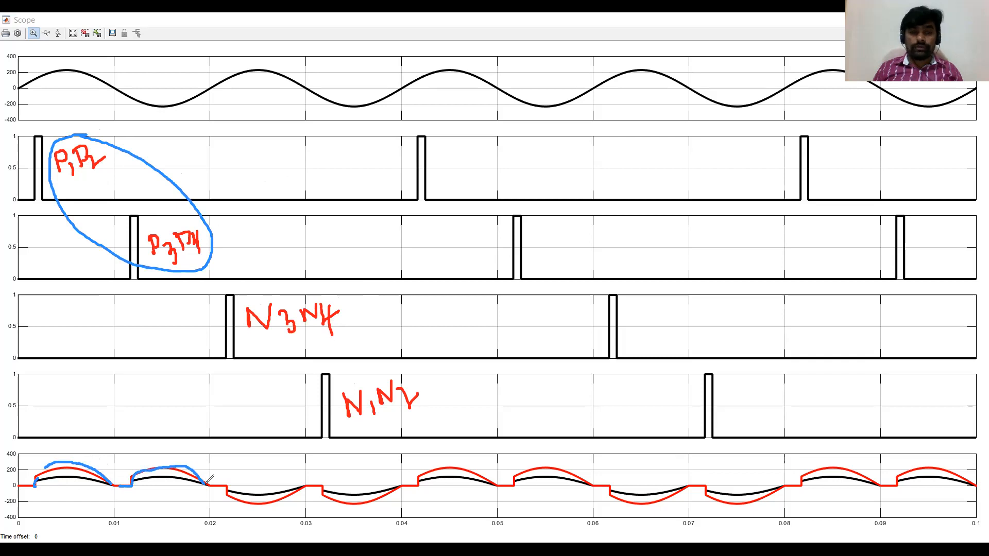
mouse_move(348, 294)
left_mouse_down()
mouse_move(309, 275)
mouse_move(254, 279)
mouse_move(286, 420)
mouse_move(427, 430)
mouse_move(439, 368)
mouse_move(334, 287)
left_mouse_up()
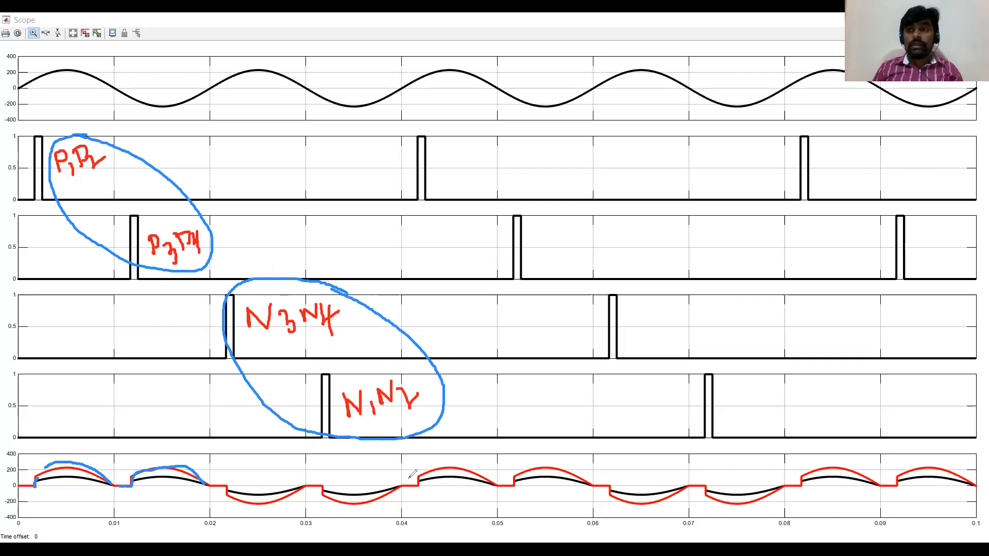
left_click_drag(209, 485, 228, 483)
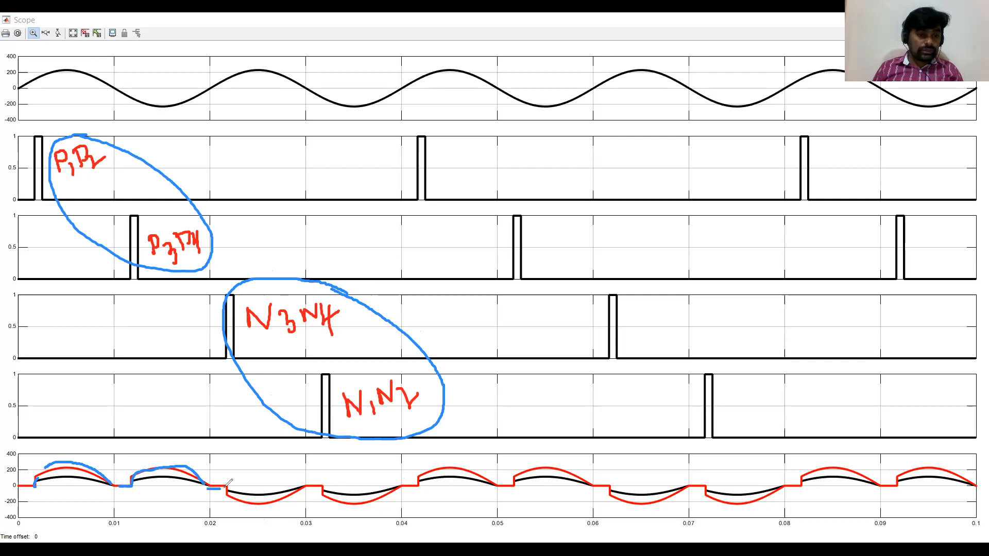
left_click_drag(228, 360, 231, 418)
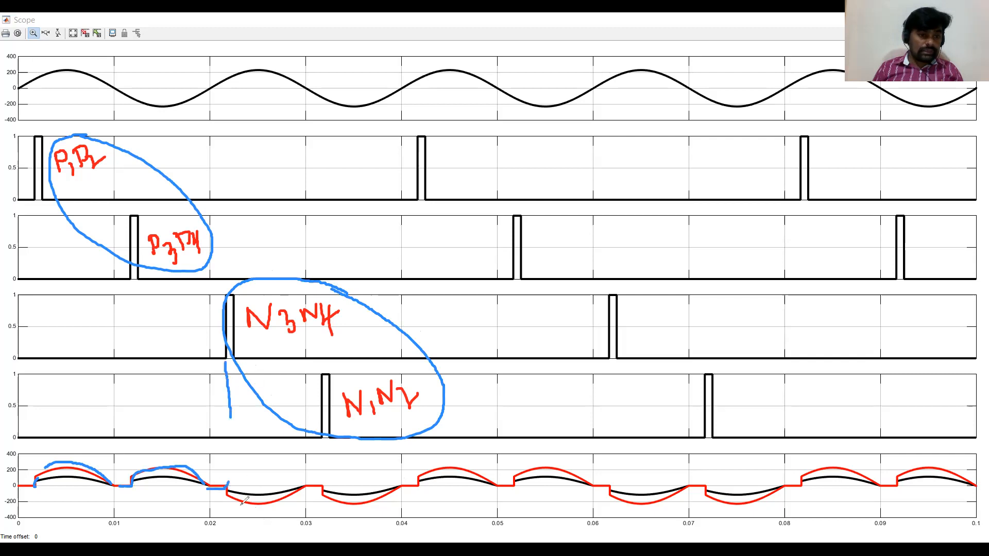
mouse_move(229, 494)
left_mouse_down()
mouse_move(282, 503)
mouse_move(321, 483)
left_mouse_up()
left_click_drag(320, 440, 322, 459)
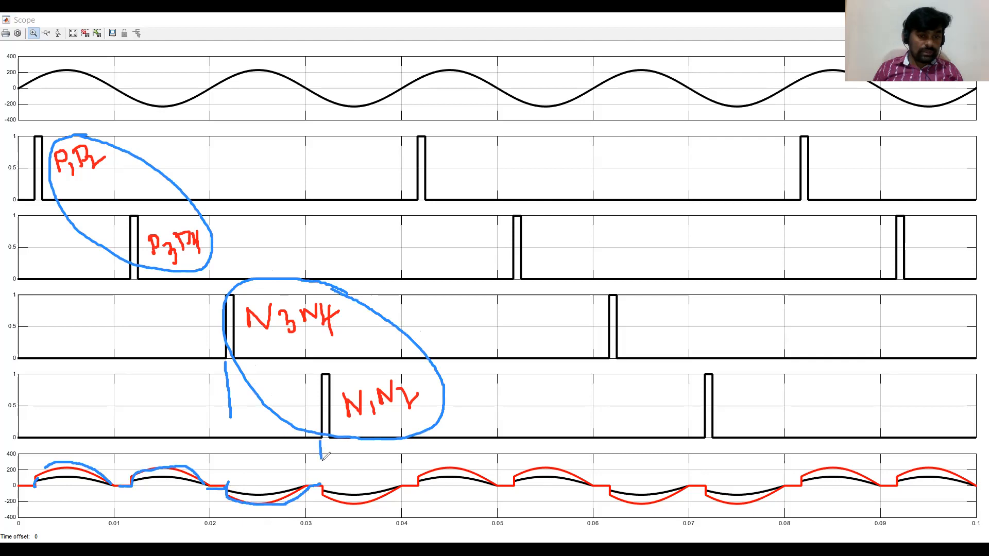
left_click_drag(324, 500, 407, 484)
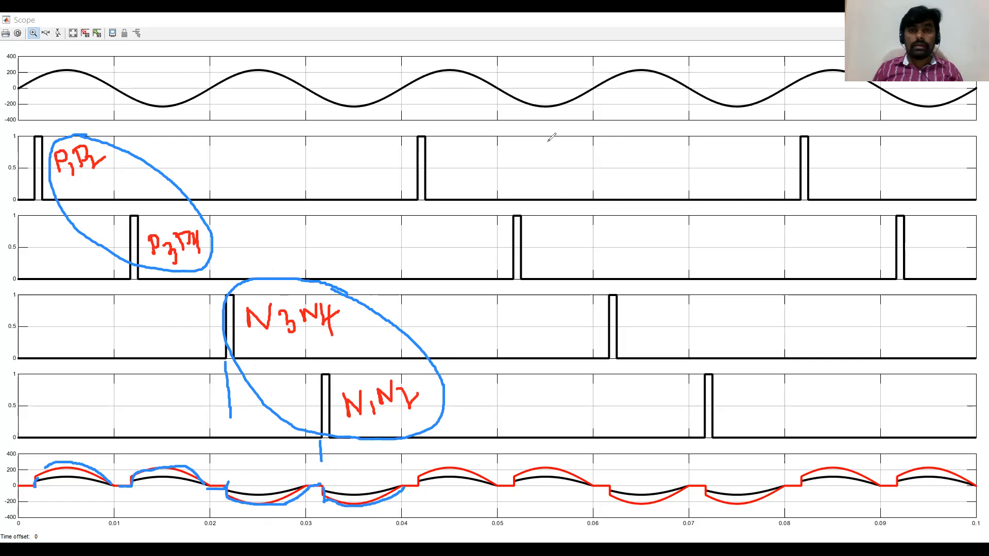
left_click(566, 102)
mouse_move(384, 308)
left_mouse_down()
mouse_move(350, 407)
mouse_move(342, 312)
mouse_move(344, 345)
mouse_move(283, 397)
mouse_move(413, 394)
mouse_move(166, 192)
mouse_move(180, 252)
mouse_move(130, 246)
left_mouse_up()
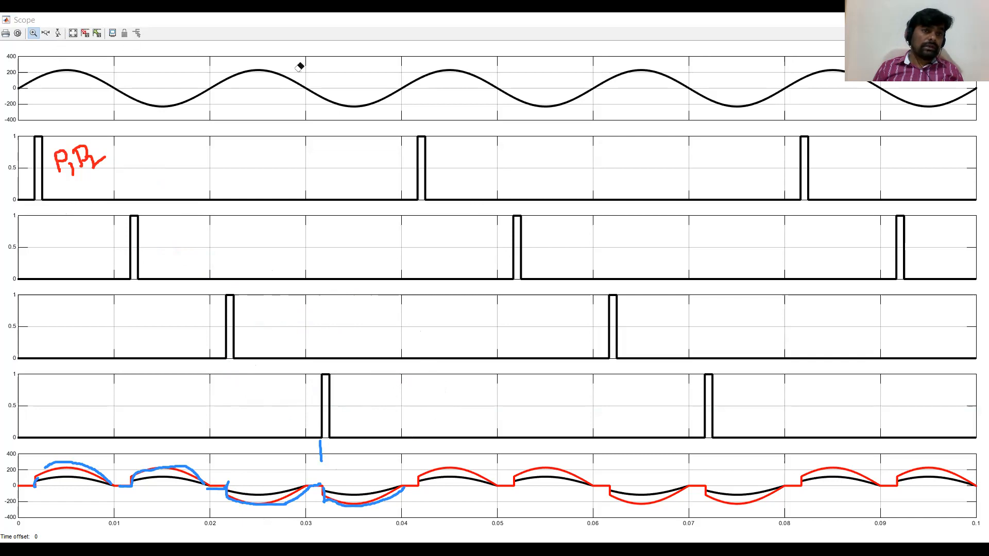
Zoom the Scope's load output plot vertically to enlarge the current and voltage waveforms.
left_click(58, 33)
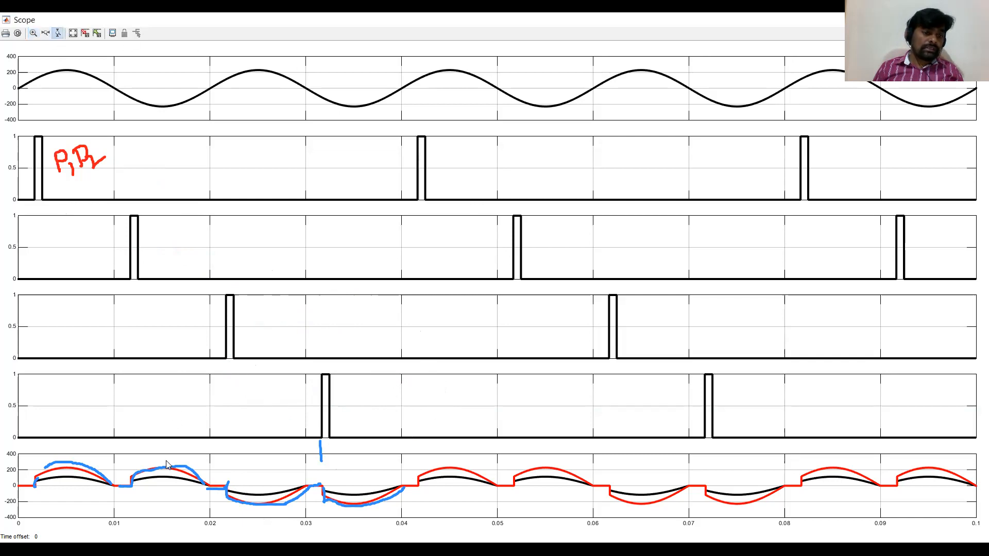
left_click_drag(166, 456, 182, 512)
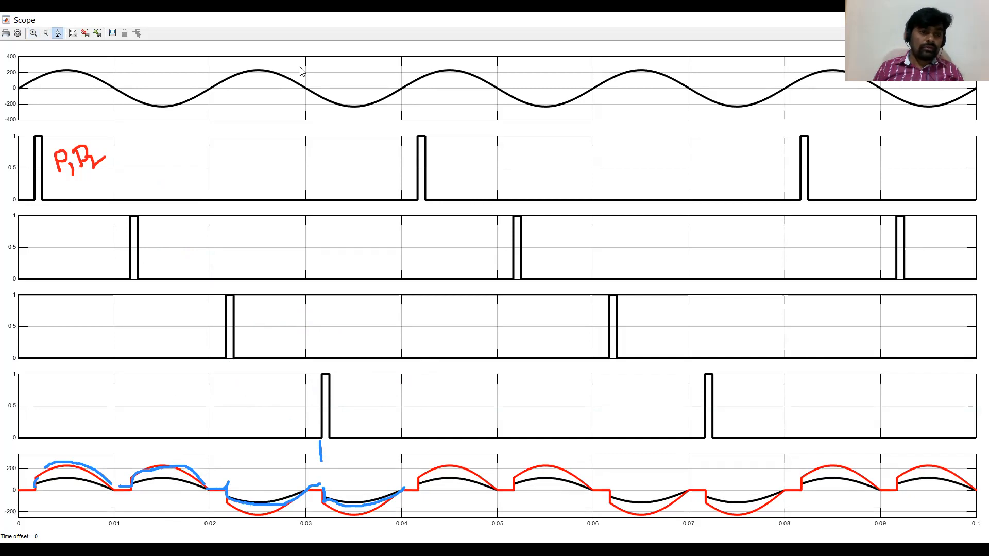
mouse_move(72, 473)
left_mouse_down()
mouse_move(253, 496)
mouse_move(472, 473)
mouse_move(262, 489)
mouse_move(61, 481)
mouse_move(35, 464)
left_mouse_up()
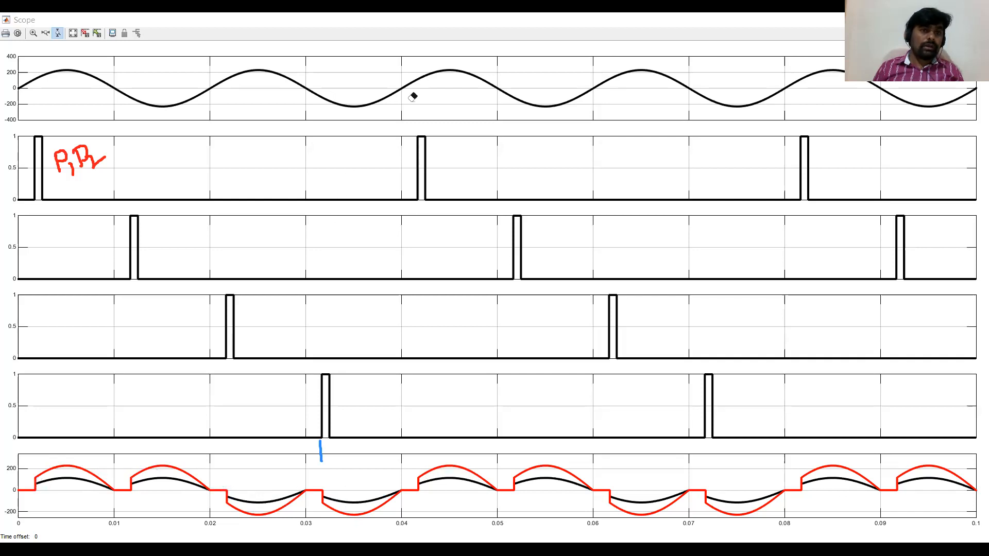
left_click(58, 34)
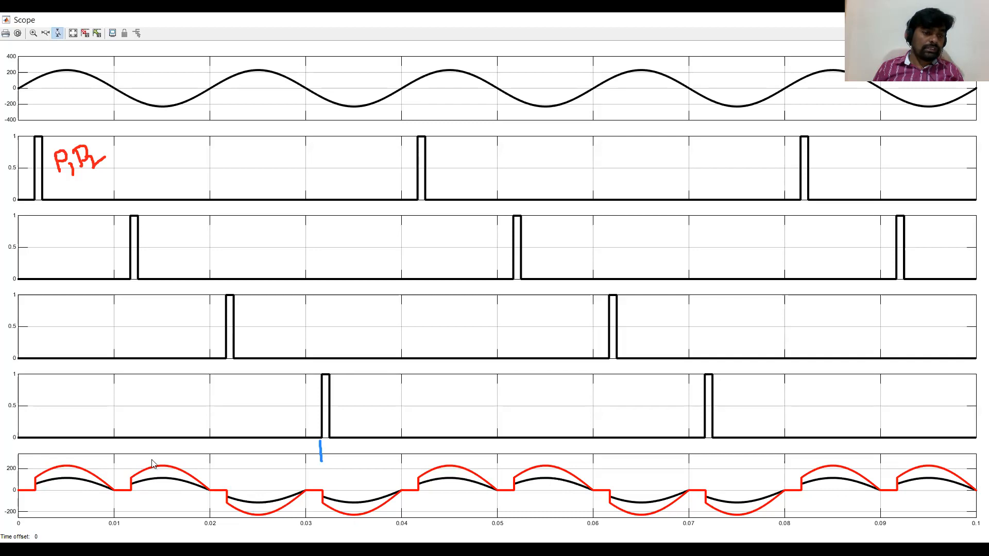
left_click(158, 507)
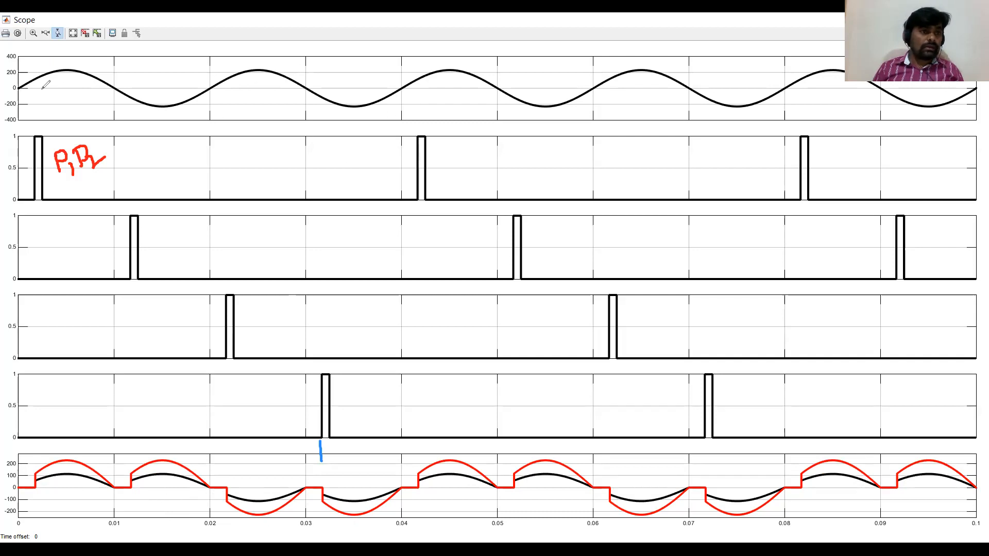
Compare the source voltage period with the load output period on the Scope to relate input and output frequency.
mouse_move(14, 87)
left_mouse_down()
mouse_move(83, 80)
mouse_move(159, 105)
mouse_move(204, 89)
mouse_move(204, 101)
mouse_move(217, 101)
left_mouse_up()
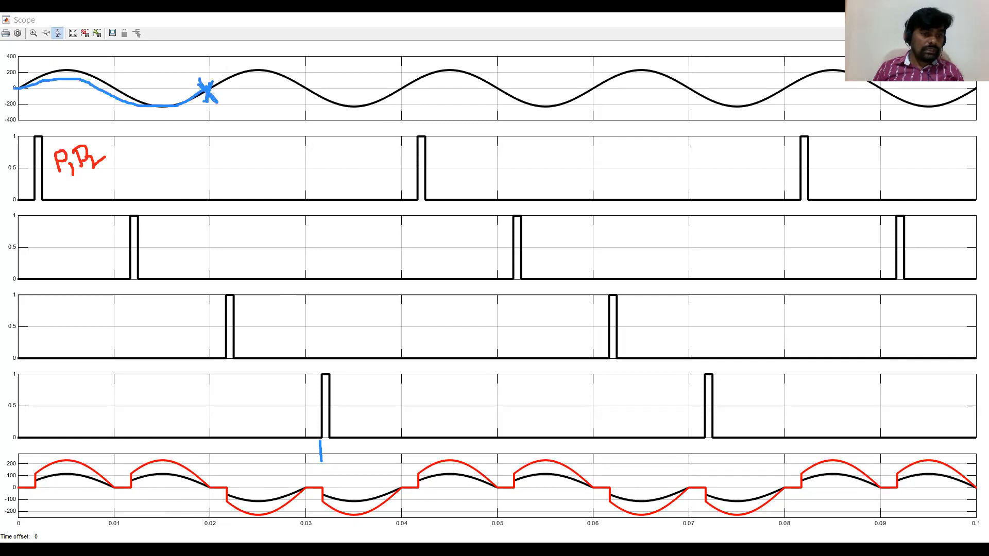
left_click_drag(30, 523, 205, 523)
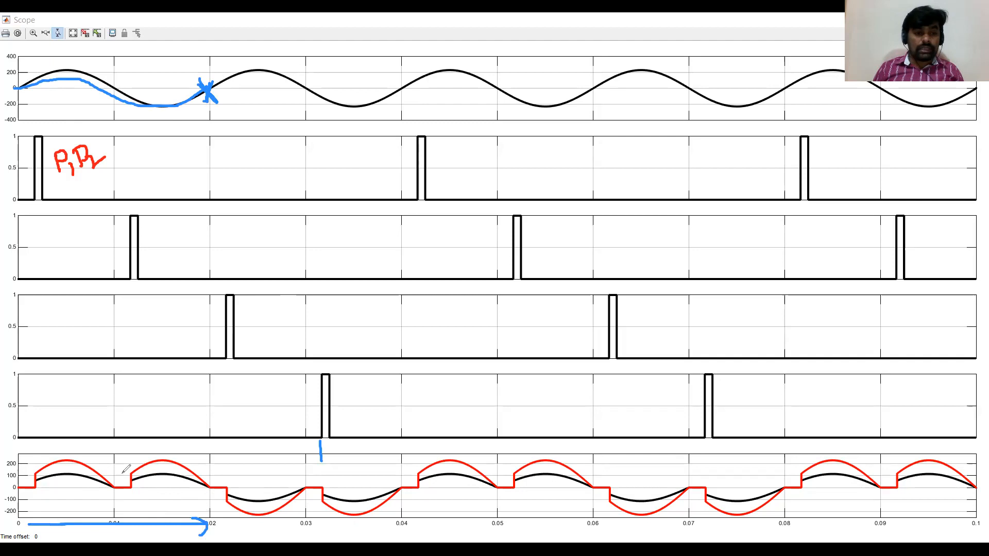
mouse_move(19, 490)
left_mouse_down()
mouse_move(81, 468)
mouse_move(178, 466)
mouse_move(216, 487)
mouse_move(142, 460)
mouse_move(75, 465)
mouse_move(35, 489)
left_mouse_up()
mouse_move(208, 87)
left_mouse_down()
mouse_move(273, 72)
mouse_move(365, 100)
mouse_move(401, 84)
left_mouse_up()
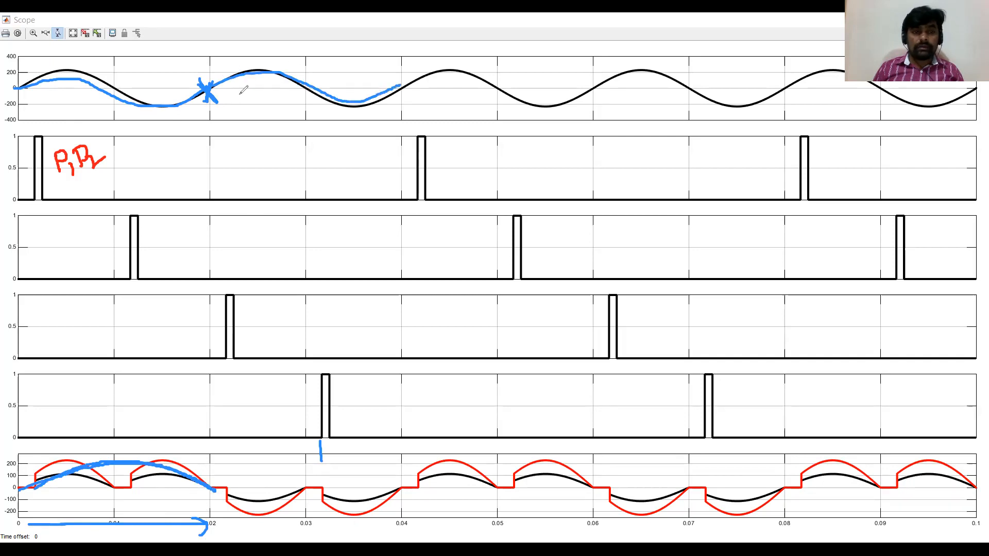
mouse_move(214, 87)
left_mouse_down()
mouse_move(299, 74)
mouse_move(382, 91)
left_mouse_up()
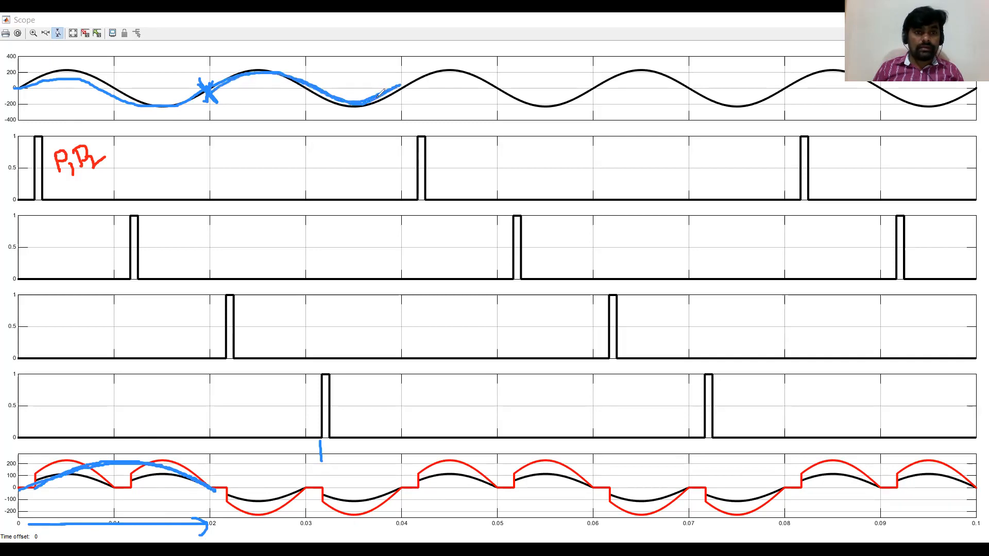
mouse_move(216, 489)
left_mouse_down()
mouse_move(296, 515)
mouse_move(372, 512)
mouse_move(401, 498)
mouse_move(312, 514)
mouse_move(257, 503)
left_mouse_up()
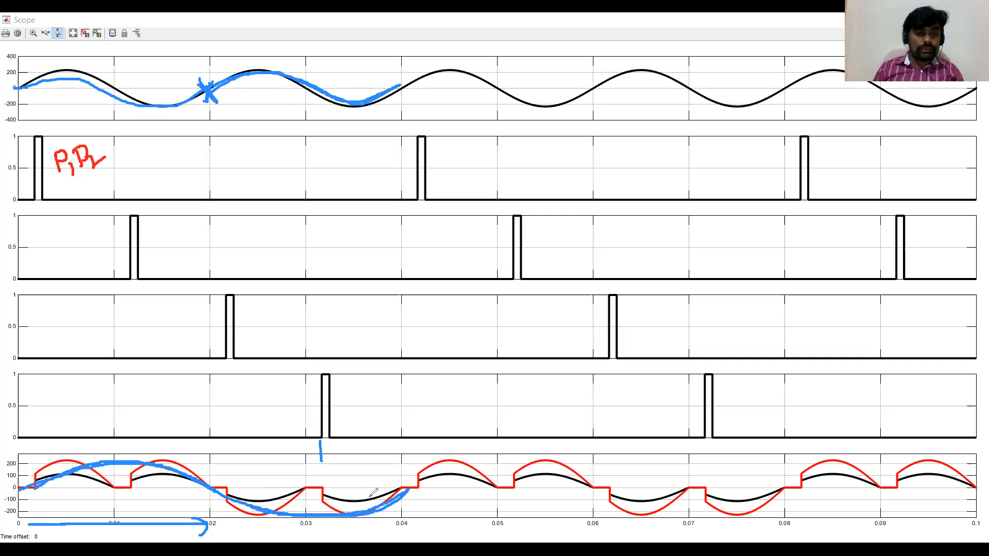
left_click_drag(401, 469, 401, 509)
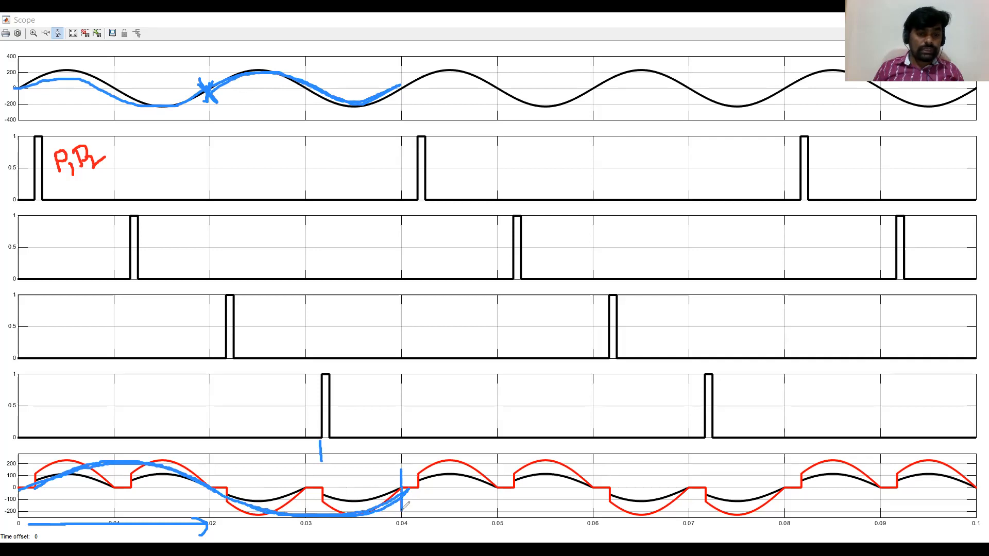
mouse_move(24, 490)
left_mouse_down()
mouse_move(142, 463)
mouse_move(278, 506)
mouse_move(360, 507)
mouse_move(392, 488)
mouse_move(401, 514)
left_mouse_up()
mouse_move(392, 521)
left_mouse_down()
mouse_move(390, 535)
mouse_move(423, 518)
mouse_move(406, 513)
left_mouse_up()
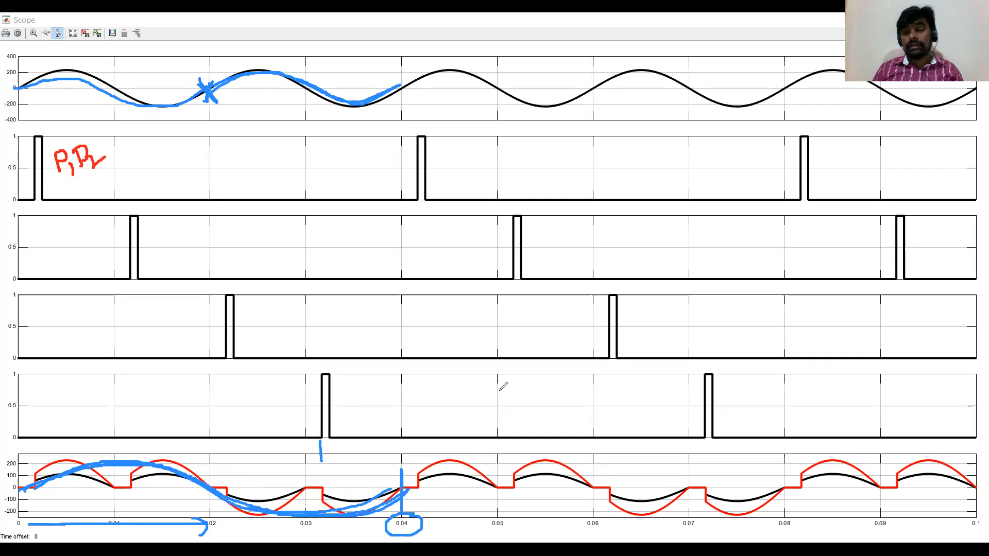
mouse_move(497, 389)
left_mouse_down()
mouse_move(506, 400)
mouse_move(521, 386)
left_mouse_up()
mouse_move(531, 399)
left_mouse_down()
mouse_move(524, 387)
mouse_move(566, 368)
mouse_move(582, 385)
mouse_move(514, 410)
mouse_move(575, 405)
left_mouse_up()
mouse_move(451, 389)
left_mouse_down()
mouse_move(442, 428)
mouse_move(459, 412)
mouse_move(455, 429)
mouse_move(472, 404)
left_mouse_up()
left_click_drag(469, 412, 474, 410)
mouse_move(325, 124)
left_mouse_down()
mouse_move(335, 166)
mouse_move(339, 147)
mouse_move(363, 167)
mouse_move(397, 141)
mouse_move(420, 150)
mouse_move(429, 124)
left_mouse_up()
mouse_move(429, 123)
left_mouse_down()
mouse_move(441, 138)
mouse_move(463, 136)
mouse_move(466, 124)
mouse_move(489, 138)
mouse_move(509, 134)
left_mouse_up()
left_click_drag(448, 157, 499, 370)
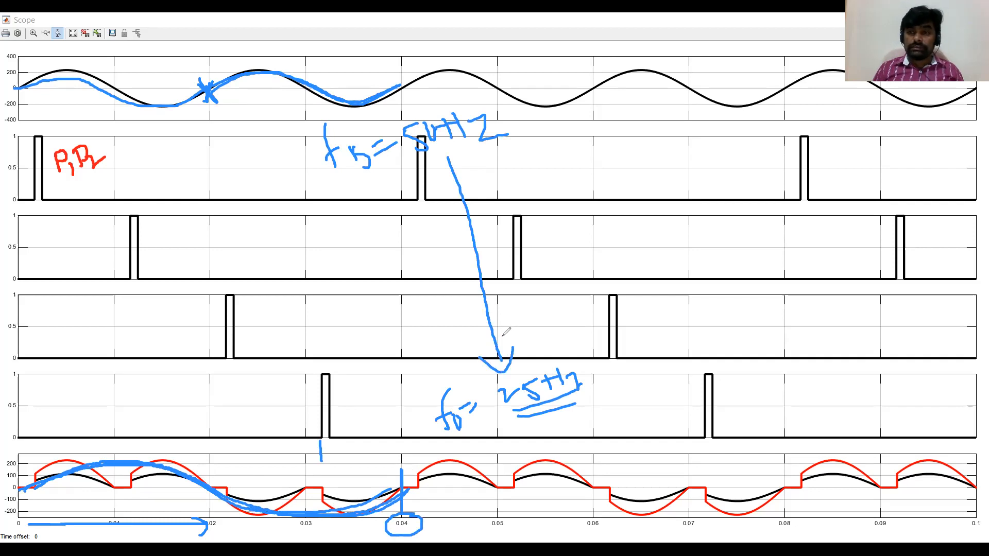
left_click_drag(616, 242, 619, 281)
mouse_move(601, 272)
left_mouse_down()
mouse_move(629, 260)
mouse_move(640, 276)
left_mouse_up()
mouse_move(673, 241)
left_mouse_down()
mouse_move(660, 263)
mouse_move(681, 261)
left_mouse_up()
left_click_drag(706, 222, 696, 256)
left_click_drag(686, 246, 706, 242)
left_click_drag(723, 233, 714, 255)
left_click_drag(707, 299, 734, 334)
mouse_move(744, 300)
left_mouse_down()
mouse_move(755, 317)
mouse_move(775, 322)
left_mouse_up()
left_click_drag(801, 279, 832, 293)
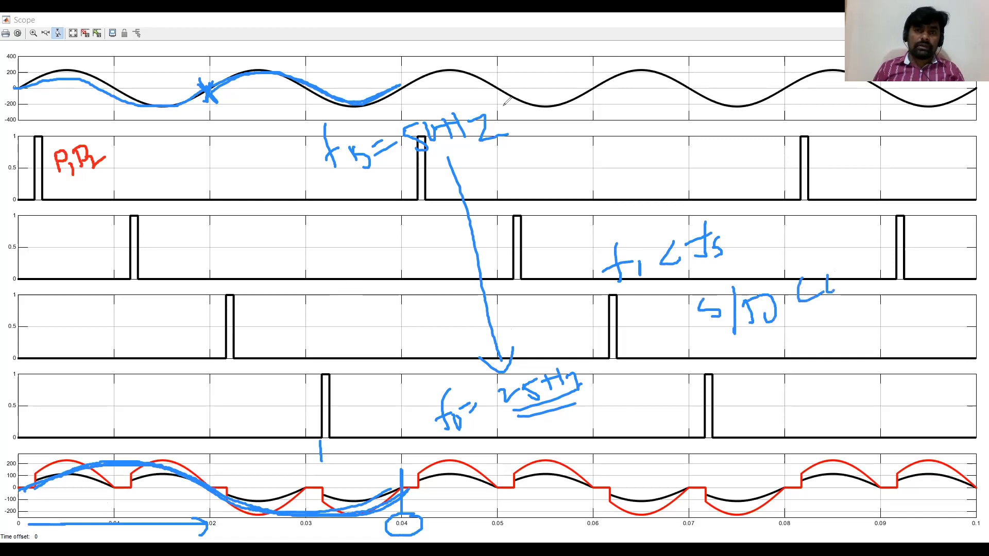
mouse_move(494, 126)
left_mouse_down()
mouse_move(396, 138)
mouse_move(252, 101)
mouse_move(163, 93)
mouse_move(59, 165)
left_mouse_up()
mouse_move(495, 150)
left_mouse_down()
mouse_move(487, 186)
mouse_move(585, 380)
mouse_move(397, 479)
mouse_move(406, 536)
mouse_move(268, 484)
mouse_move(159, 501)
mouse_move(258, 504)
mouse_move(209, 523)
mouse_move(587, 378)
mouse_move(535, 381)
mouse_move(770, 306)
mouse_move(786, 292)
mouse_move(657, 232)
mouse_move(680, 242)
mouse_move(395, 418)
mouse_move(452, 346)
mouse_move(448, 125)
mouse_move(99, 145)
mouse_move(121, 174)
mouse_move(119, 159)
left_mouse_up()
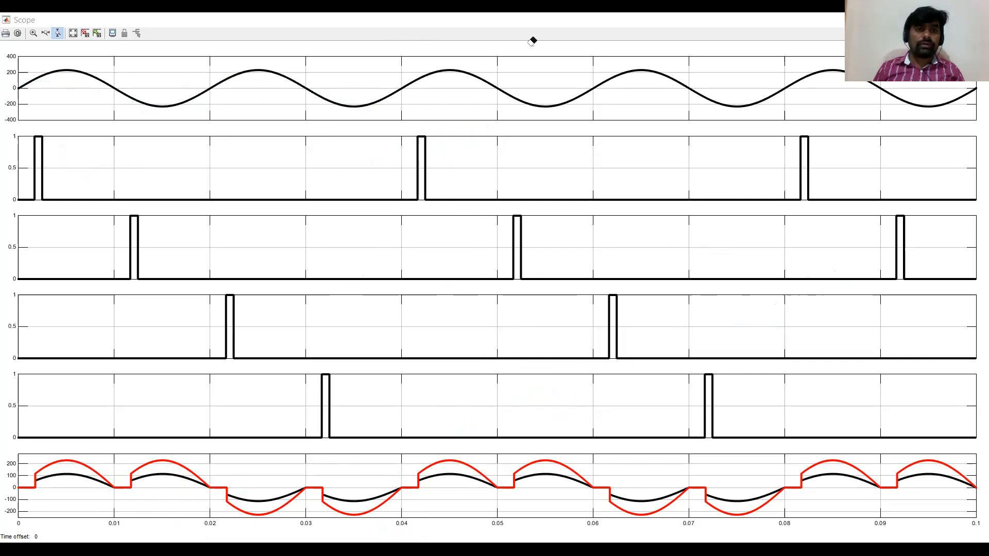
Back in the model, paste a duplicate of the complete cycloconverter circuit beneath the original.
key("alt+Tab")
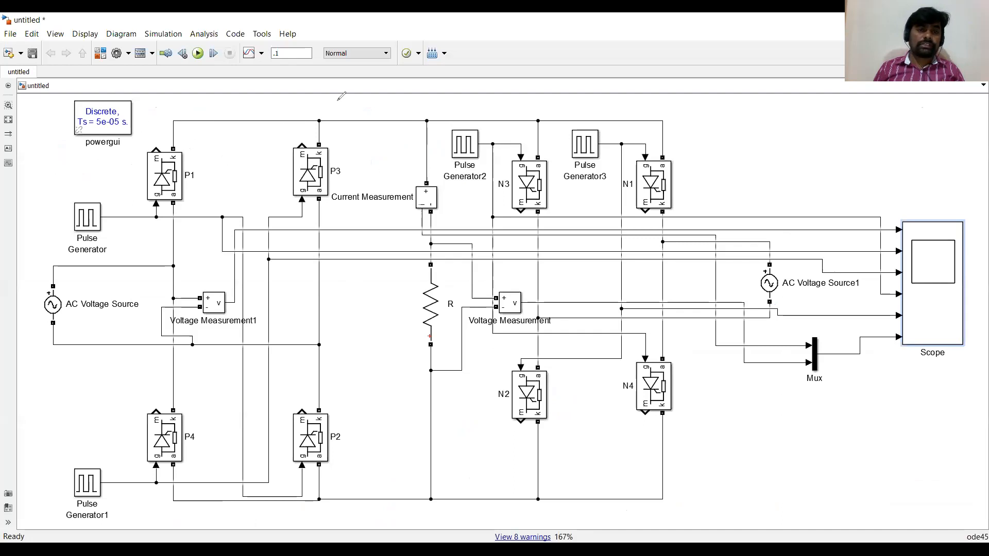
double_click(118, 123)
left_click_drag(116, 122, 830, 510)
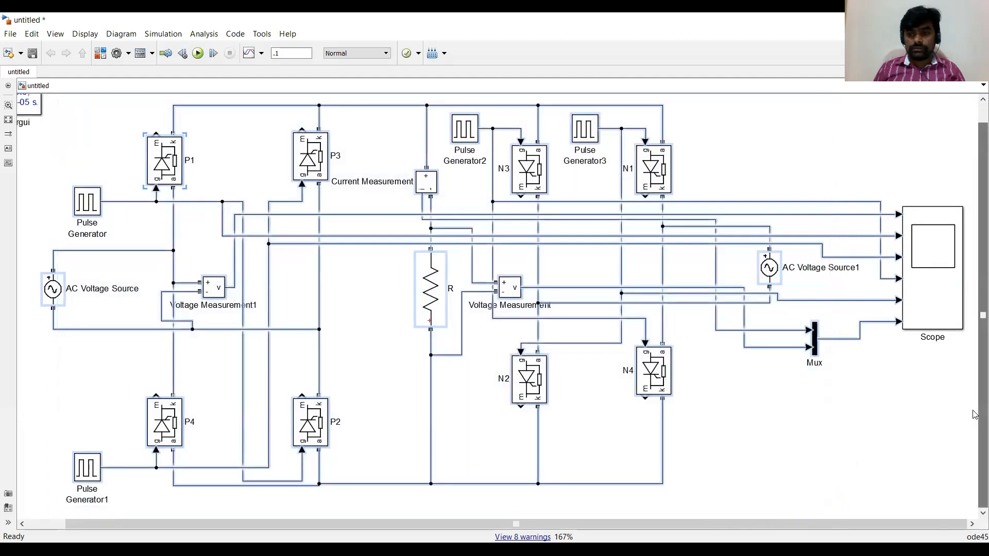
left_click(847, 454)
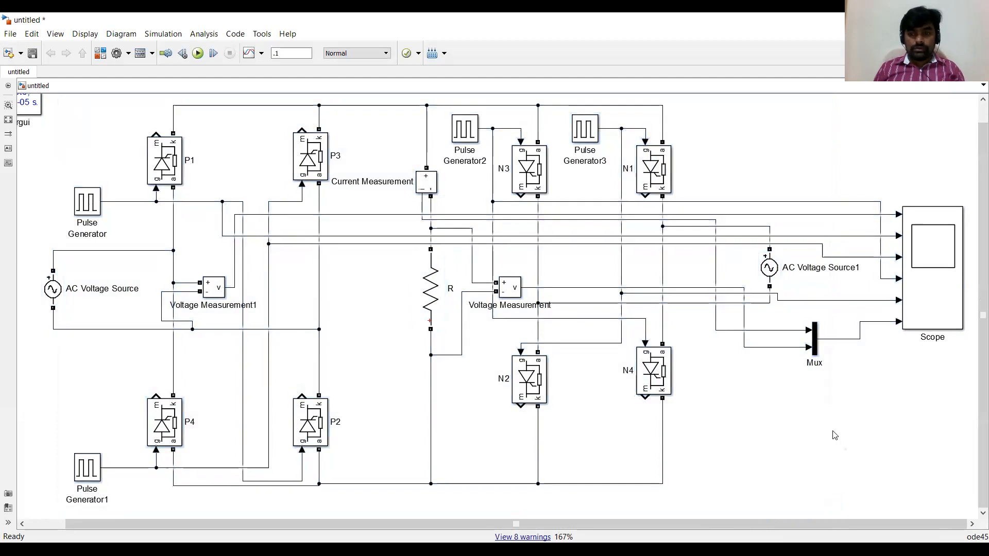
key("ctrl+v")
left_click_drag(965, 481, 62, 537)
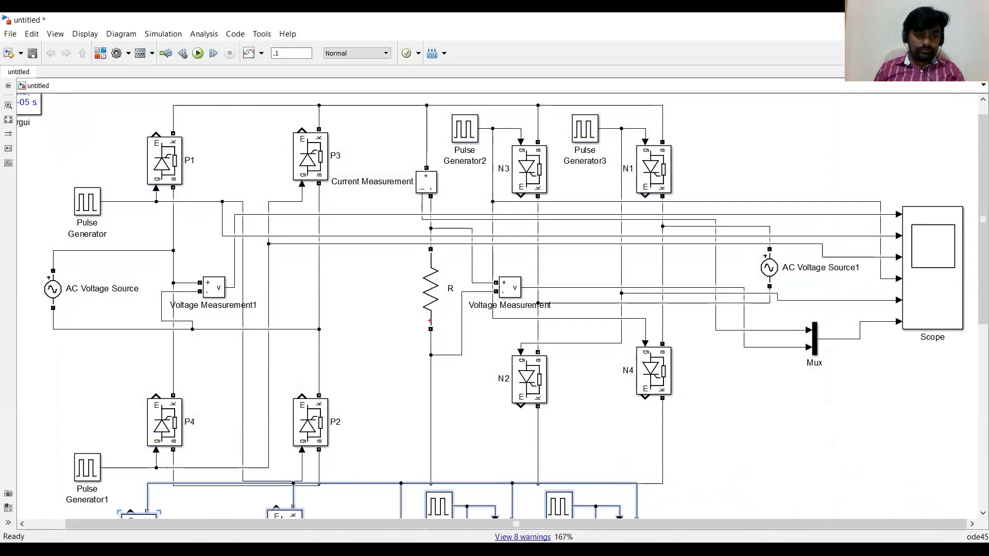
left_click_drag(139, 538, 167, 525)
left_click_drag(979, 283, 974, 454)
mouse_move(665, 206)
left_mouse_down()
mouse_move(657, 239)
mouse_move(665, 218)
left_mouse_up()
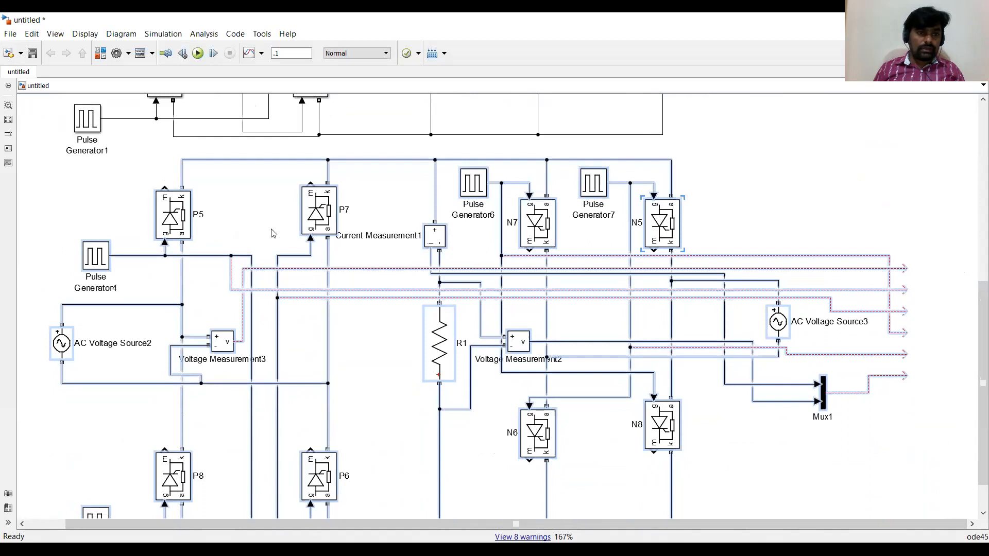
left_click(273, 233)
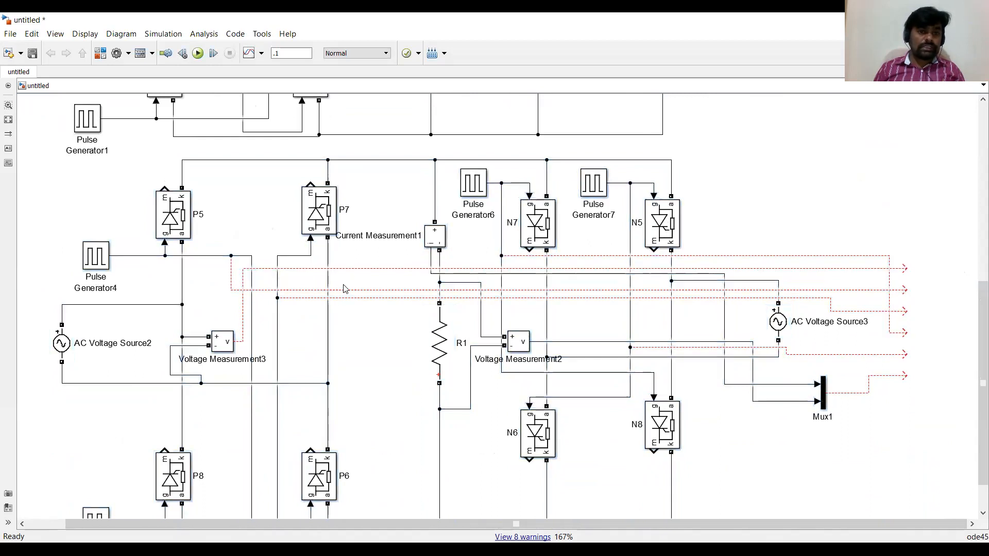
Delete the duplicate circuit's unconnected scope signal lines.
left_click_drag(355, 261, 359, 304)
key("Delete")
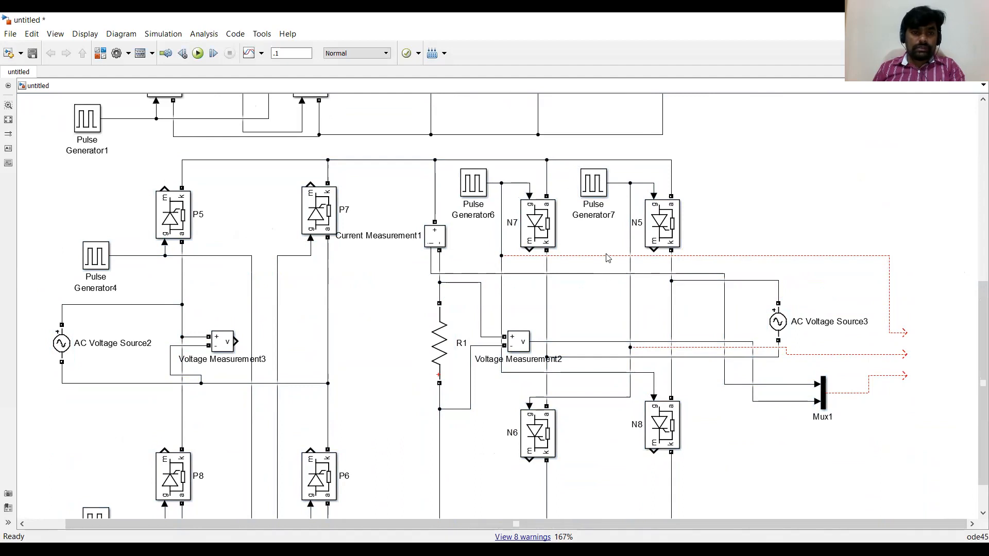
left_click(715, 256)
key("Delete")
left_click(829, 355)
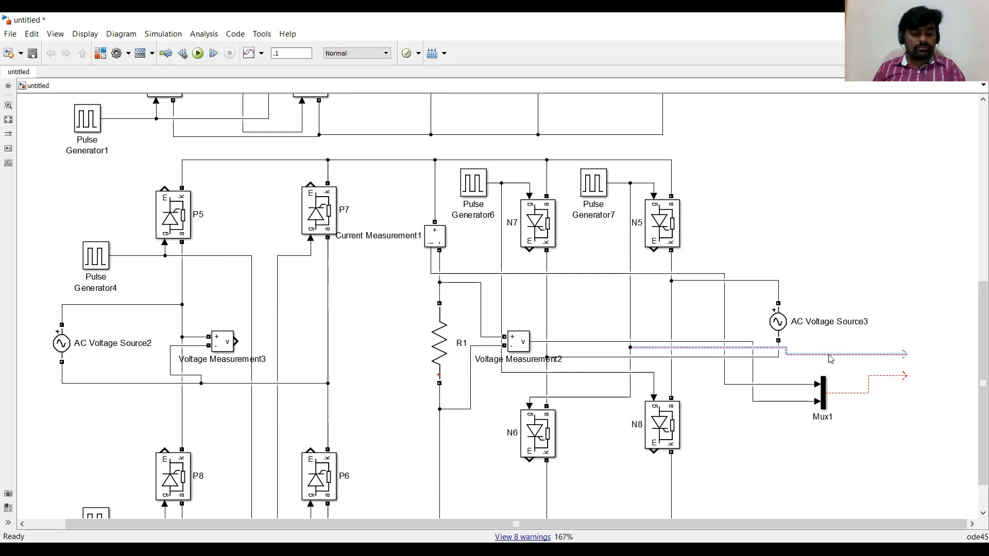
Undo the line deletions and the pasted duplicate circuit.
key("ctrl+z")
key("ctrl+z")
key("ctrl+z")
key("ctrl+z")
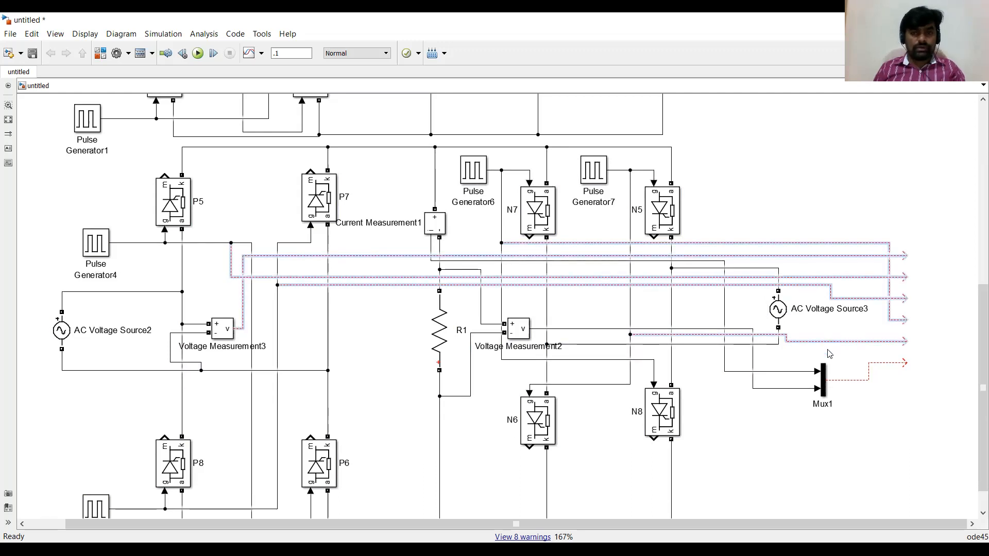
key("ctrl+z")
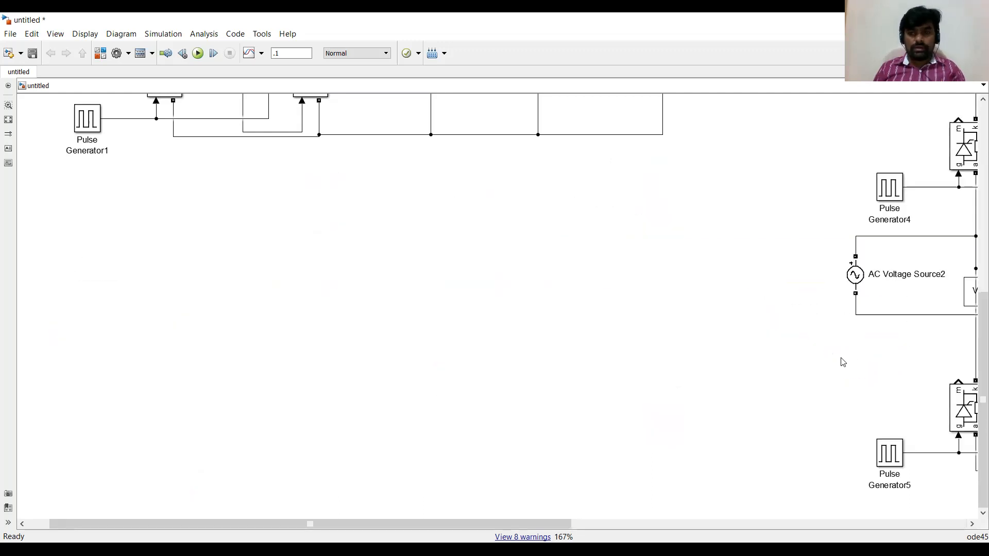
key("ctrl+z")
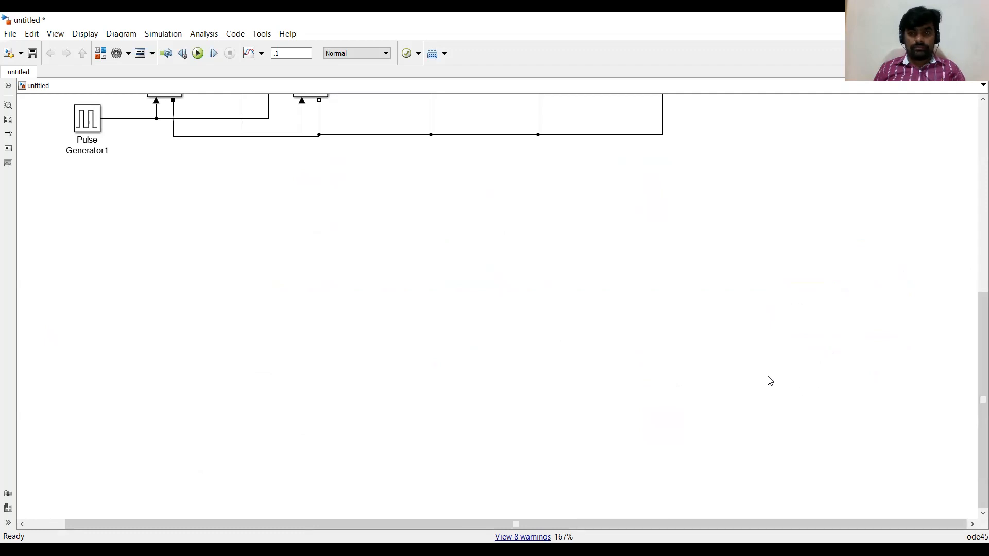
Undo the last two edits and move the duplicate circuit beneath the original one.
key("ctrl+z")
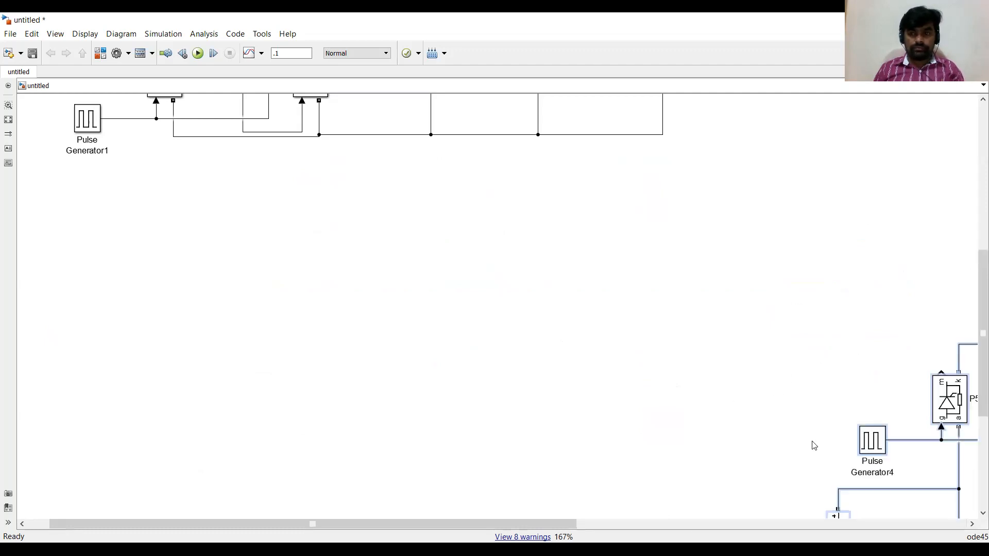
key("ctrl+z")
left_click_drag(186, 358, 75, 294)
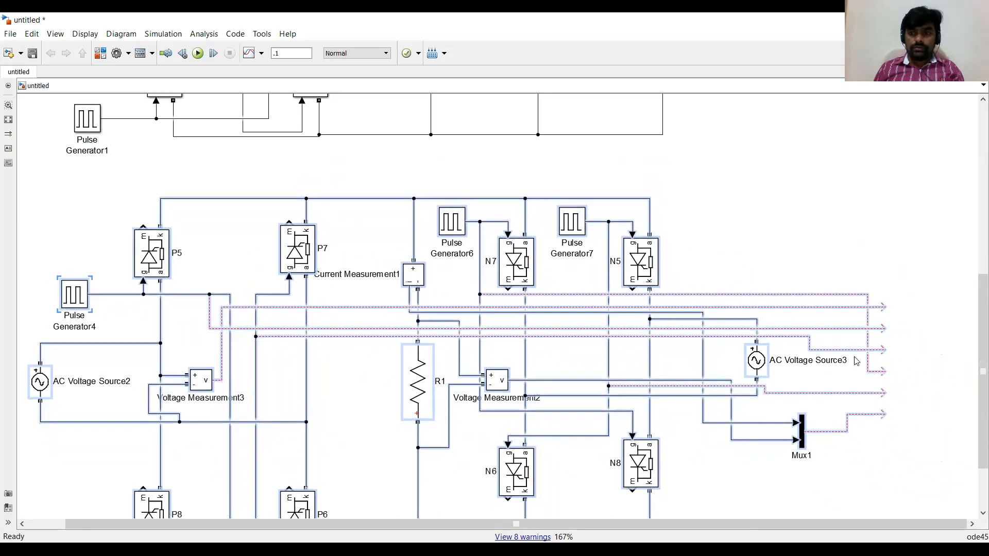
left_click_drag(980, 342, 977, 420)
left_click(859, 317)
left_click(929, 216)
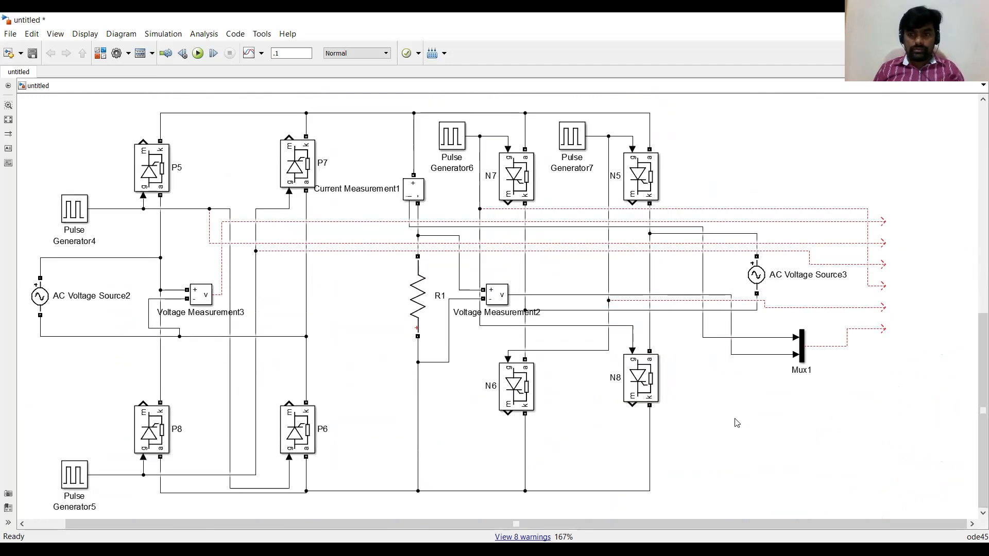
left_click_drag(974, 359, 973, 379)
scroll(944, 257, "up", 10)
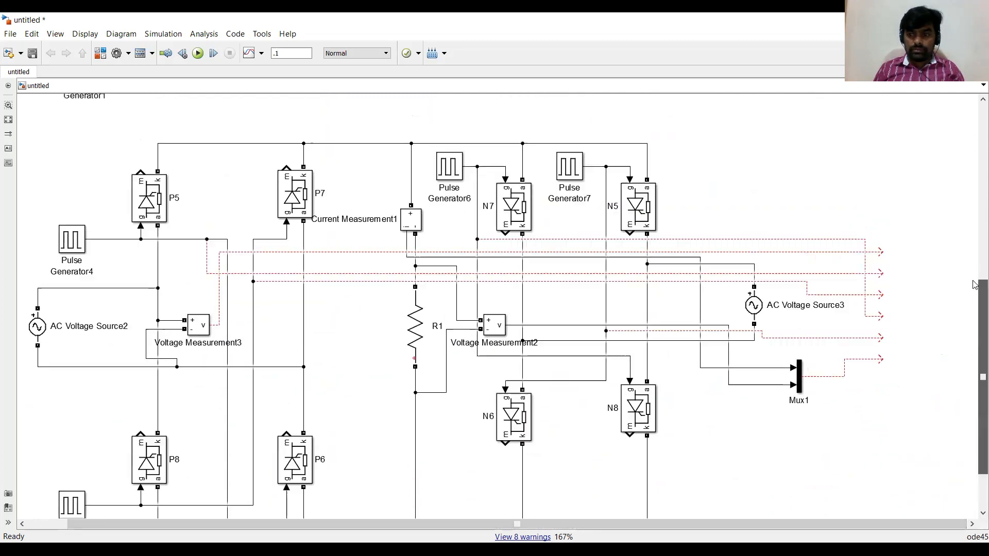
Copy the Scope into the duplicate circuit and connect its dangling signal lines to the new scope's inputs.
left_click_drag(944, 258, 914, 492)
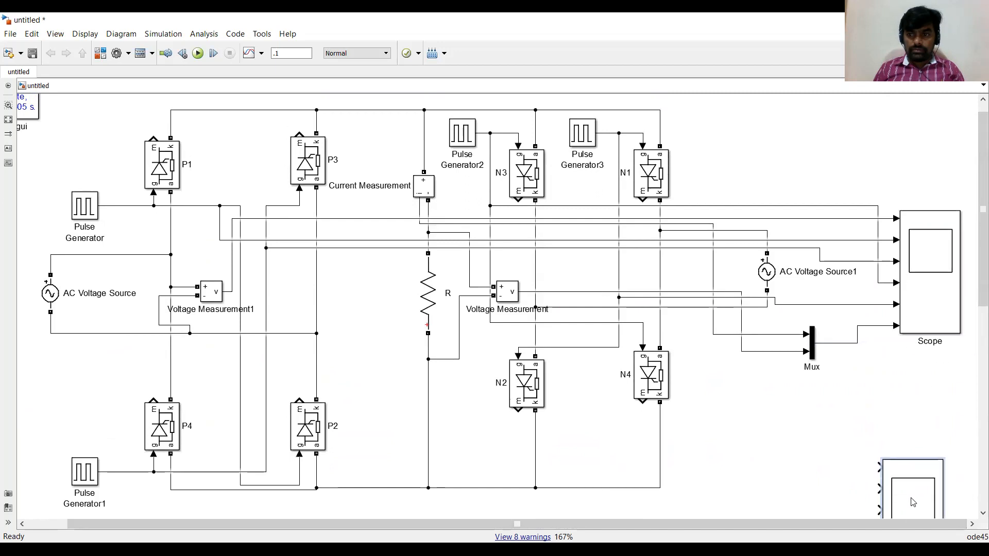
left_click_drag(973, 264, 974, 370)
left_click_drag(913, 309, 929, 446)
left_click_drag(974, 370, 974, 455)
left_click_drag(920, 262, 903, 297)
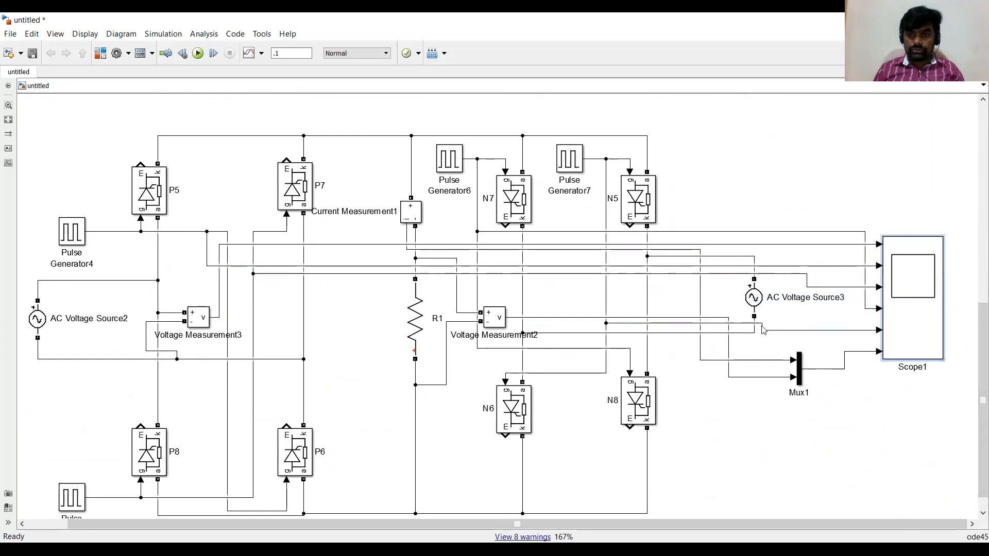
Set Pulse Generator4's phase delay to 0.04*(60)/720.
left_click(74, 237)
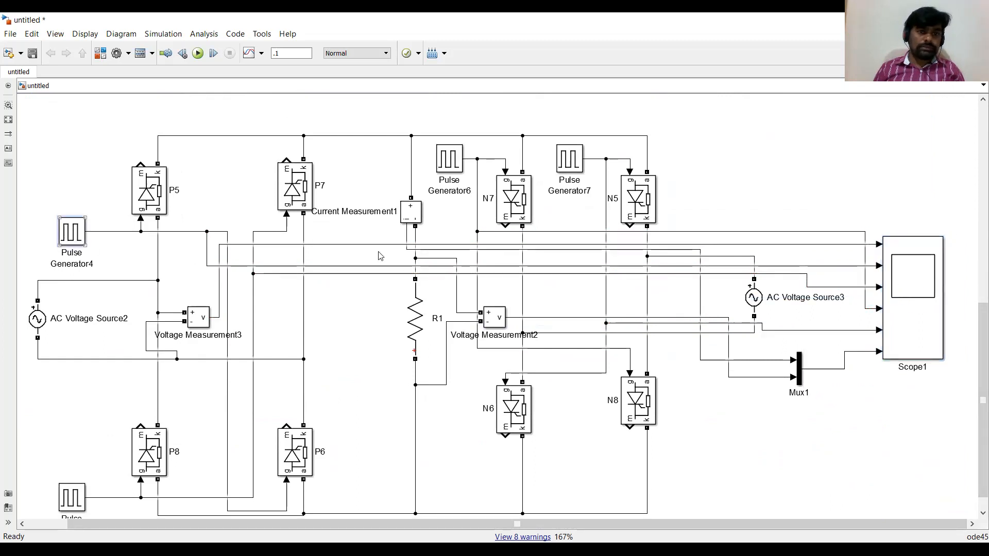
left_click_drag(374, 255, 375, 302)
left_click(127, 367)
left_click(127, 367)
left_click_drag(130, 367, 125, 367)
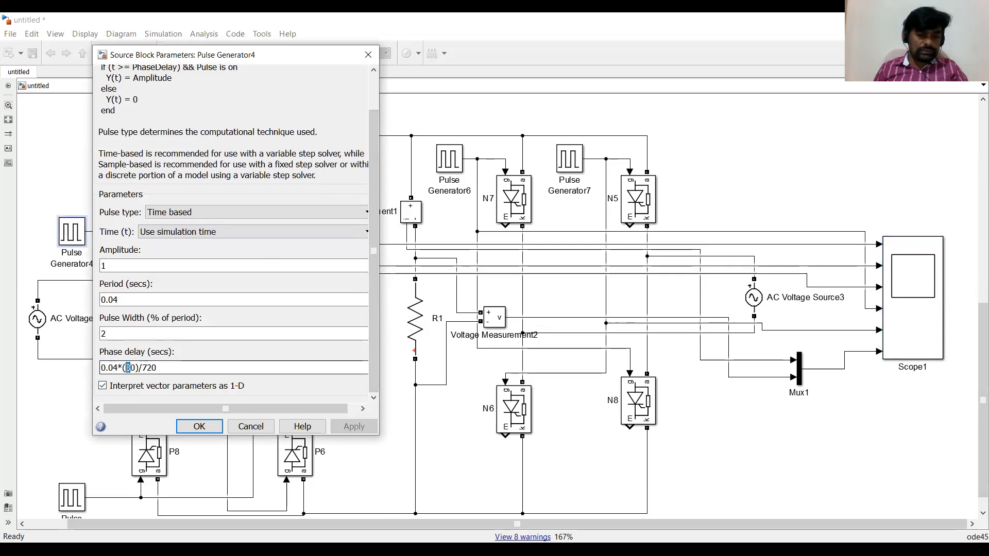
type("6")
left_click(200, 427)
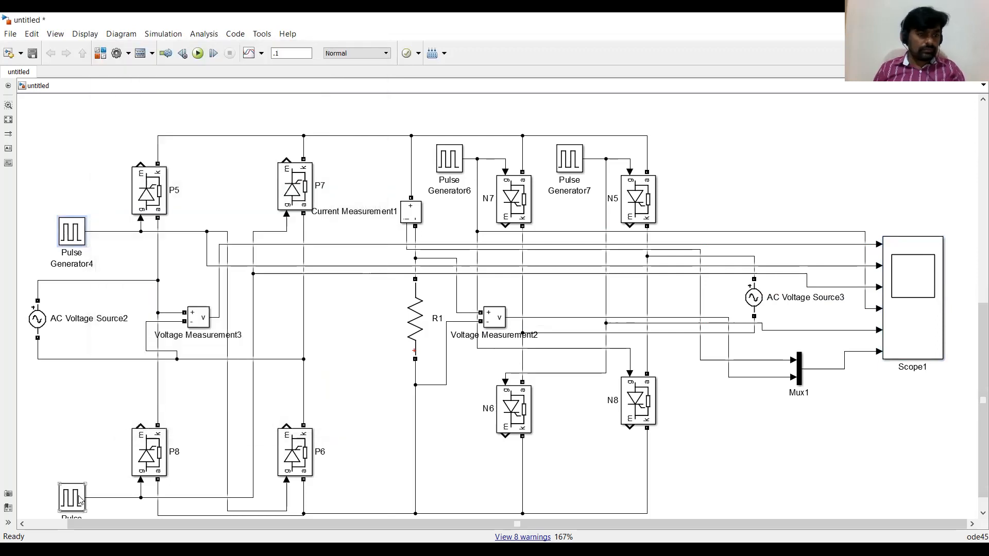
Set Pulse Generator5's phase delay to 0.04*(60+180)/720.
left_click_drag(375, 355, 376, 418)
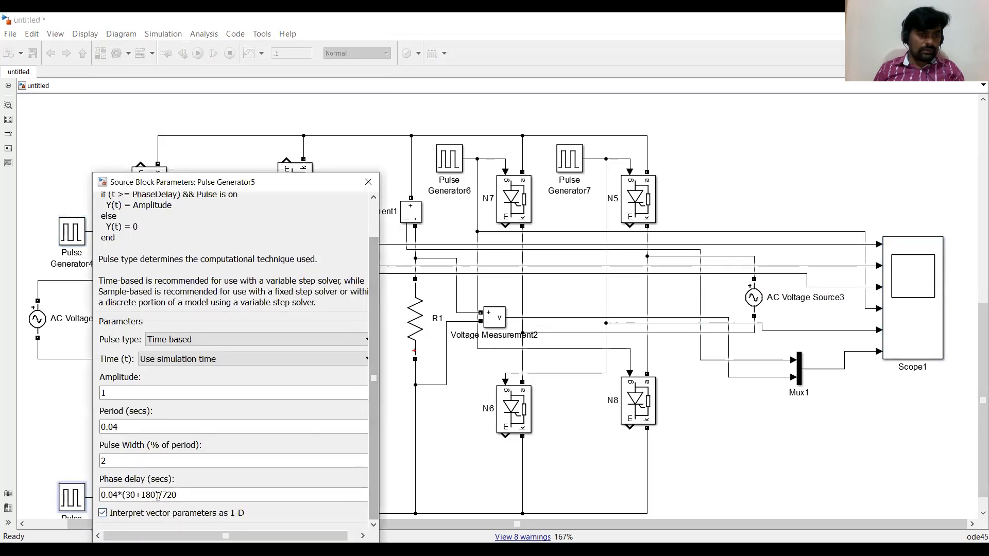
triple_click(130, 489)
left_click(127, 494)
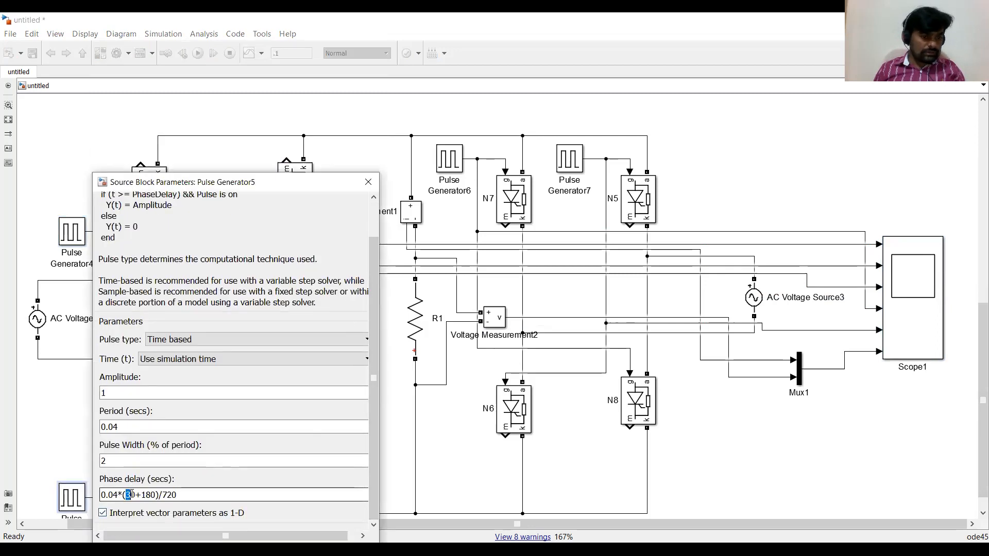
type("6")
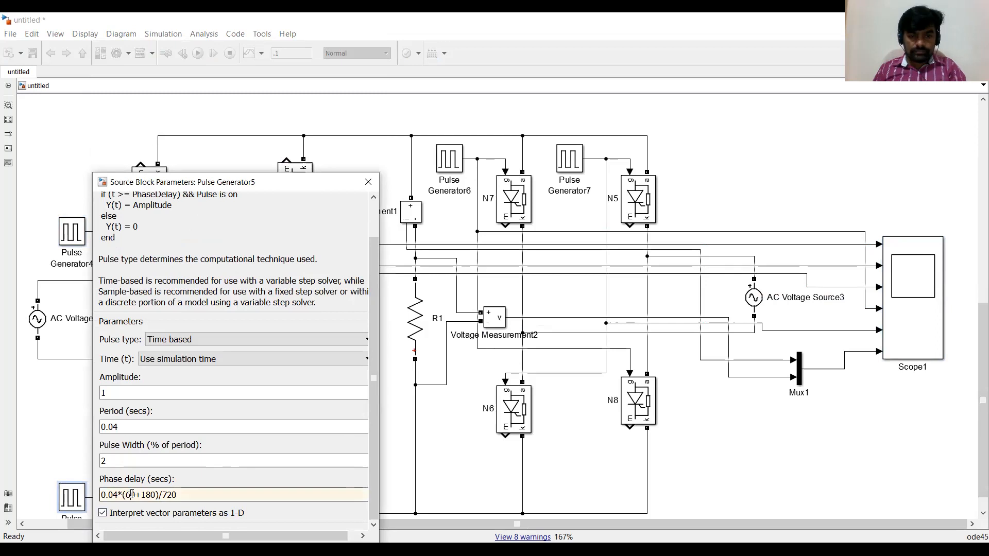
key("Return")
Set Pulse Generator6's phase delay to 0.04*(60+180+180)/720.
left_click(460, 161)
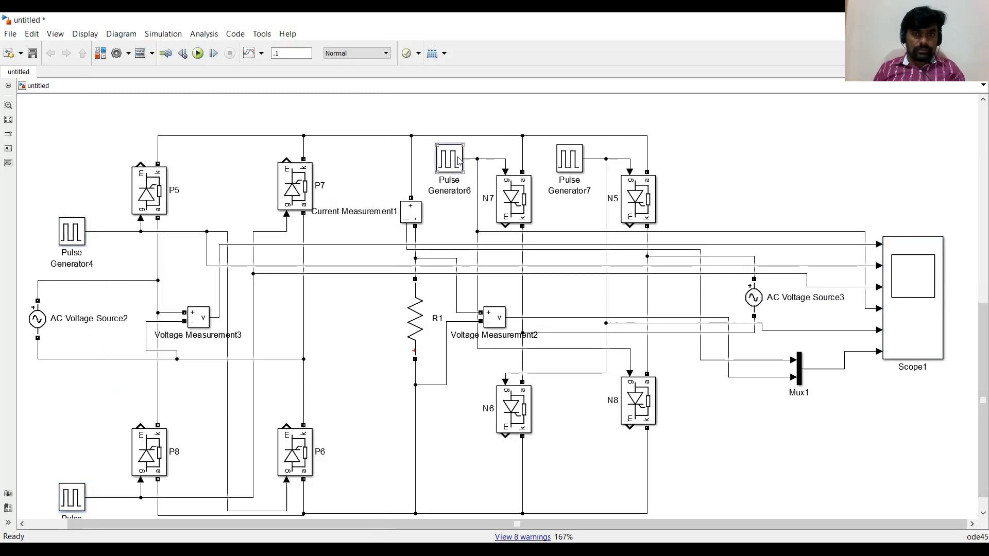
double_click(460, 160)
scroll(508, 309, "down", 2)
triple_click(509, 336)
left_click(508, 336)
left_click_drag(508, 335, 503, 336)
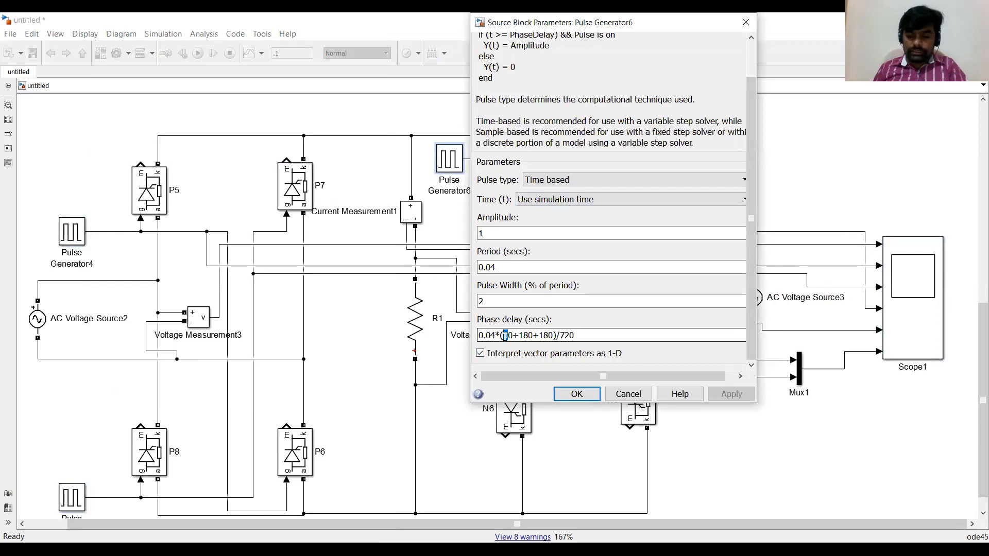
type("6")
key("Return")
Set Pulse Generator7's phase delay to 0.04*(60+180+180+180)/720.
double_click(569, 159)
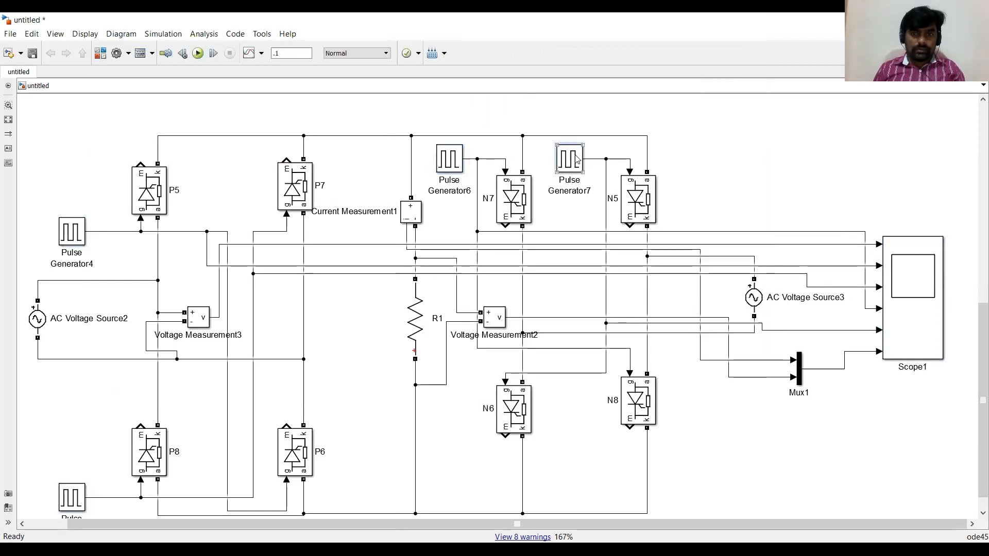
left_click(620, 334)
left_click(627, 335)
type("60+180+180+180)/720")
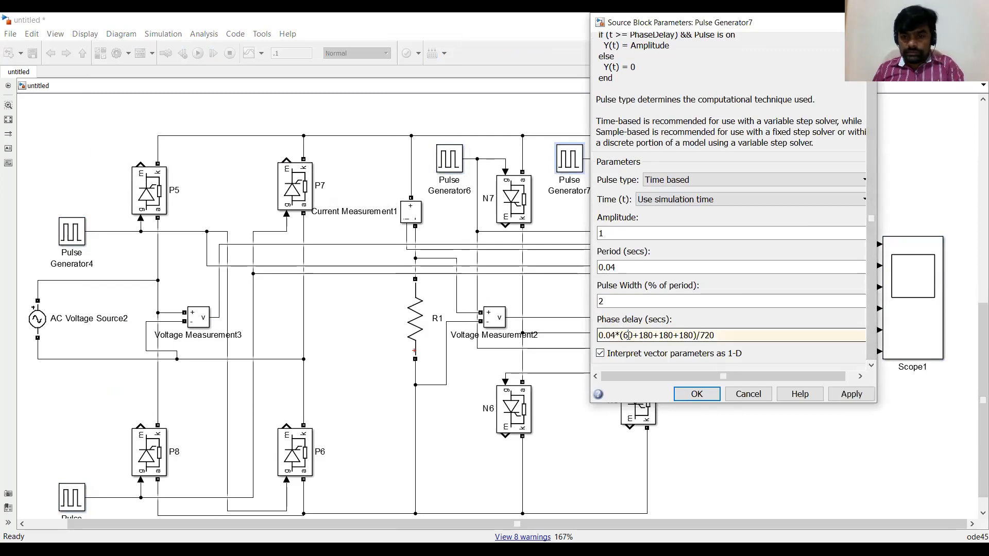
key("Return")
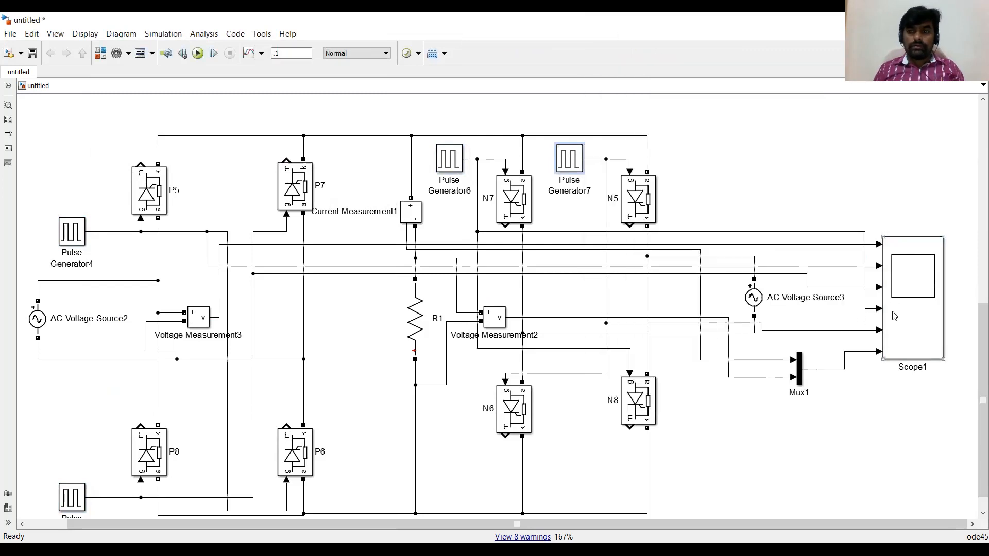
Run the simulation and open Scope1 to check the duplicate circuit's waveforms.
left_click(198, 53)
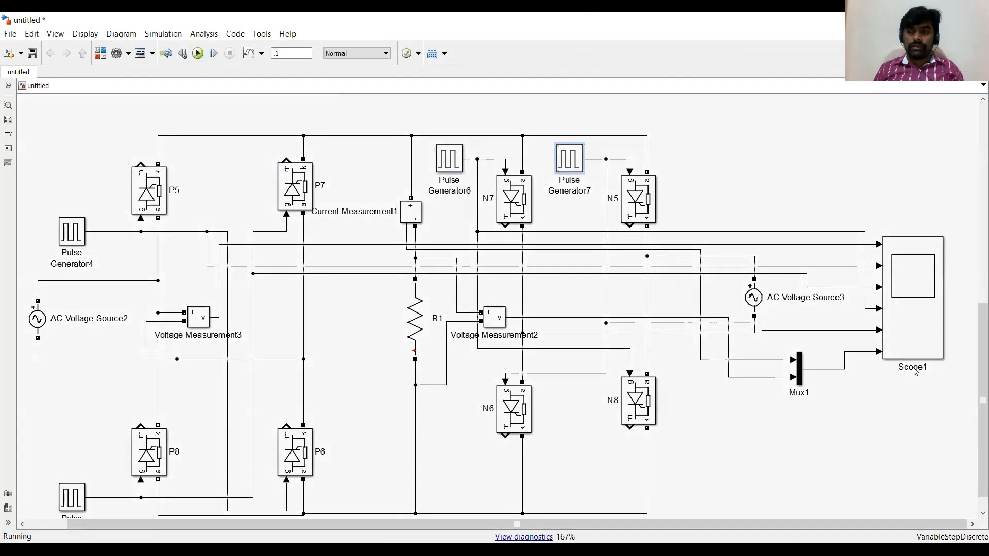
left_click(907, 329)
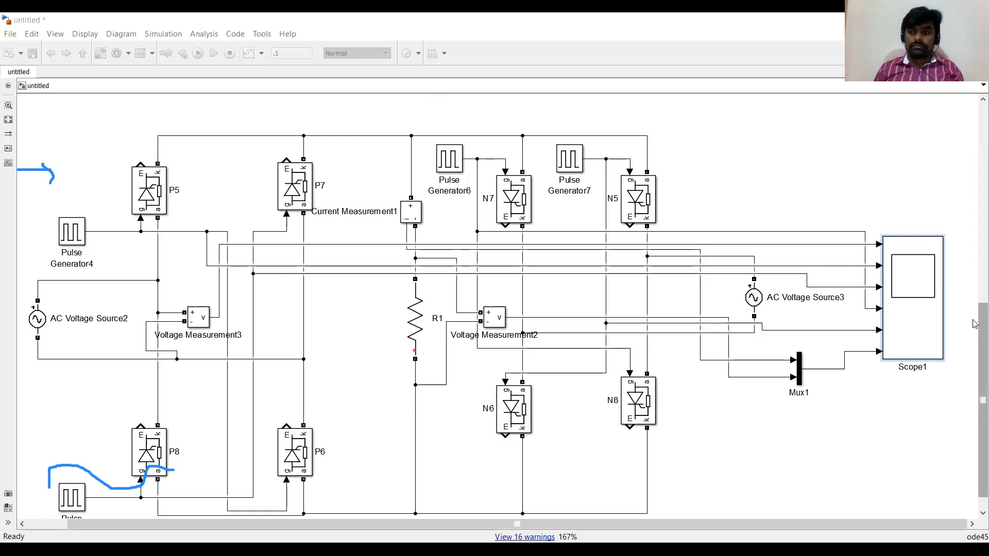
scroll(869, 422, "down", 1)
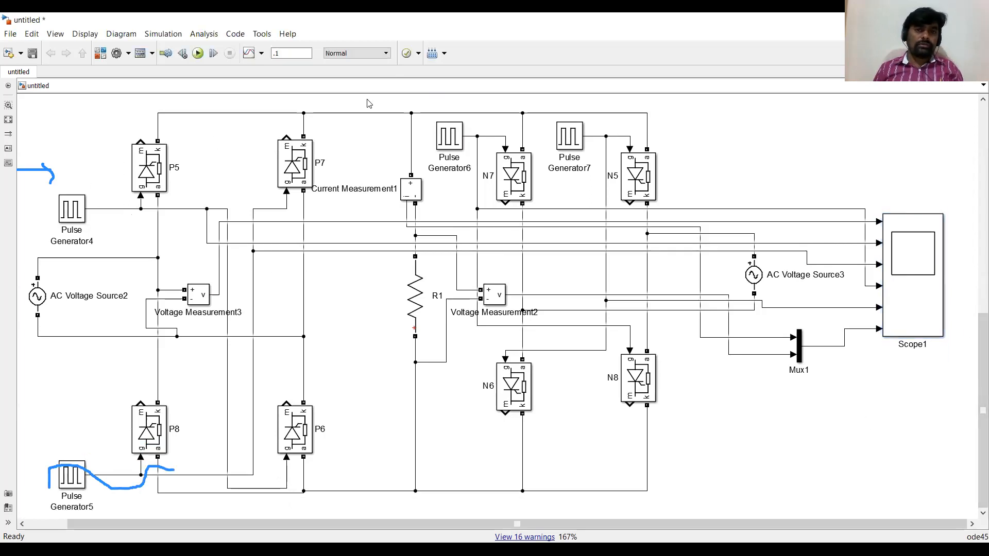
key("ctrl+shift+5")
left_click_drag(118, 481, 72, 477)
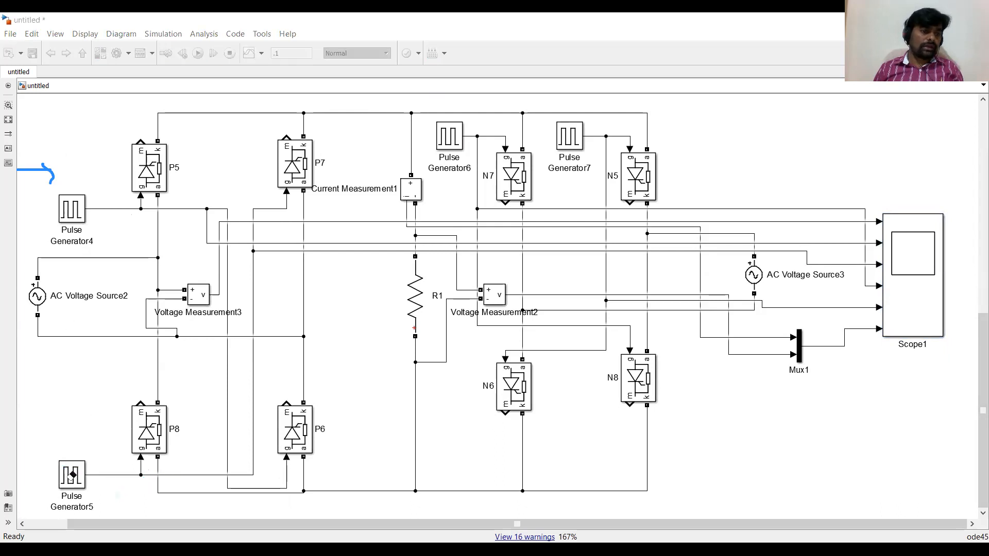
mouse_move(39, 164)
left_mouse_down()
mouse_move(46, 213)
mouse_move(161, 202)
left_mouse_up()
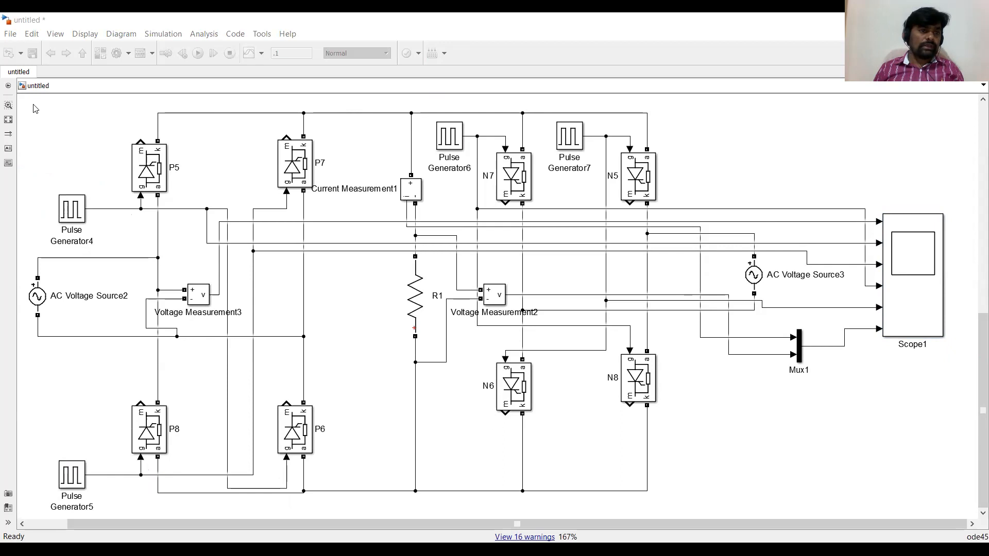
Paste a third copy of the complete circuit with its scope beneath the second one.
left_click_drag(35, 108, 964, 509)
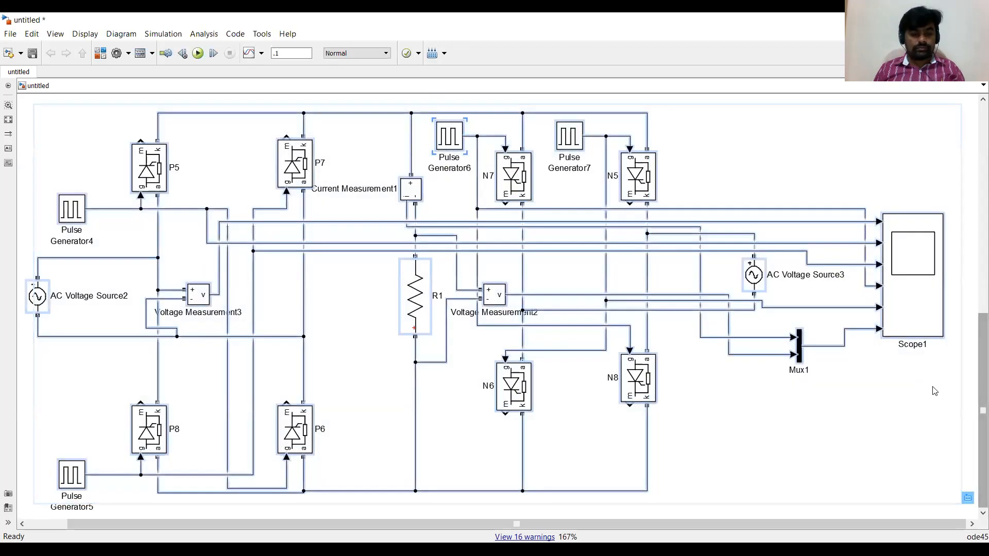
left_click(809, 442)
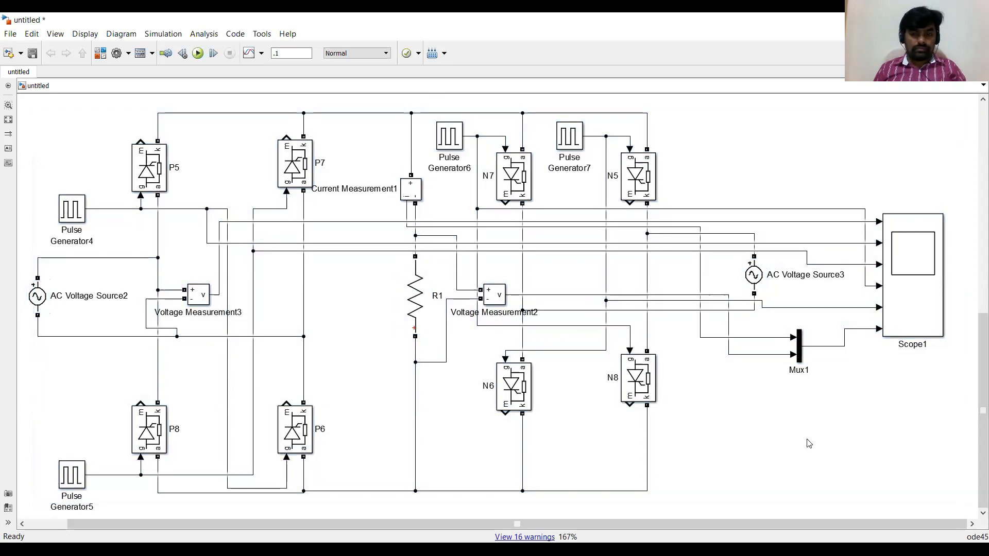
key("ctrl+v")
scroll(770, 417, "down", 5)
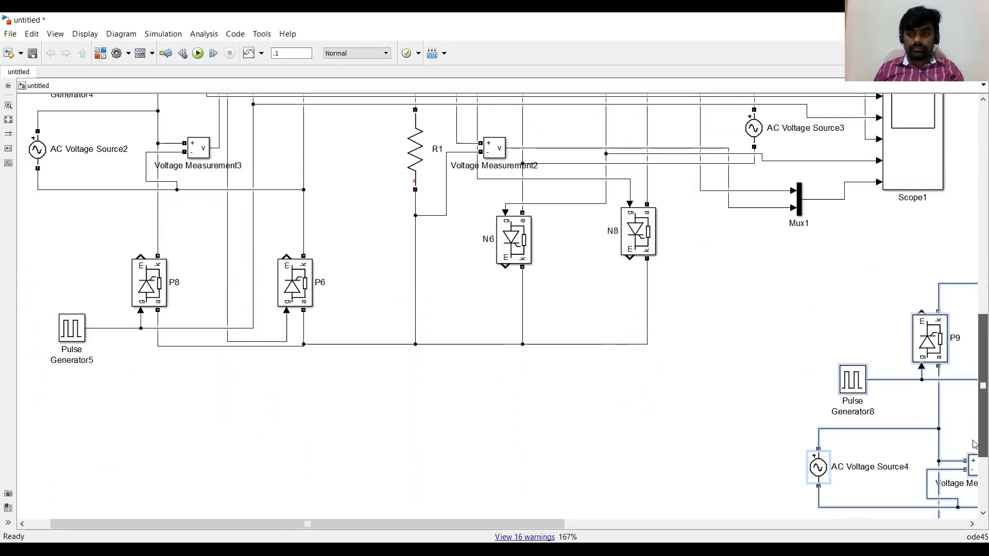
left_click_drag(702, 318, 128, 389)
scroll(128, 389, "right", 5)
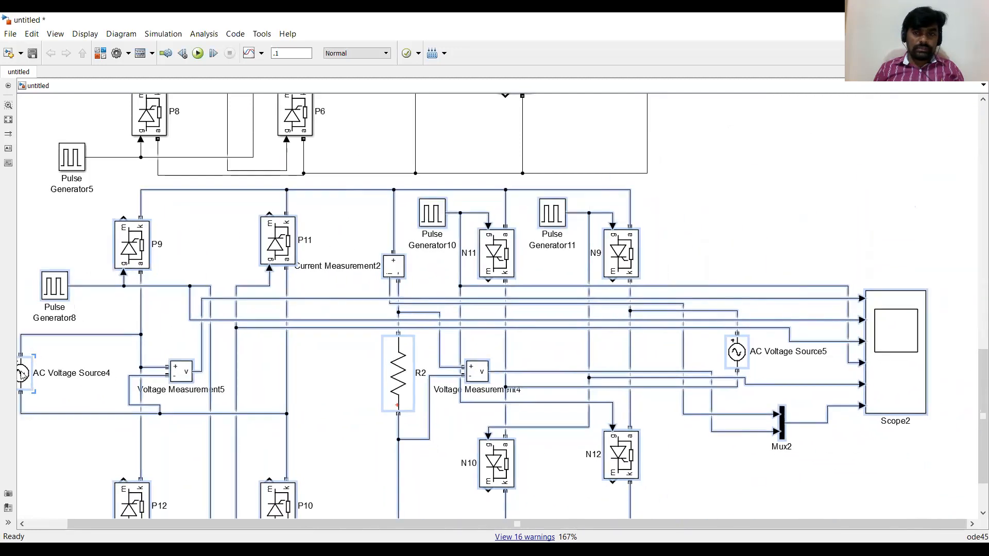
Open Pulse Generator8's parameters, select the angle in its phase delay, and close the dialog.
left_click(50, 294)
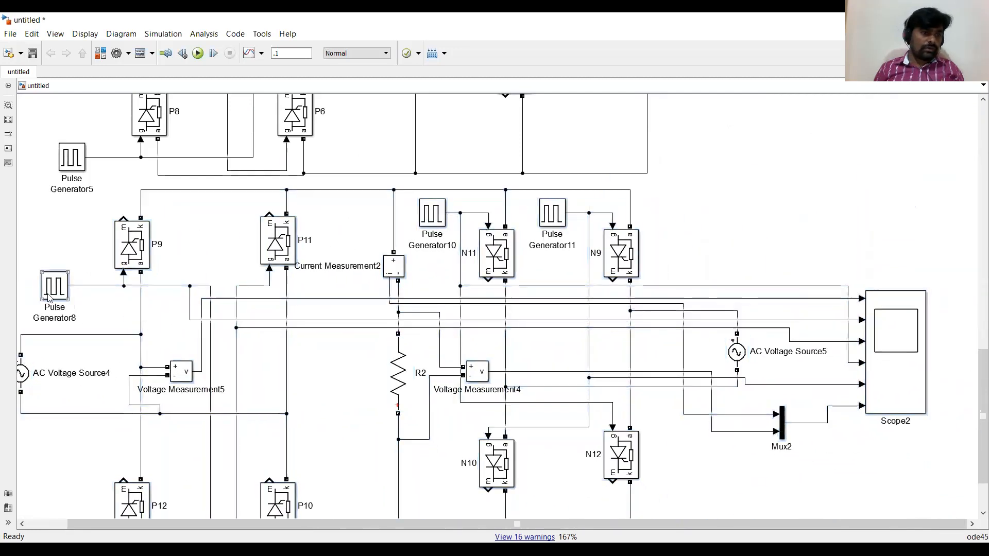
double_click(54, 285)
scroll(216, 309, "down", 2)
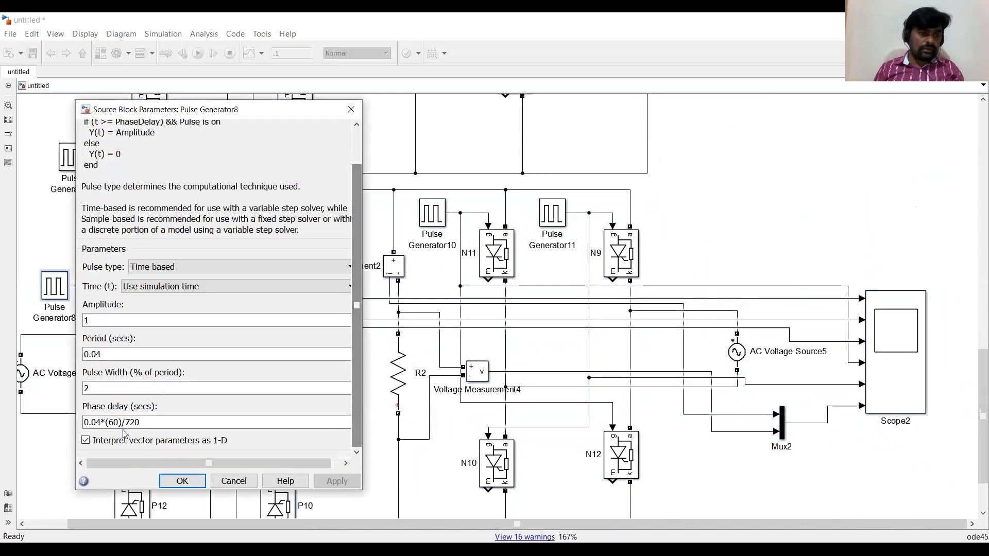
double_click(113, 423)
left_click(110, 422)
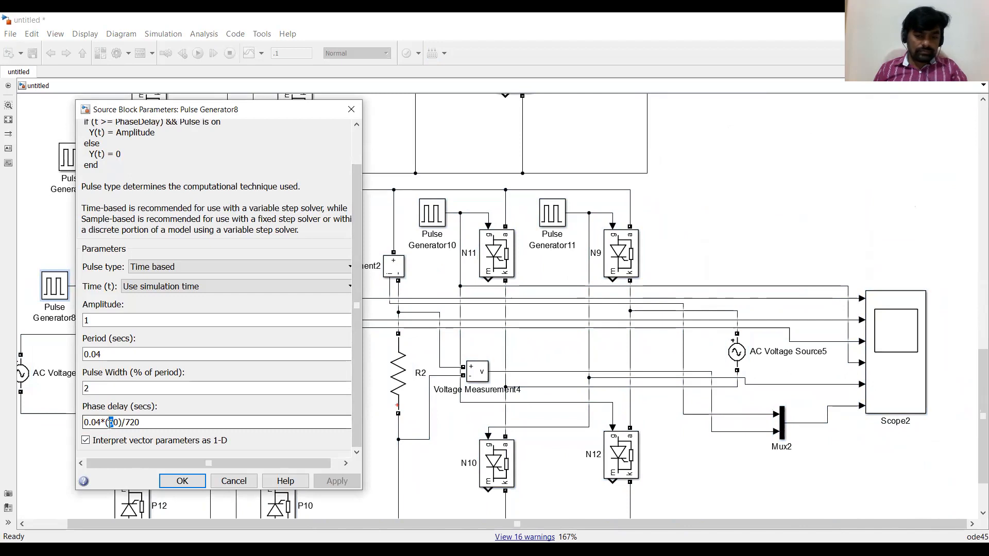
left_click(180, 480)
Set Pulse Generator10's phase delay to 0.04*(90+180+180)/720.
double_click(431, 217)
scroll(479, 350, "down", 4)
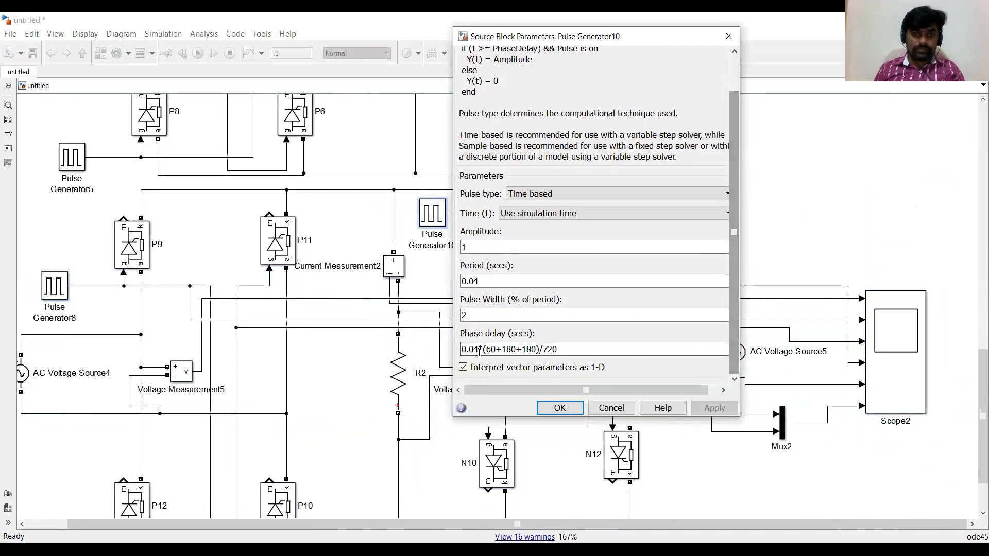
left_click(479, 351)
left_click_drag(485, 350, 489, 350)
type("9")
key("Return")
Set Pulse Generator11's phase delay to 0.04*(90+180+180+180)/720.
left_click(560, 208)
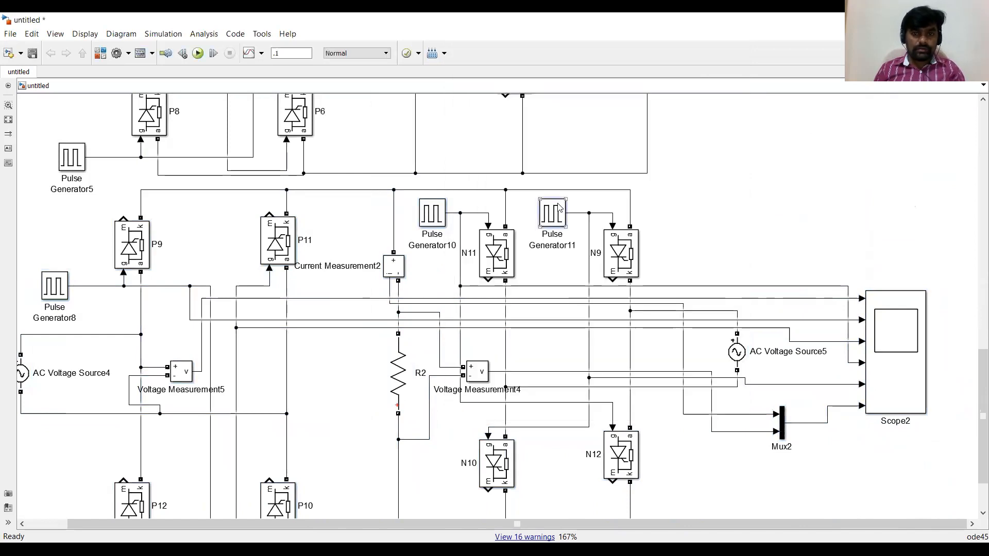
double_click(560, 207)
scroll(644, 309, "down", 2)
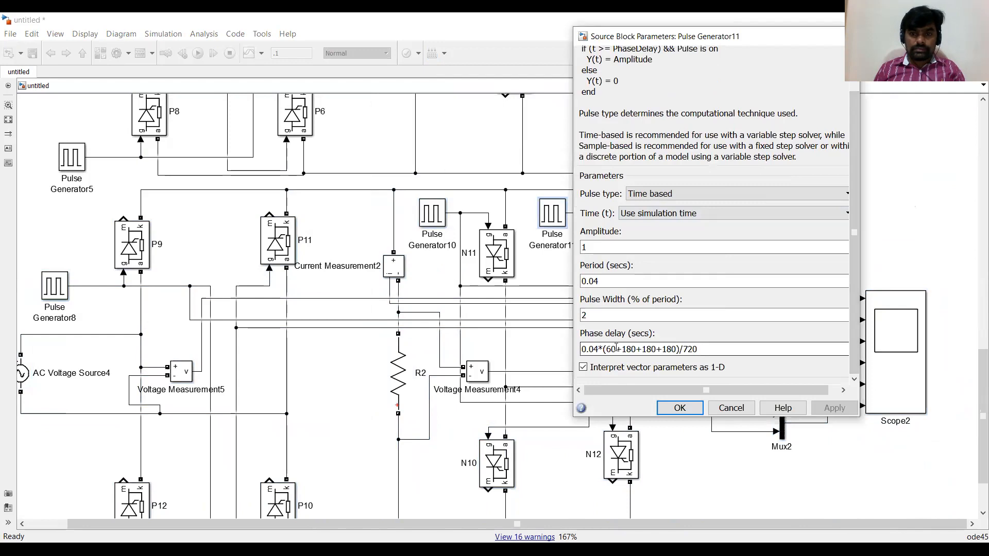
left_click_drag(611, 349, 608, 349)
type("9")
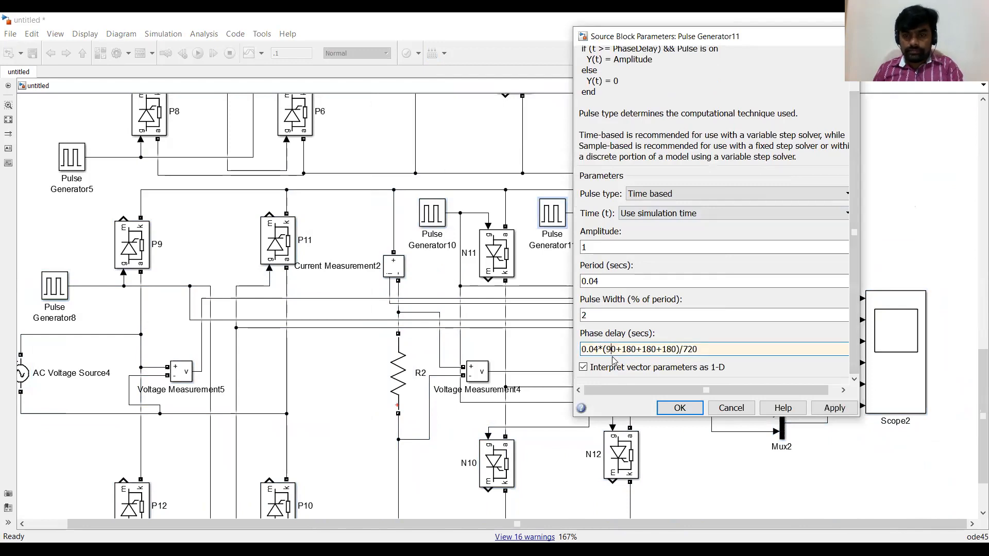
key("Return")
Set Pulse Generator9's phase delay to 0.04*(90+180)/720.
scroll(969, 391, "down", 3)
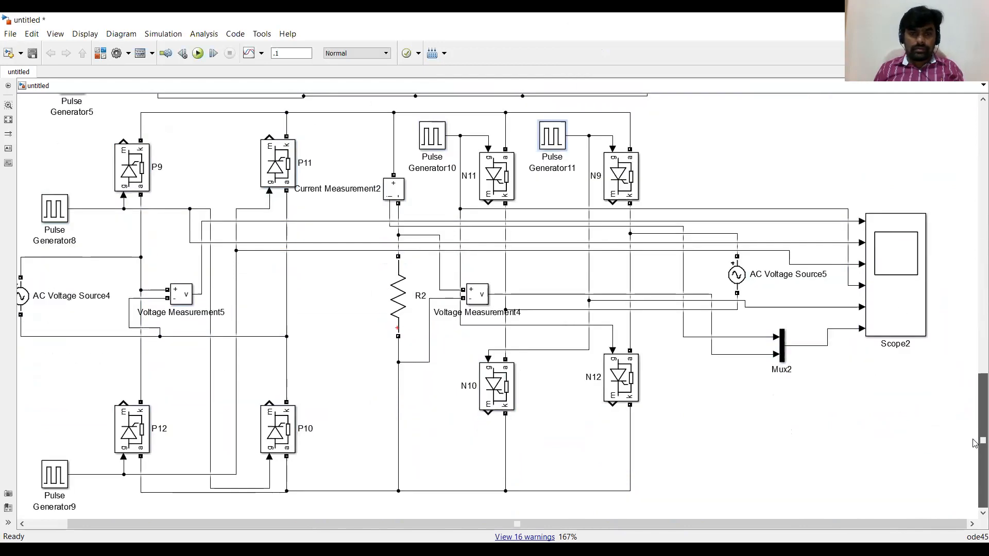
double_click(65, 480)
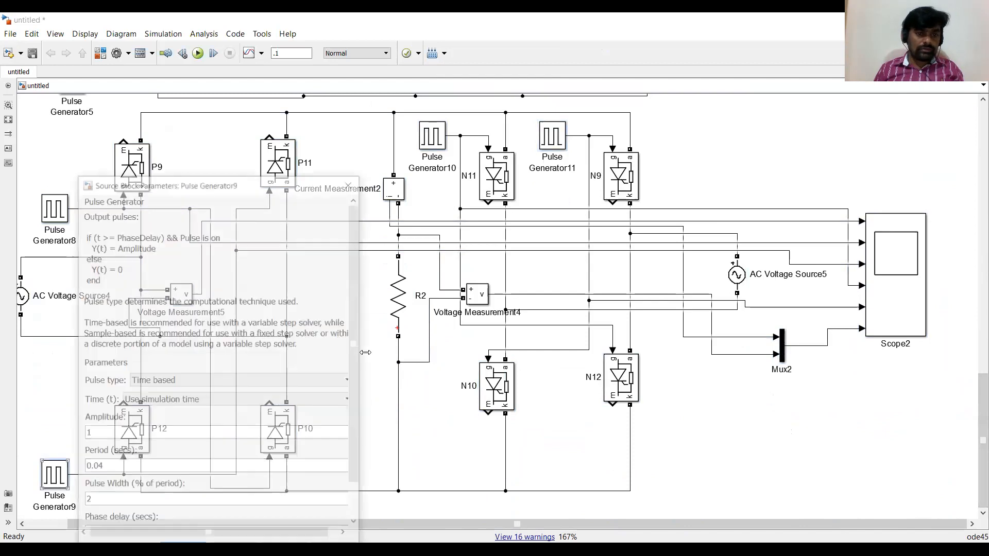
scroll(359, 437, "down", 2)
left_click_drag(360, 437, 360, 451)
left_click_drag(117, 497, 84, 498)
left_click(114, 499)
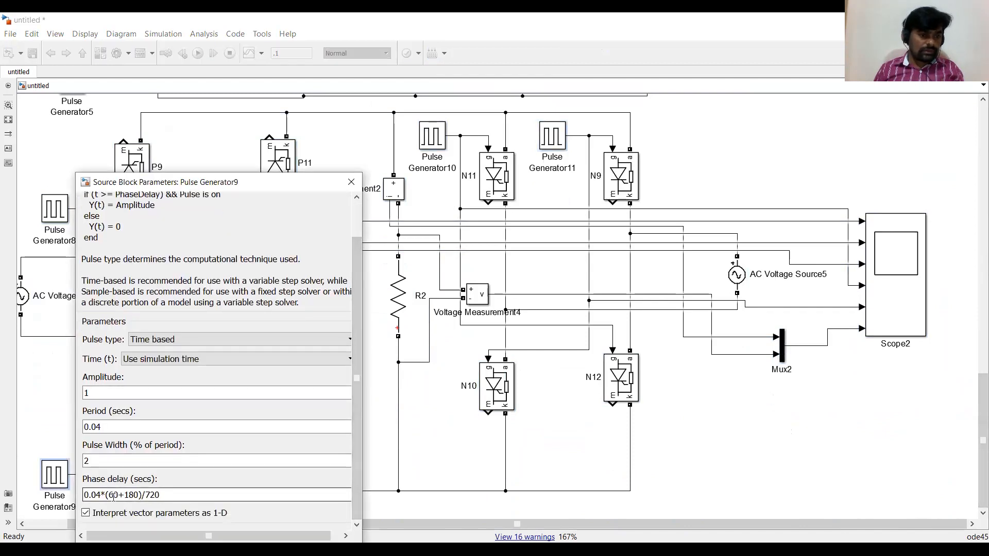
key("BackSpace")
type("9")
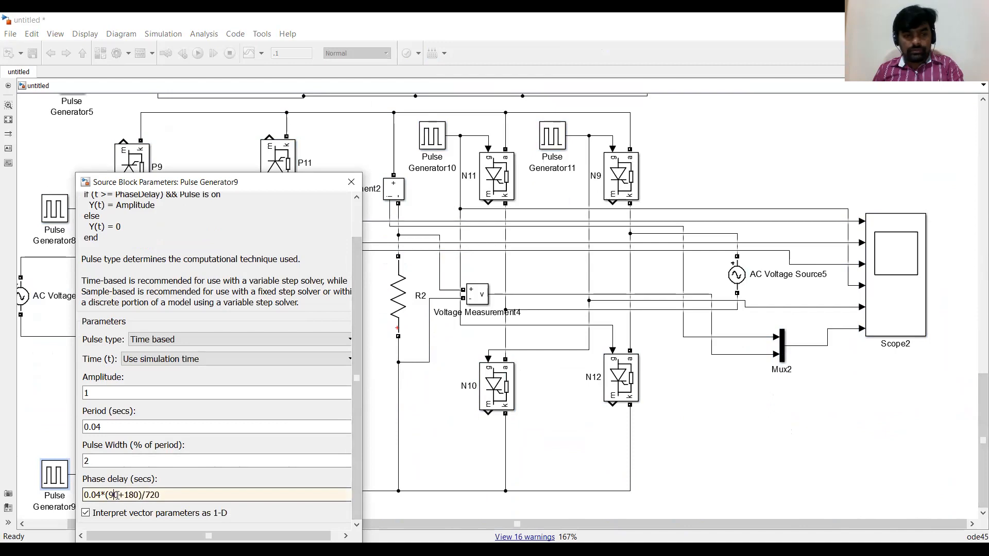
key("Return")
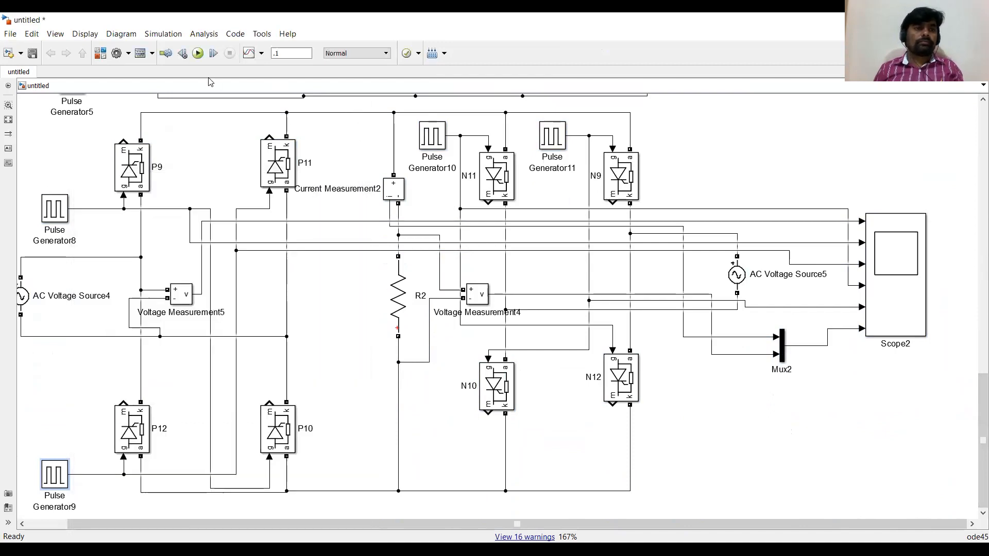
Run the simulation and switch to the Scope2 window.
left_click(199, 54)
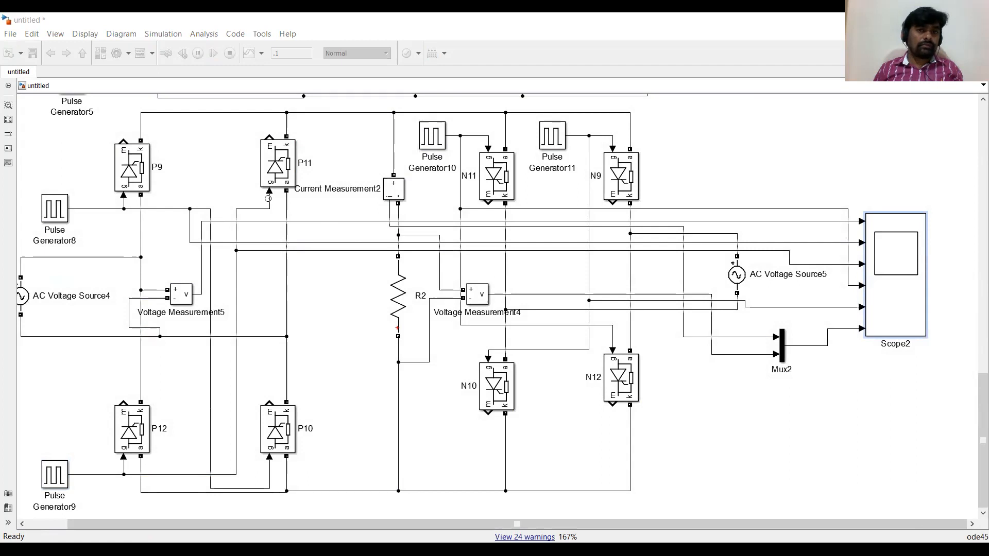
mouse_move(70, 476)
left_mouse_down()
mouse_move(106, 488)
mouse_move(251, 483)
mouse_move(261, 510)
mouse_move(302, 491)
mouse_move(446, 491)
left_mouse_up()
left_click_drag(43, 164, 50, 183)
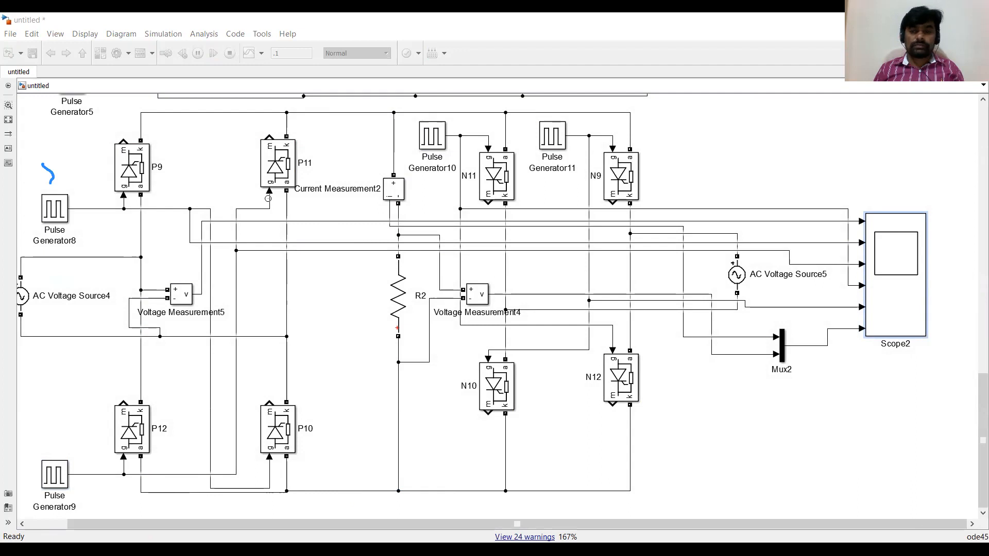
key("alt+Tab")
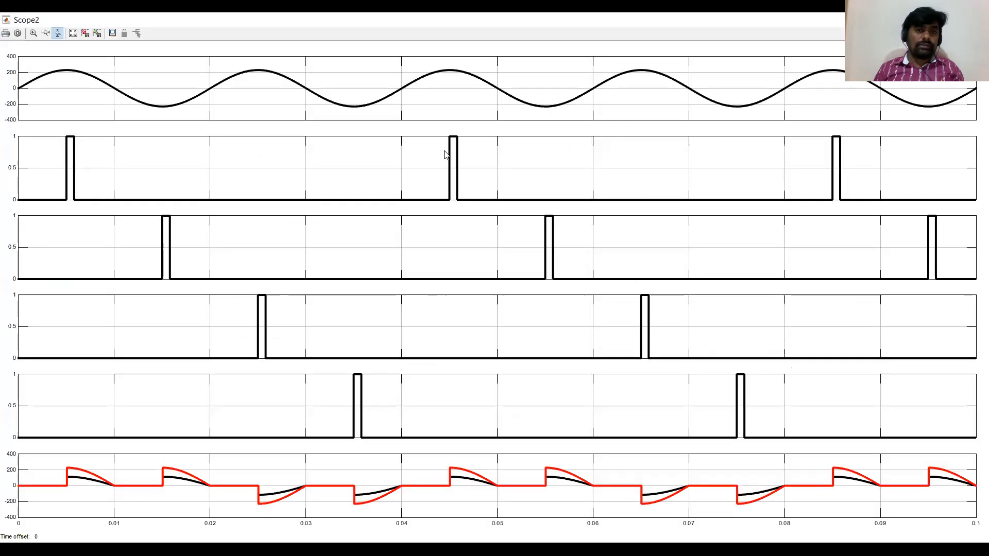
Examine Scope2's supply voltage, firing pulse and output voltage waveforms.
left_click(21, 477)
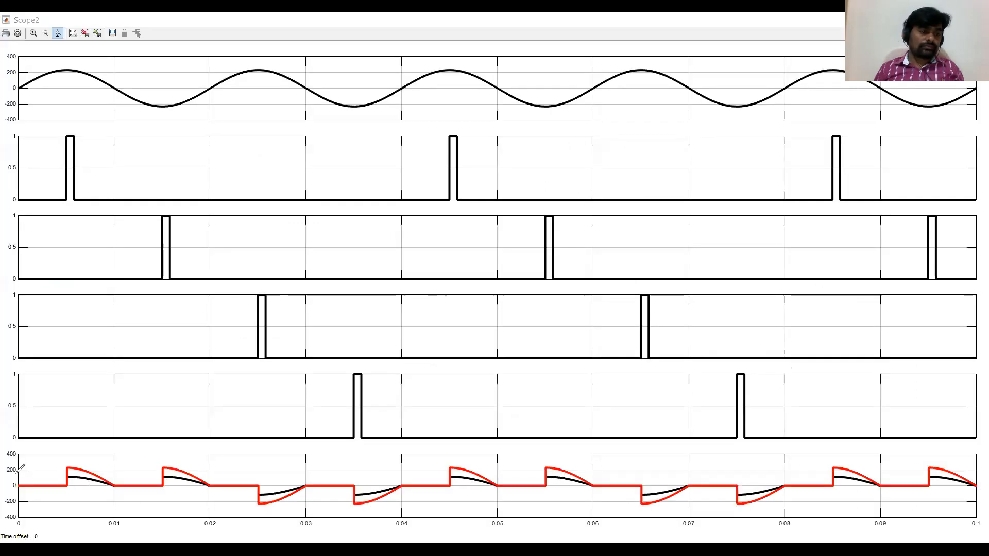
mouse_move(14, 473)
left_mouse_down()
mouse_move(66, 472)
mouse_move(55, 481)
left_mouse_up()
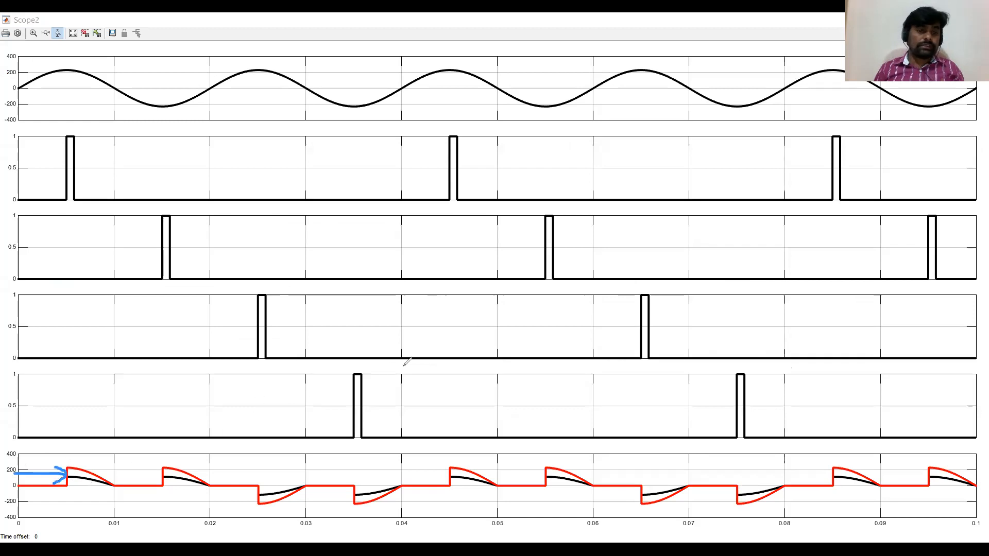
mouse_move(392, 325)
left_mouse_down()
mouse_move(442, 322)
mouse_move(431, 333)
mouse_move(465, 308)
mouse_move(453, 309)
left_mouse_up()
mouse_move(437, 385)
left_mouse_down()
mouse_move(443, 397)
mouse_move(488, 382)
mouse_move(477, 390)
left_mouse_up()
left_click_drag(480, 371, 499, 355)
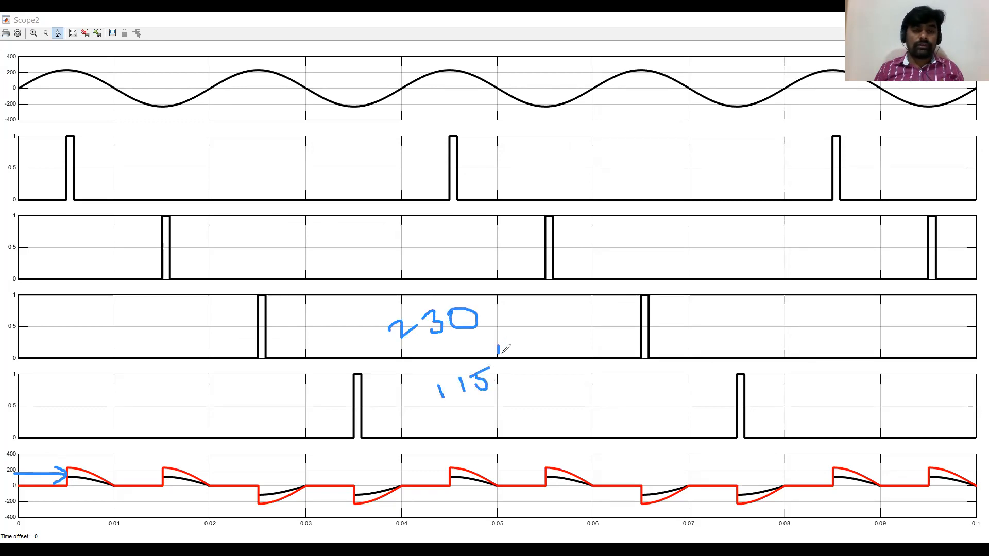
mouse_move(452, 410)
left_mouse_down()
mouse_move(504, 394)
mouse_move(449, 413)
left_mouse_up()
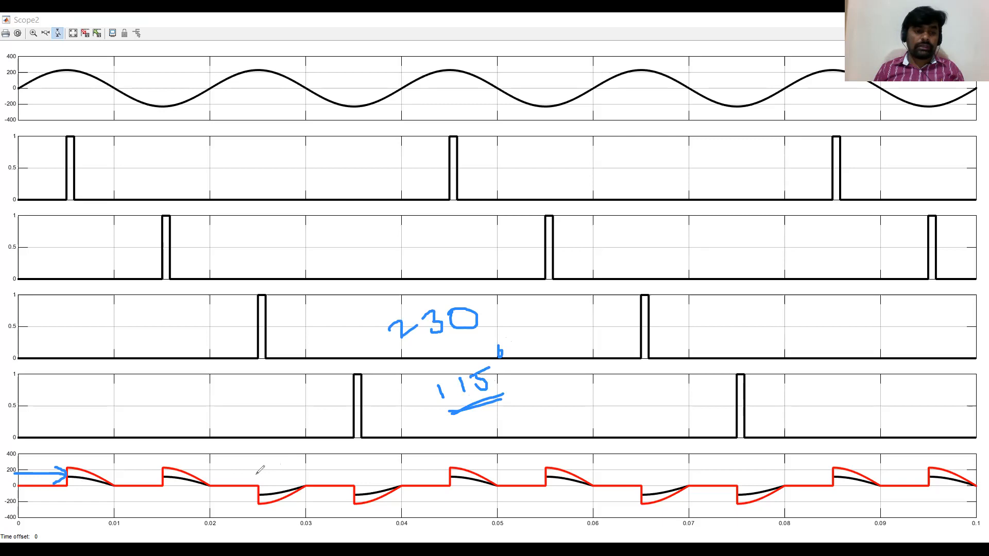
mouse_move(382, 415)
left_mouse_down()
mouse_move(405, 406)
mouse_move(422, 416)
left_mouse_up()
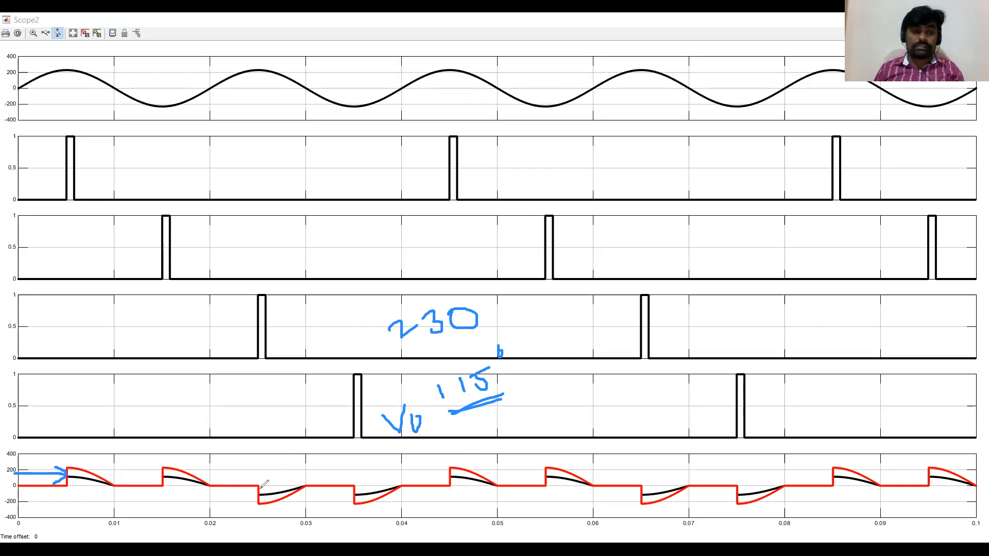
mouse_move(20, 86)
left_mouse_down()
mouse_move(82, 66)
mouse_move(135, 98)
mouse_move(214, 83)
mouse_move(231, 92)
mouse_move(198, 133)
left_mouse_up()
mouse_move(106, 512)
left_mouse_down()
mouse_move(219, 510)
mouse_move(210, 519)
left_mouse_up()
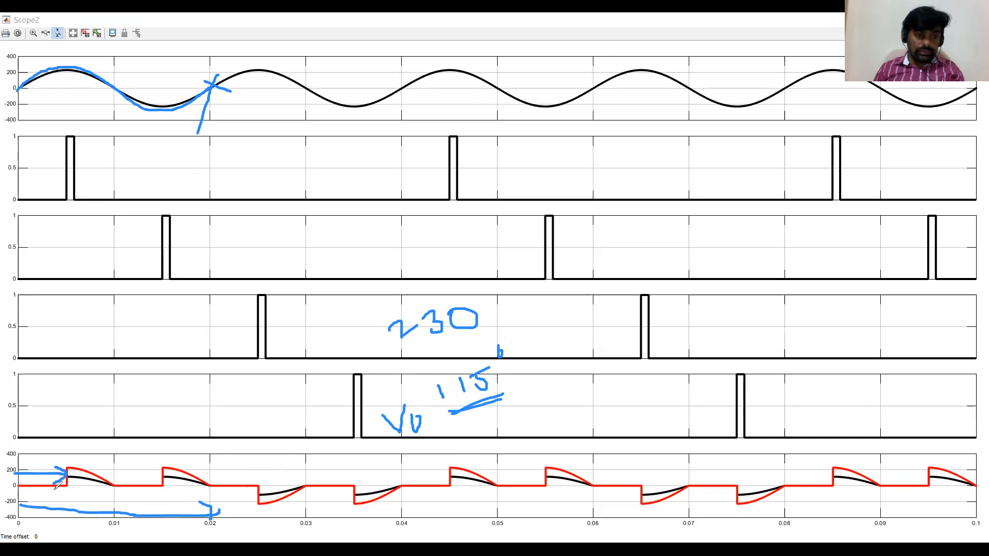
mouse_move(21, 485)
left_mouse_down()
mouse_move(124, 456)
mouse_move(219, 487)
mouse_move(186, 467)
mouse_move(64, 465)
left_mouse_up()
mouse_move(216, 486)
left_mouse_down()
mouse_move(332, 517)
mouse_move(404, 485)
mouse_move(330, 519)
mouse_move(281, 515)
mouse_move(217, 484)
left_mouse_up()
left_click_drag(403, 466, 411, 527)
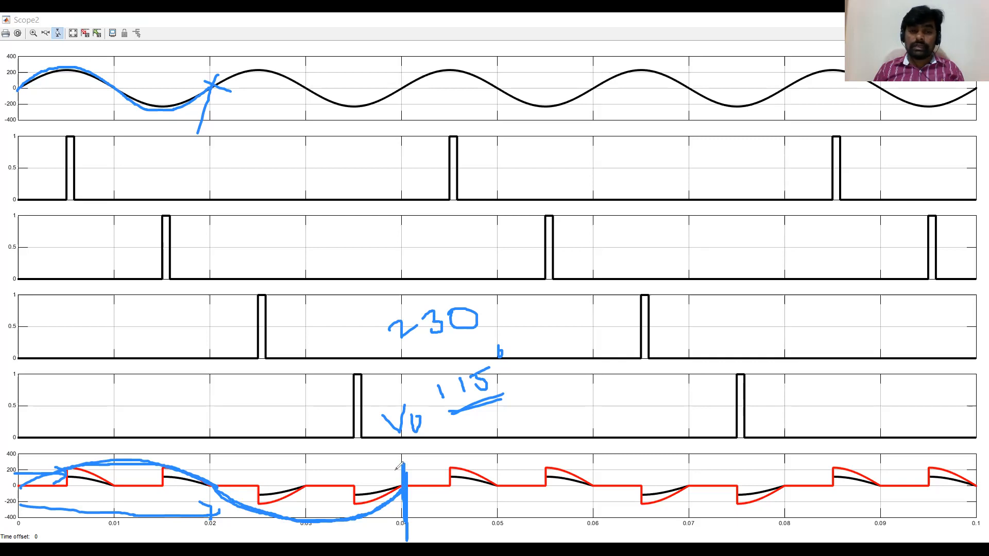
mouse_move(530, 418)
left_mouse_down()
mouse_move(543, 428)
mouse_move(529, 418)
left_mouse_up()
mouse_move(508, 434)
left_mouse_down()
mouse_move(529, 428)
mouse_move(539, 401)
mouse_move(554, 425)
mouse_move(566, 422)
left_mouse_up()
left_click_drag(545, 414, 556, 411)
mouse_move(569, 408)
left_mouse_down()
mouse_move(583, 417)
mouse_move(595, 395)
left_mouse_up()
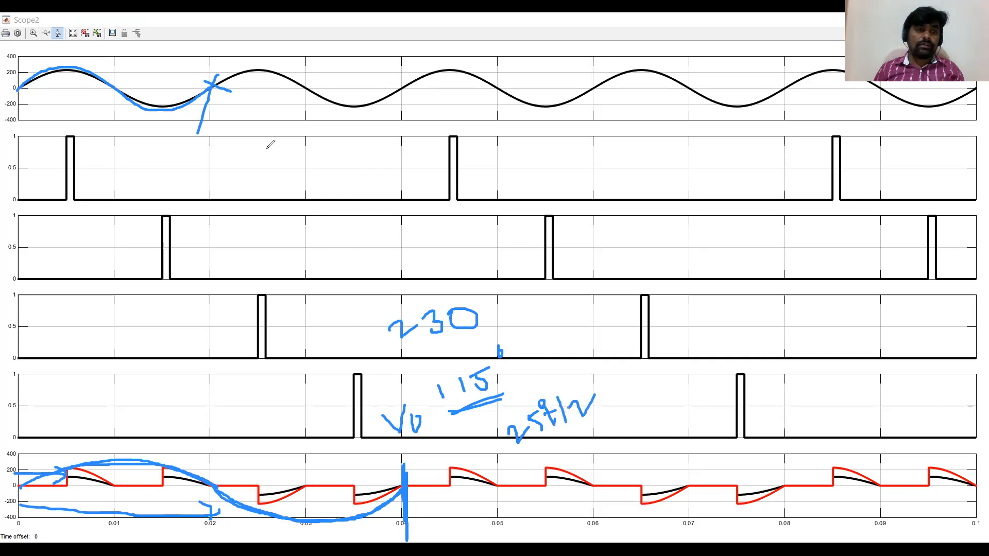
mouse_move(236, 121)
left_mouse_down()
mouse_move(246, 139)
mouse_move(246, 117)
mouse_move(275, 118)
mouse_move(258, 114)
mouse_move(526, 242)
mouse_move(546, 381)
mouse_move(567, 353)
left_mouse_up()
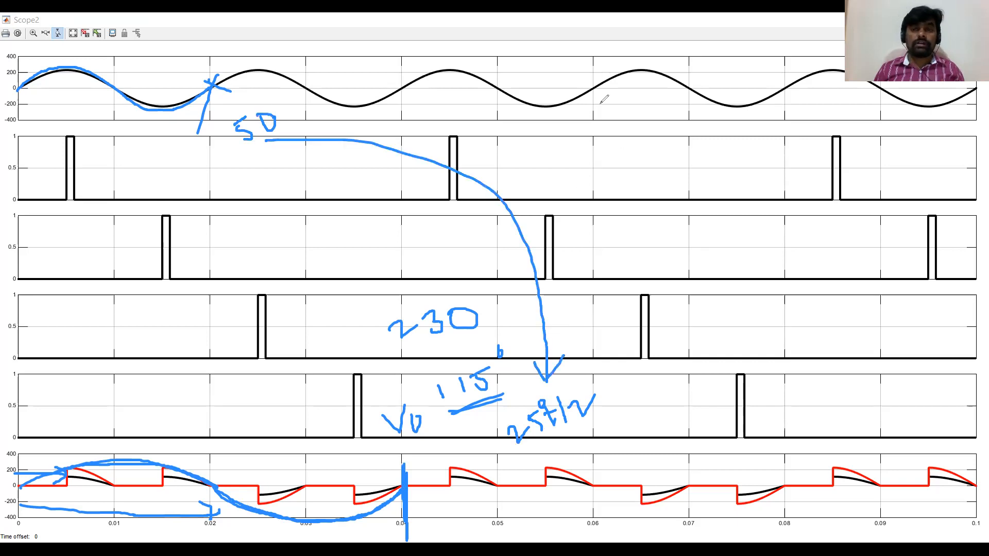
left_click_drag(669, 229, 679, 248)
mouse_move(687, 216)
left_mouse_down()
mouse_move(687, 260)
mouse_move(706, 253)
mouse_move(718, 227)
mouse_move(724, 248)
left_mouse_up()
left_click_drag(749, 212, 764, 234)
left_click_drag(777, 207, 775, 224)
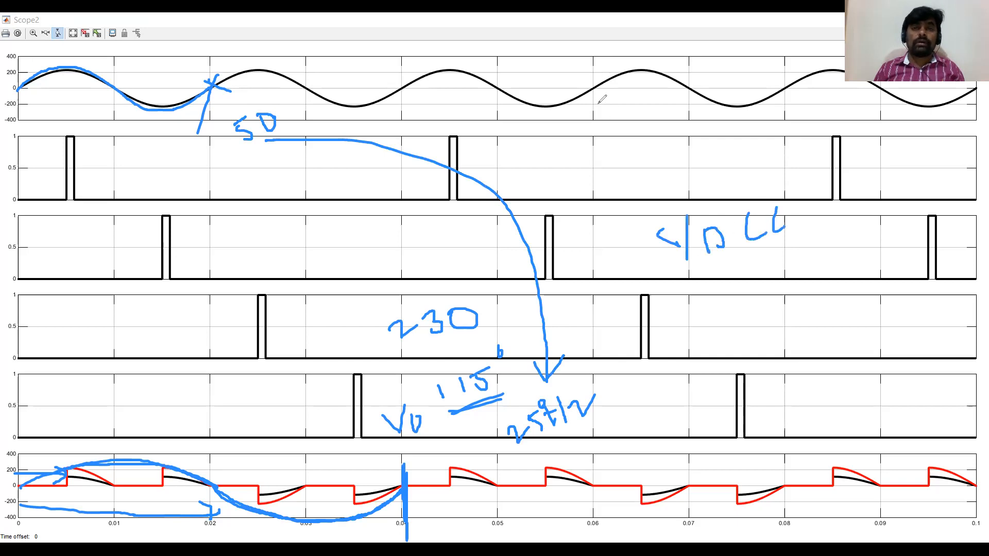
mouse_move(463, 168)
left_mouse_down()
mouse_move(494, 397)
mouse_move(493, 385)
mouse_move(410, 357)
mouse_move(395, 424)
mouse_move(103, 455)
mouse_move(93, 488)
mouse_move(143, 495)
mouse_move(305, 413)
mouse_move(384, 346)
mouse_move(514, 400)
mouse_move(499, 420)
mouse_move(493, 367)
mouse_move(527, 388)
mouse_move(791, 247)
mouse_move(331, 168)
mouse_move(236, 131)
mouse_move(99, 103)
mouse_move(264, 110)
mouse_move(312, 101)
left_mouse_up()
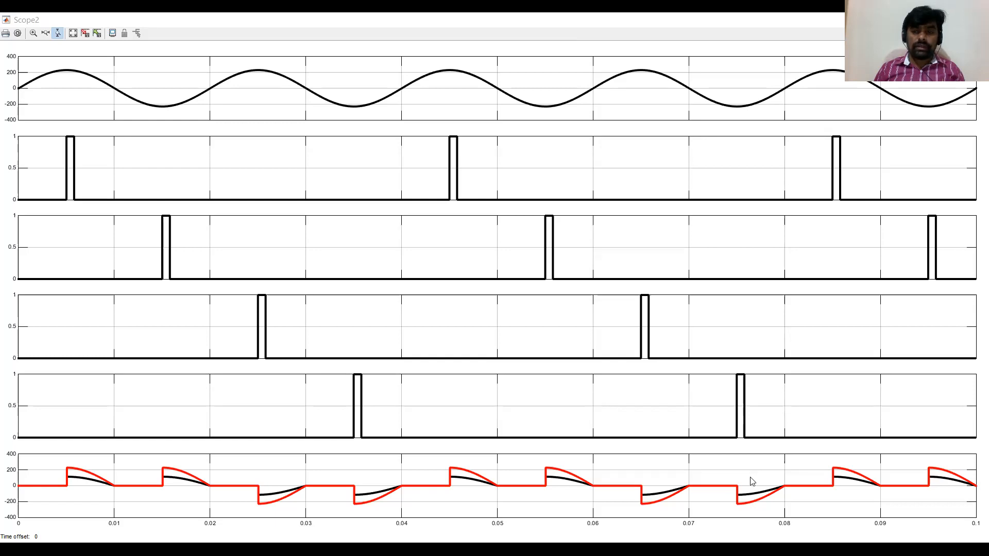
Copy Scope2 to create a new Scope3 beside the third circuit with four inputs.
key("alt+Tab")
left_click_drag(983, 282, 977, 387)
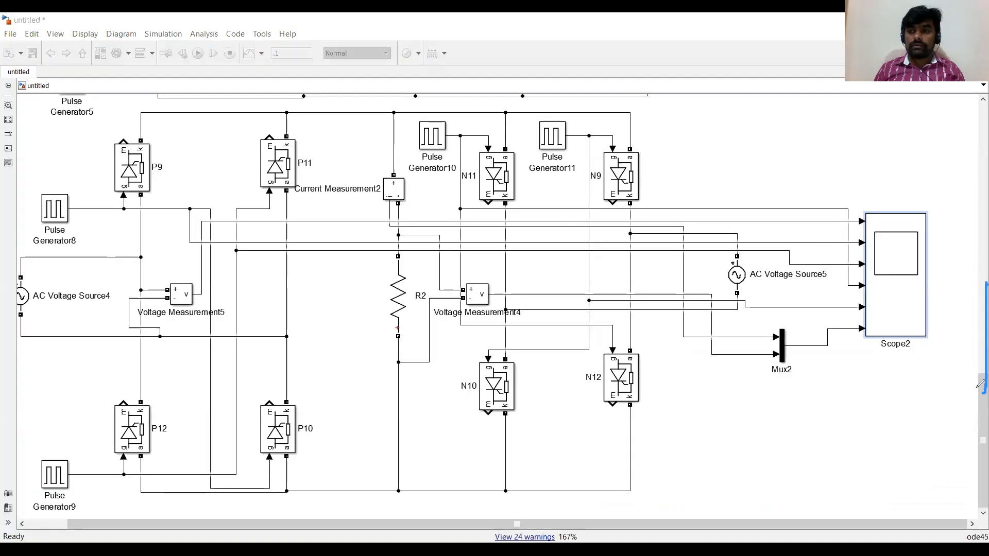
left_click(876, 282)
left_click_drag(876, 281, 866, 412)
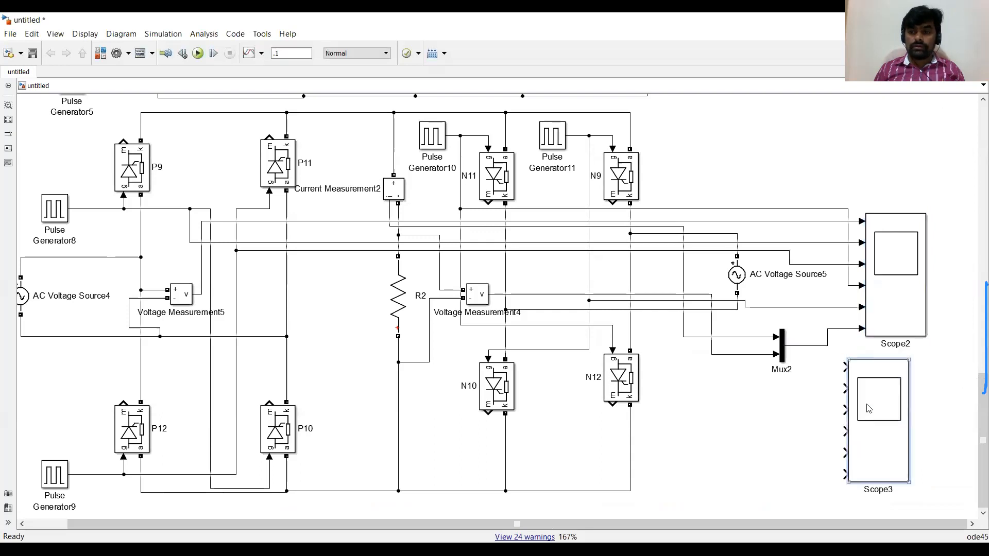
double_click(869, 409)
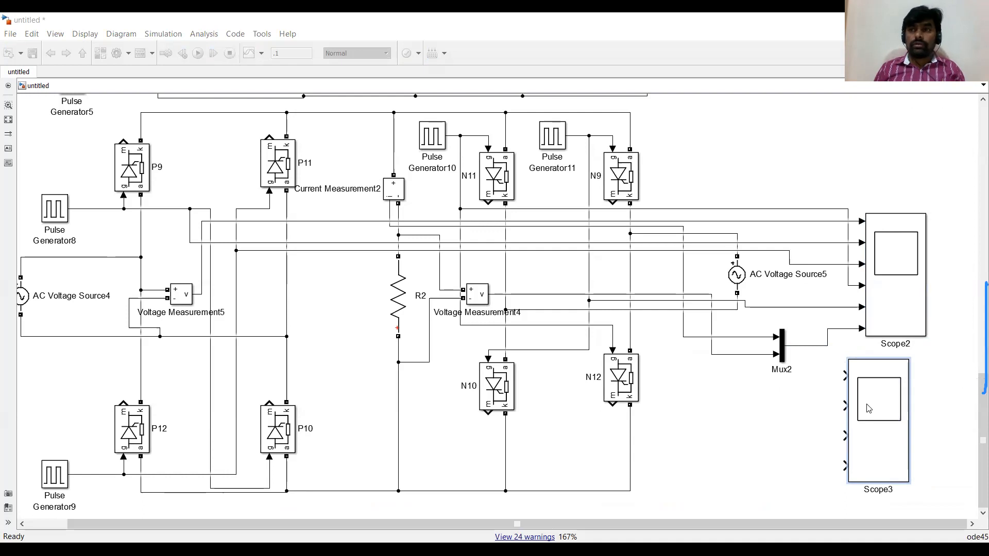
Move Scope3 to the right of the circuits, between the first and second copies.
left_click_drag(869, 408, 976, 233)
scroll(975, 432, "up", 5)
left_click_drag(963, 493, 934, 344)
key("space")
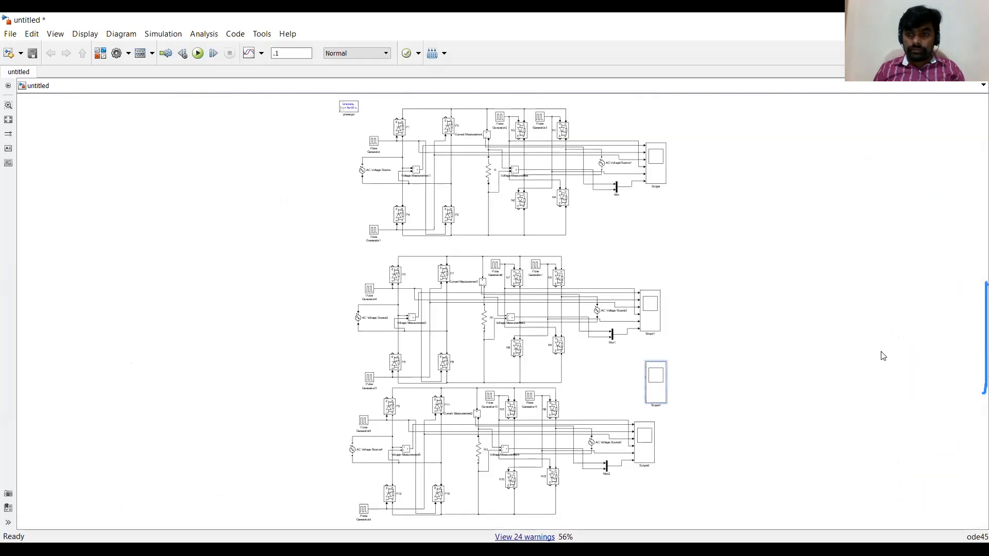
left_click_drag(747, 276, 772, 258)
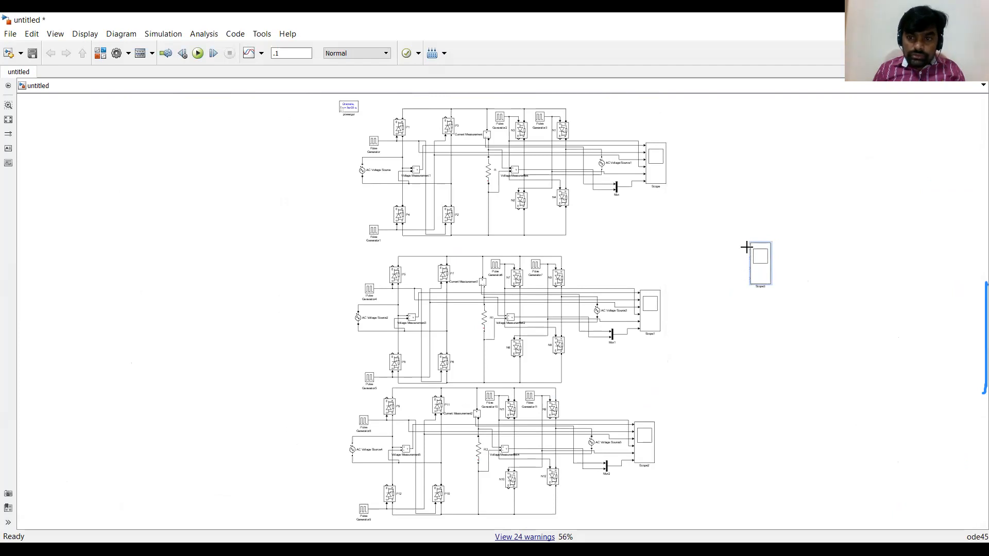
Connect Scope3's inputs to the first circuit's measurement line and the outputs of the three Mux blocks.
left_click_drag(748, 247, 422, 163)
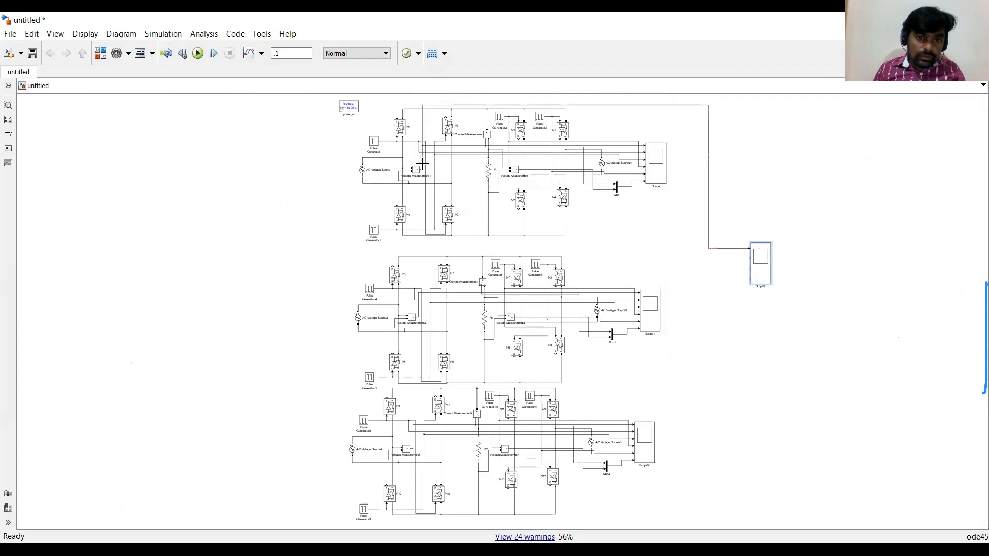
left_click_drag(750, 258, 628, 187)
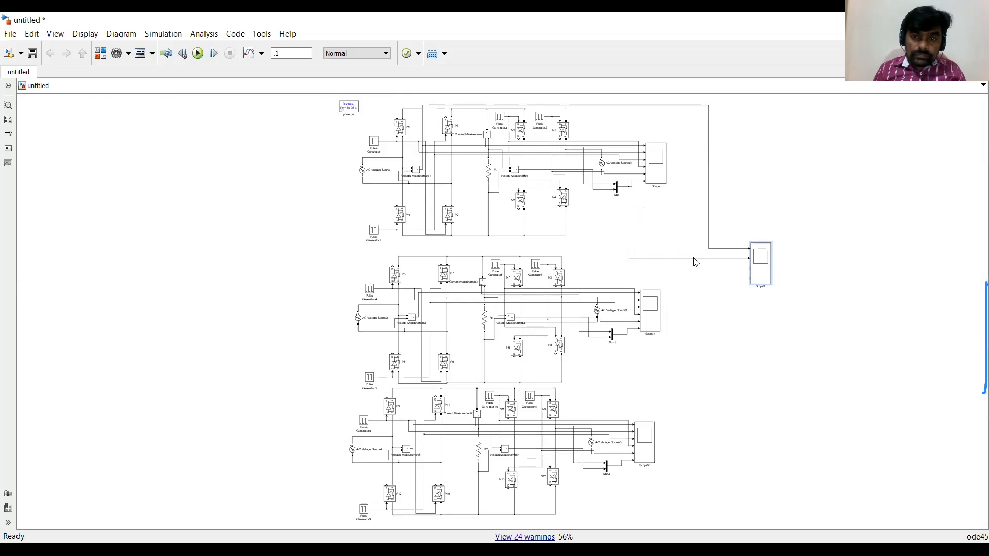
left_click_drag(749, 268, 628, 328)
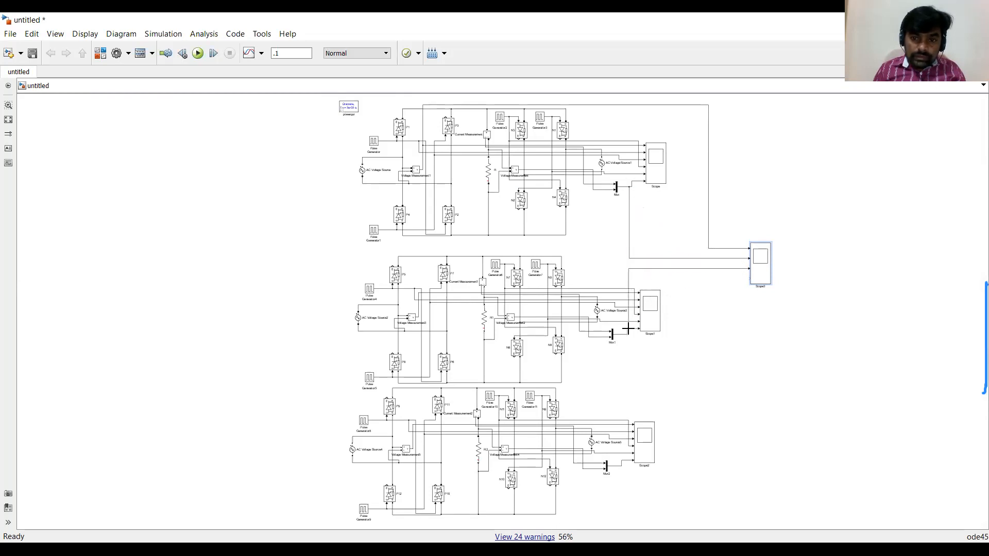
left_click_drag(749, 278, 622, 462)
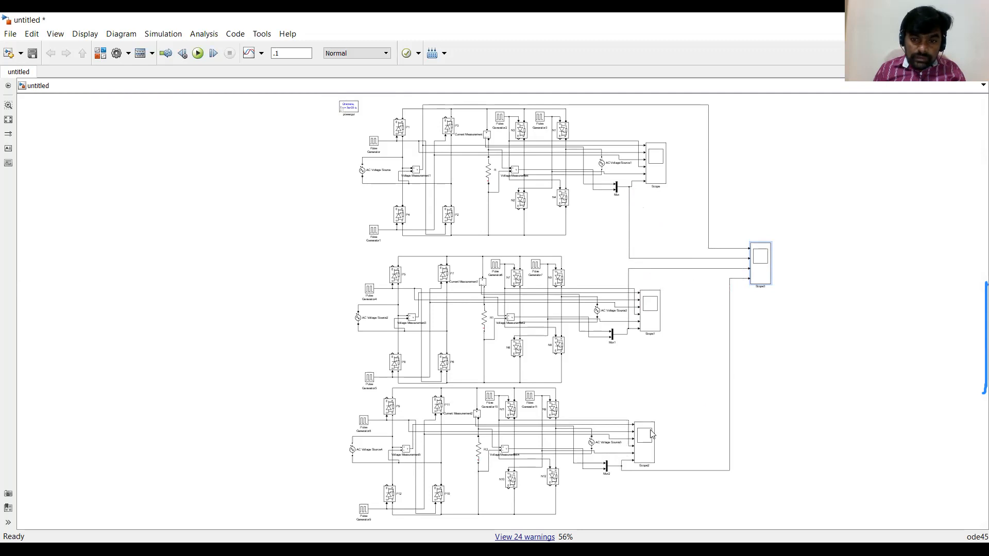
Run the simulation again.
scroll(694, 380, "right", 2)
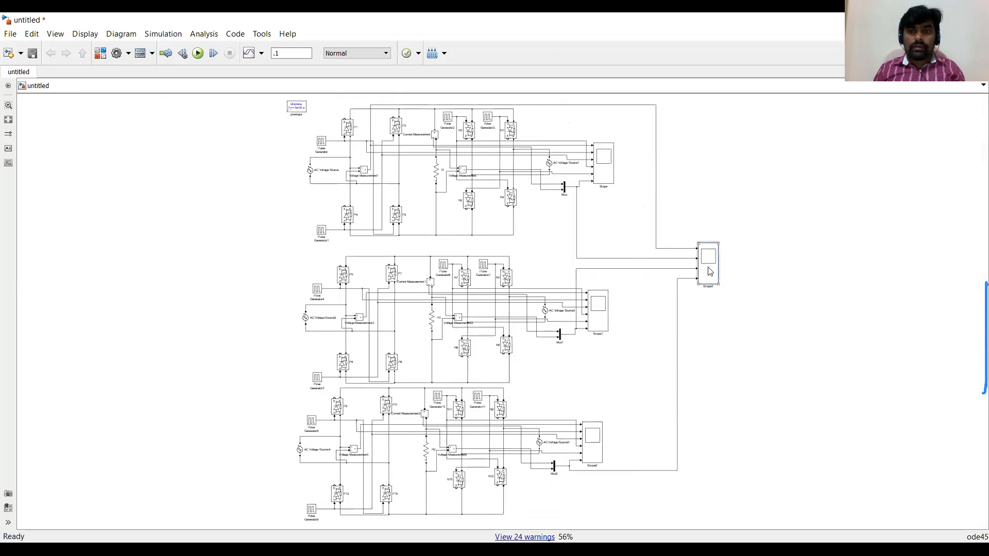
scroll(634, 233, "up", 5)
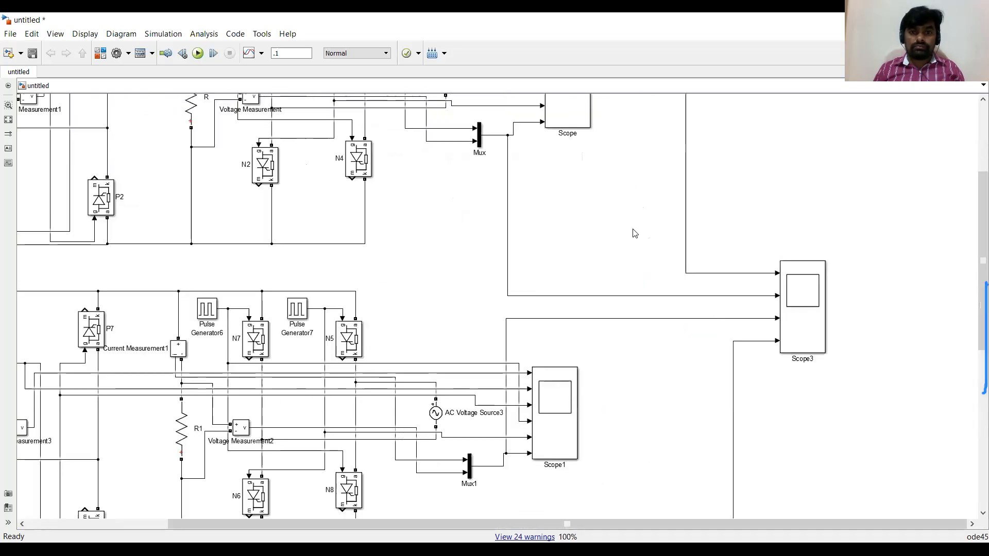
left_click_drag(833, 318, 759, 305)
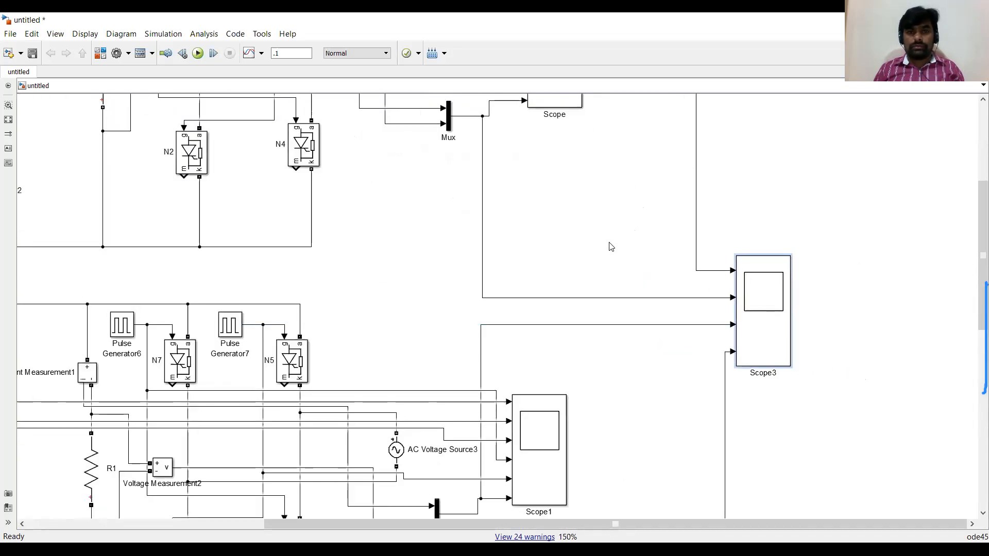
left_click(198, 53)
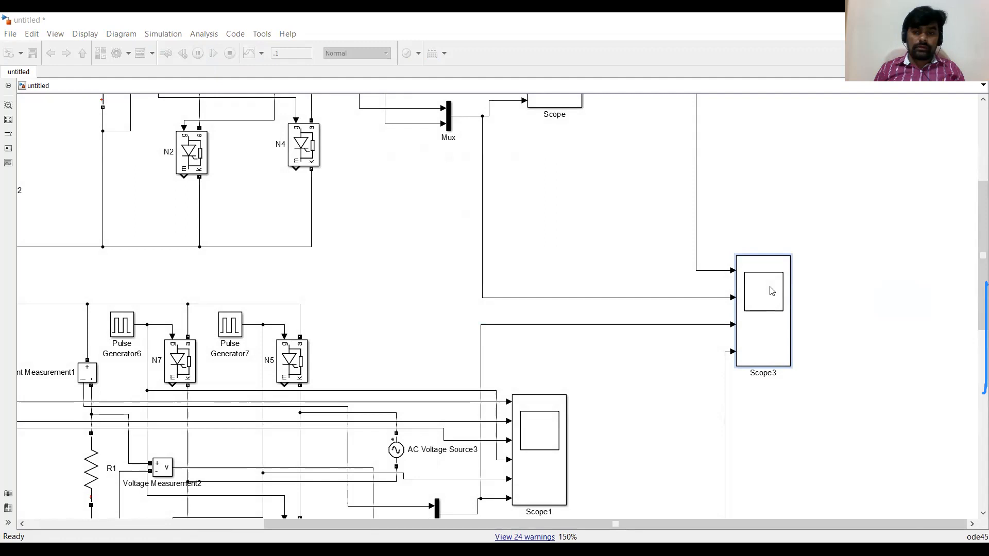
Open Scope3 and autoscale its plots to compare the three output waveforms.
double_click(771, 291)
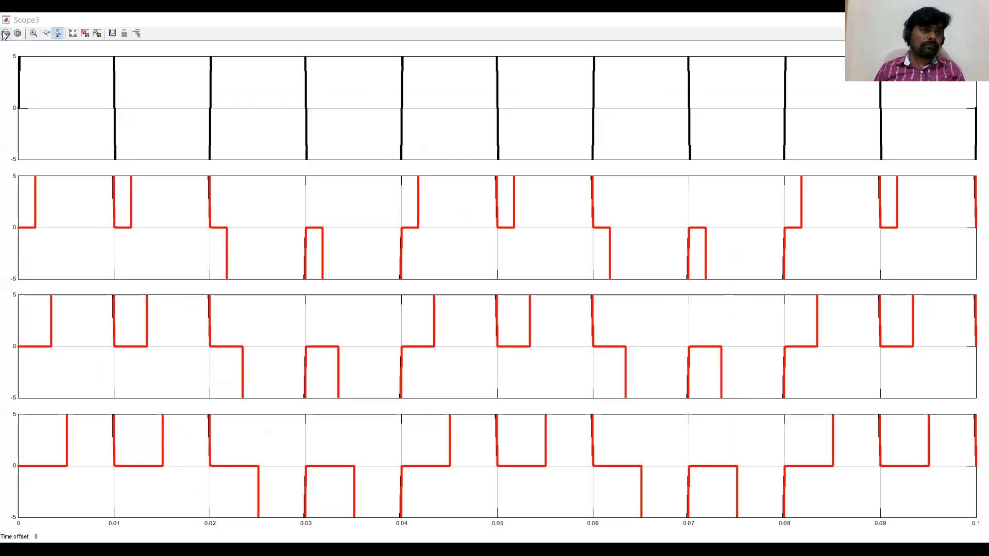
left_click(73, 33)
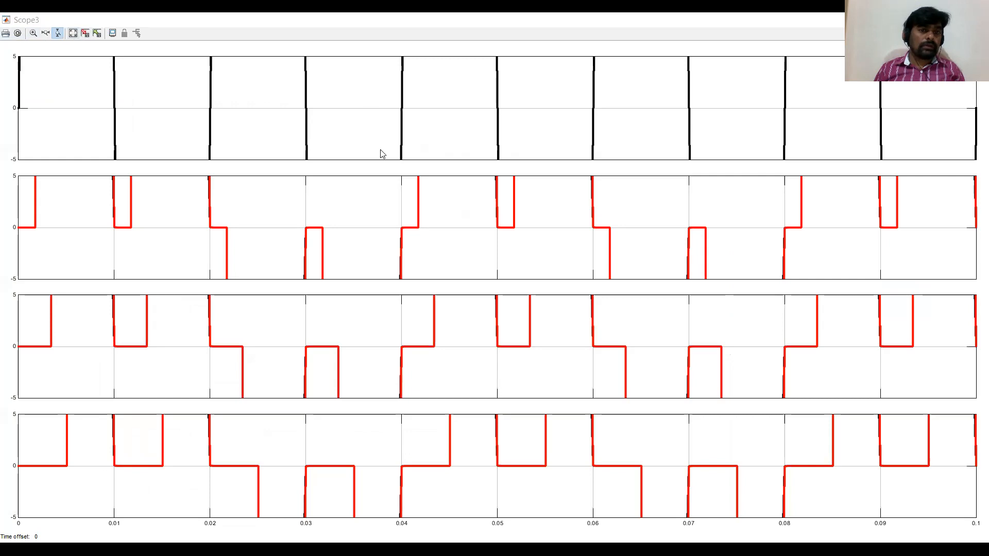
key("alt+Tab")
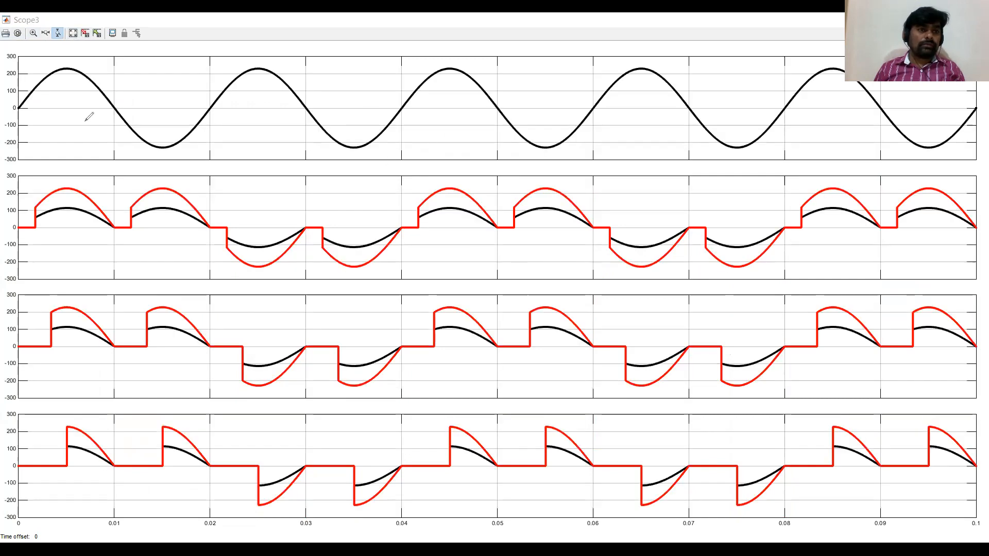
Examine the Scope3 source and output waveforms to compare their periods and frequencies.
mouse_move(16, 113)
left_mouse_down()
mouse_move(45, 76)
mouse_move(195, 121)
mouse_move(209, 107)
left_mouse_up()
mouse_move(172, 66)
left_mouse_down()
mouse_move(183, 73)
mouse_move(174, 81)
mouse_move(168, 59)
left_mouse_up()
left_click_drag(187, 58, 199, 56)
left_click_drag(210, 96, 214, 157)
left_click_drag(25, 147, 112, 147)
mouse_move(194, 149)
left_mouse_down()
mouse_move(224, 150)
mouse_move(199, 160)
left_mouse_up()
mouse_move(31, 135)
left_mouse_down()
mouse_move(27, 147)
mouse_move(54, 151)
left_mouse_up()
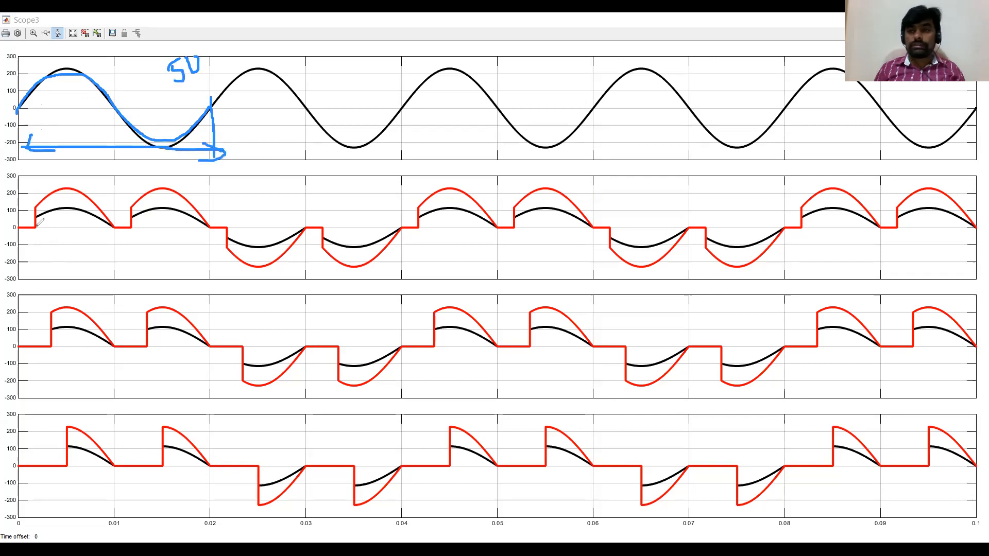
mouse_move(32, 228)
left_mouse_down()
mouse_move(42, 199)
mouse_move(76, 192)
mouse_move(110, 228)
mouse_move(161, 196)
mouse_move(227, 225)
left_mouse_up()
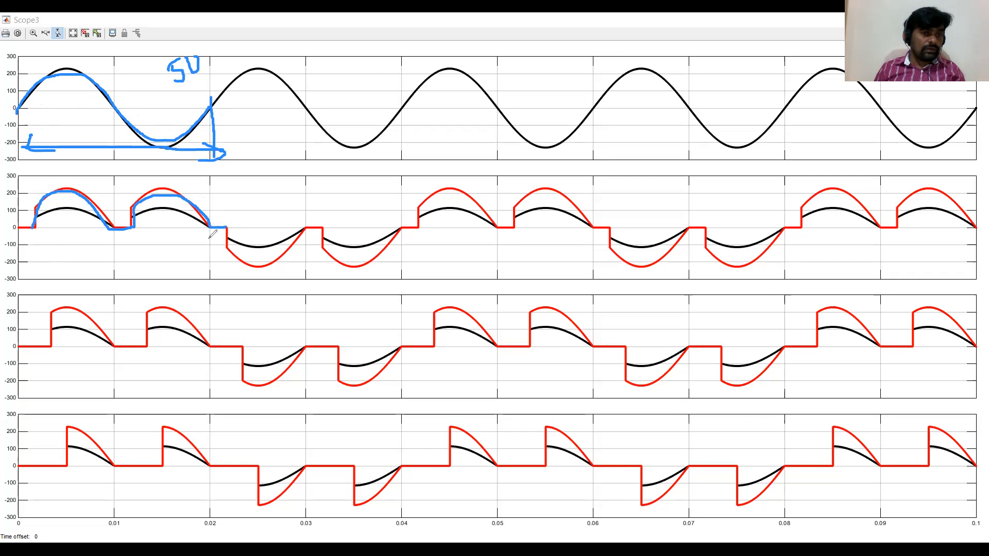
mouse_move(6, 249)
left_mouse_down()
mouse_move(207, 246)
mouse_move(199, 254)
left_mouse_up()
mouse_move(32, 241)
left_mouse_down()
mouse_move(20, 252)
mouse_move(49, 259)
left_mouse_up()
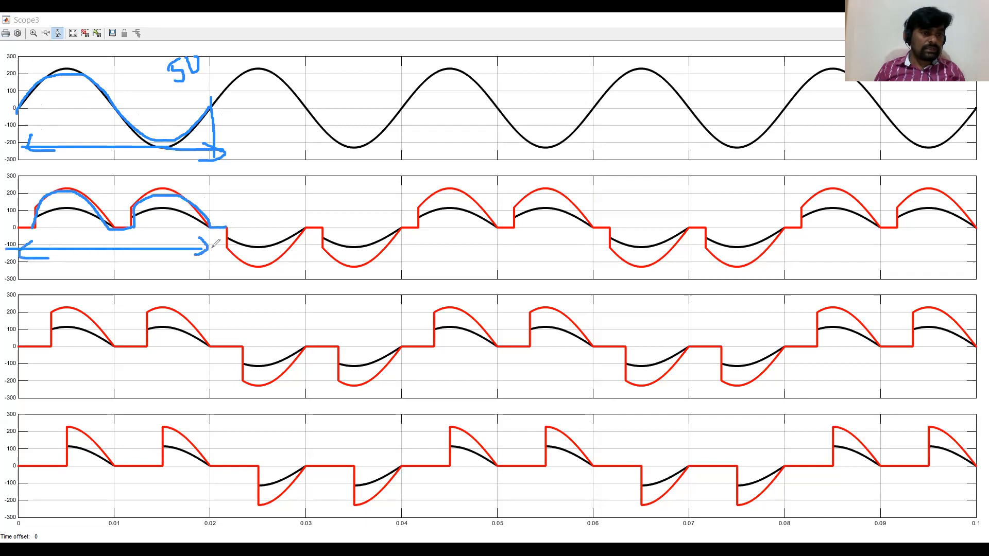
mouse_move(211, 225)
left_mouse_down()
mouse_move(250, 266)
mouse_move(309, 230)
mouse_move(386, 240)
mouse_move(404, 224)
mouse_move(403, 272)
left_mouse_up()
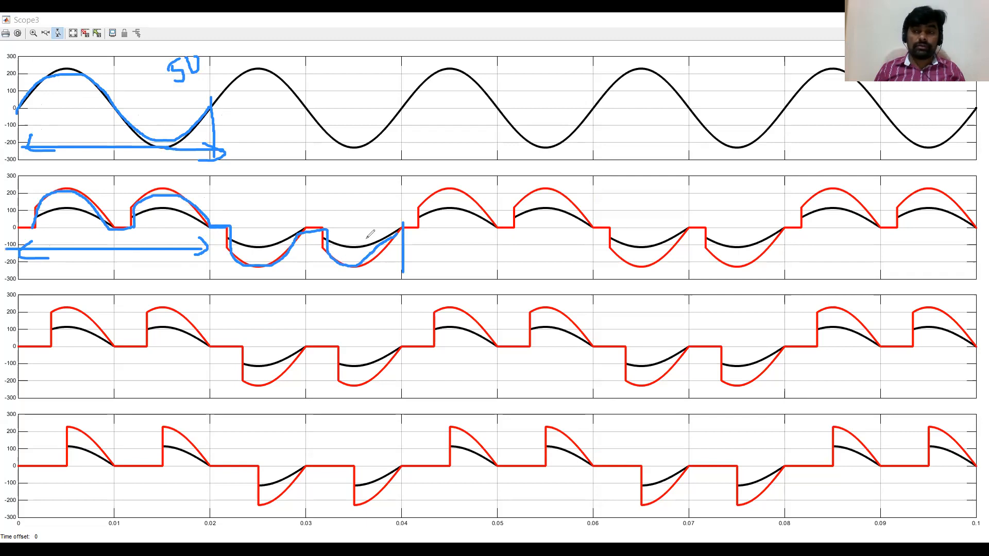
mouse_move(320, 188)
left_mouse_down()
mouse_move(334, 202)
mouse_move(353, 189)
mouse_move(361, 197)
left_mouse_up()
mouse_move(381, 175)
left_mouse_down()
mouse_move(386, 189)
mouse_move(432, 180)
left_mouse_up()
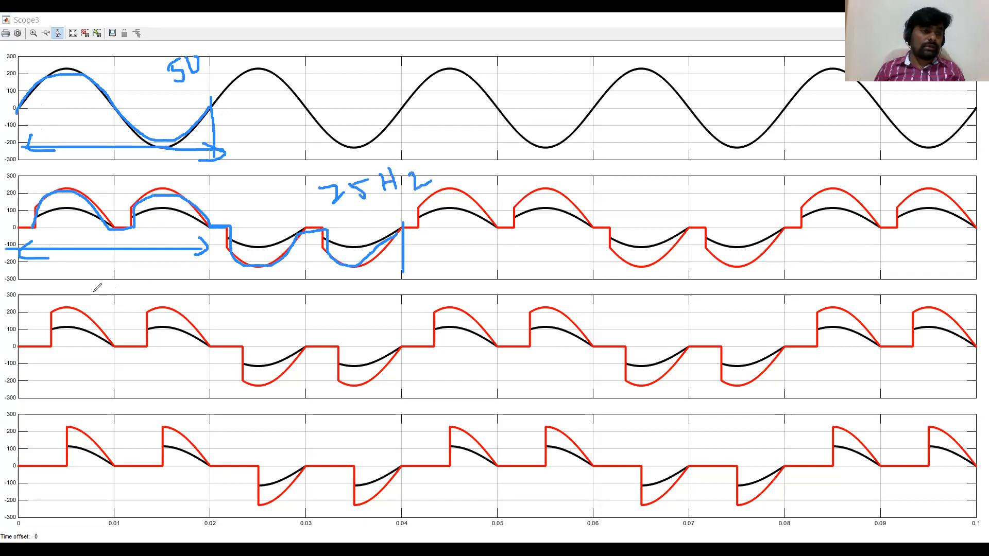
left_click_drag(346, 211, 374, 214)
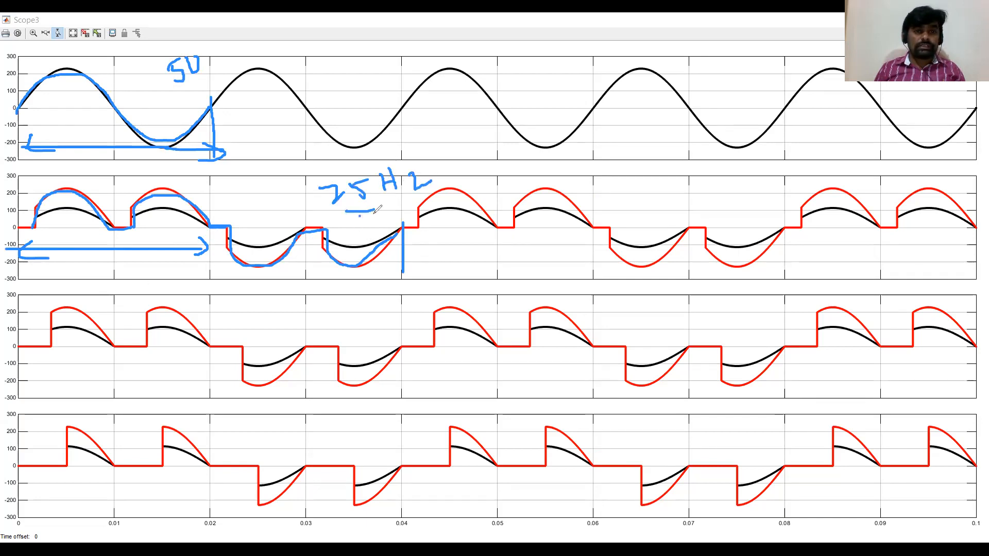
mouse_move(49, 348)
left_mouse_down()
mouse_move(52, 313)
mouse_move(56, 327)
mouse_move(89, 313)
mouse_move(115, 348)
mouse_move(178, 313)
mouse_move(246, 339)
mouse_move(255, 389)
mouse_move(334, 344)
mouse_move(349, 379)
mouse_move(420, 349)
left_mouse_up()
mouse_move(67, 463)
left_mouse_down()
mouse_move(85, 433)
mouse_move(113, 469)
mouse_move(207, 462)
mouse_move(268, 478)
mouse_move(299, 468)
mouse_move(369, 489)
mouse_move(401, 466)
left_mouse_up()
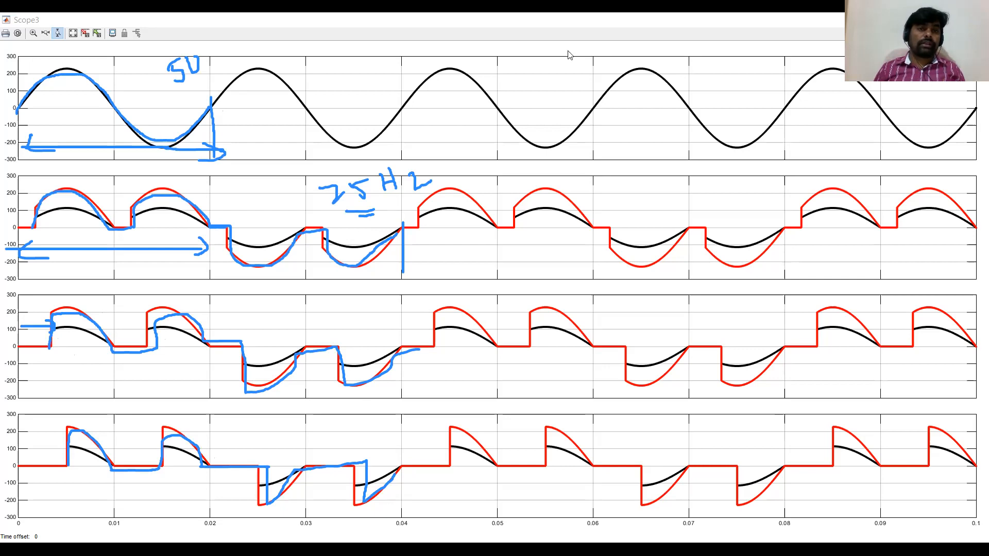
mouse_move(403, 167)
left_mouse_down()
mouse_move(435, 174)
mouse_move(223, 302)
mouse_move(175, 187)
mouse_move(167, 66)
mouse_move(49, 191)
left_mouse_up()
mouse_move(11, 290)
left_mouse_down()
mouse_move(225, 127)
mouse_move(46, 247)
mouse_move(249, 252)
mouse_move(55, 466)
mouse_move(174, 458)
left_mouse_up()
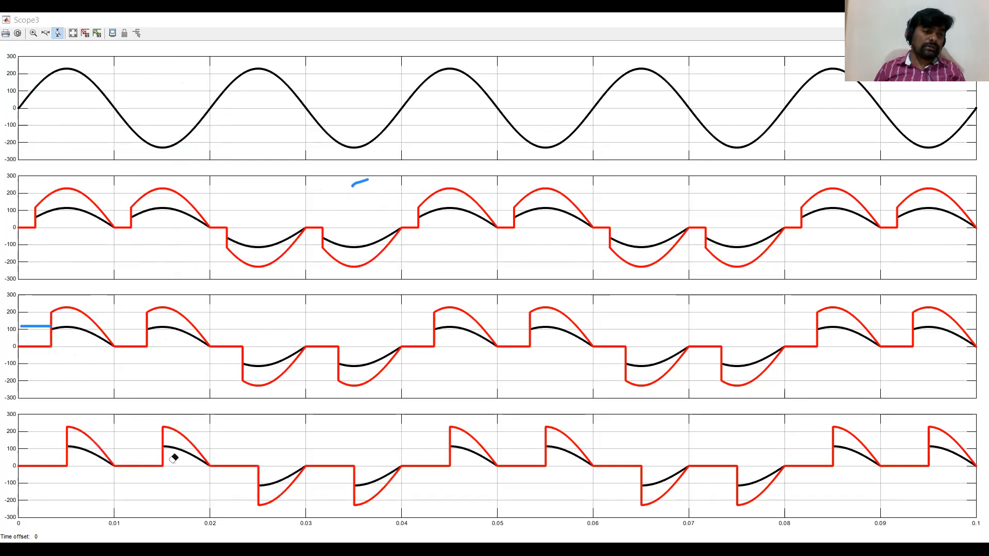
left_click_drag(353, 185, 380, 139)
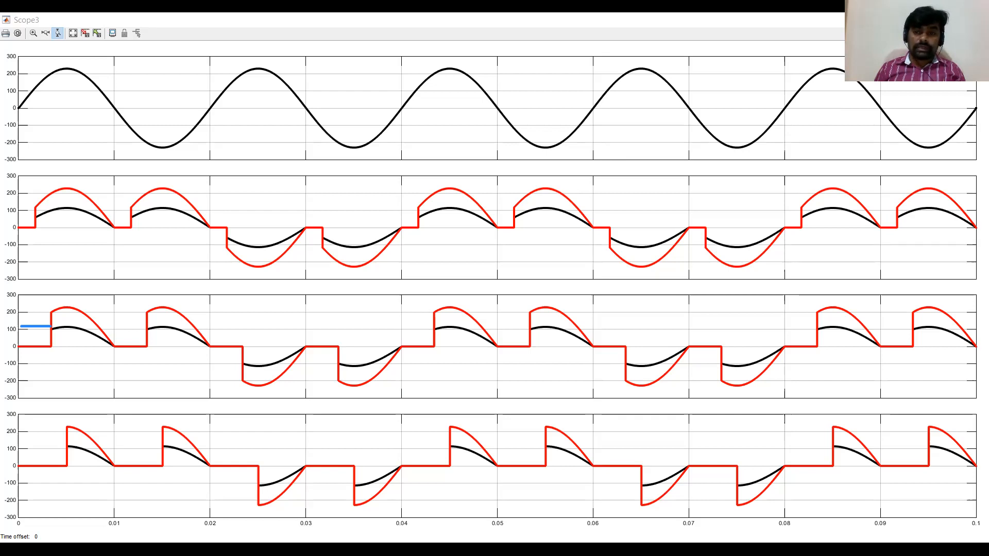
Return to the model and change the first circuit's load R to an RL branch with 2e-3 H inductance.
key("alt+Tab")
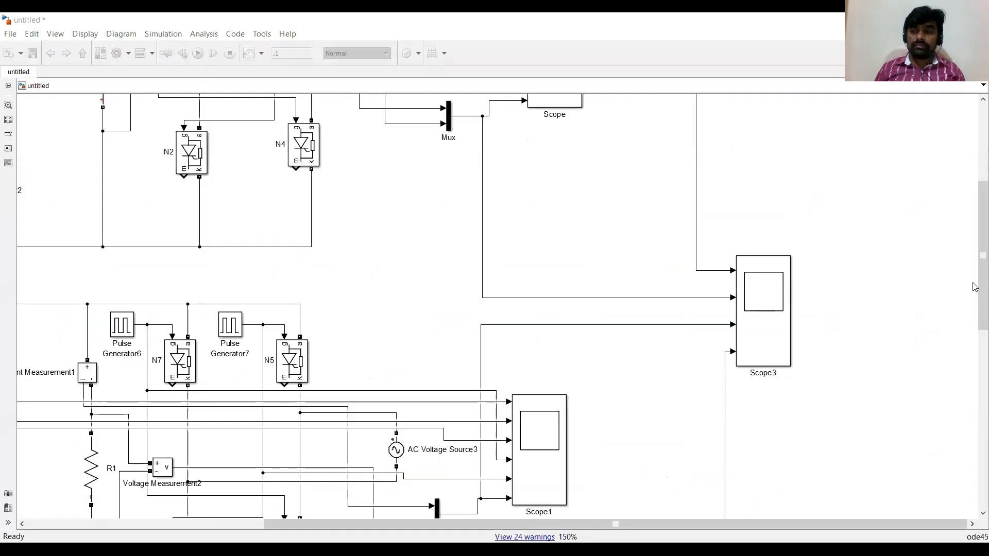
scroll(219, 288, "up", 5)
left_click(102, 290)
double_click(102, 290)
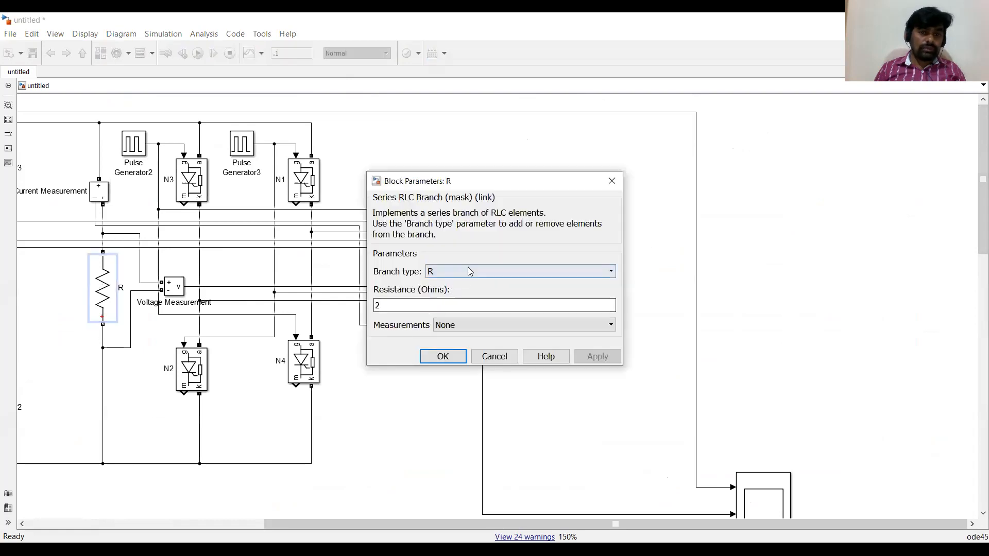
left_click(521, 270)
left_click(457, 324)
left_click(381, 340)
left_click_drag(380, 340, 374, 340)
type("2e-3")
double_click(411, 341)
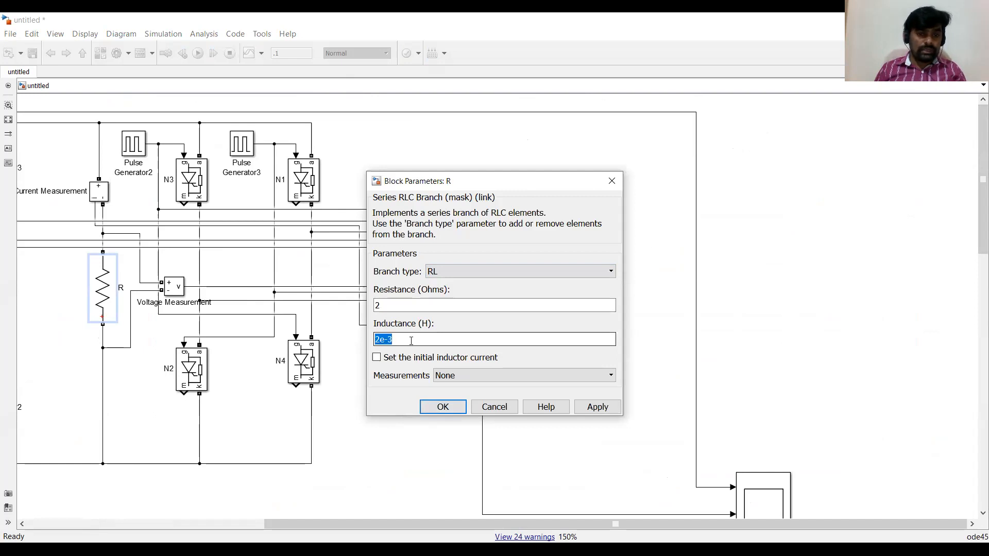
left_click(435, 404)
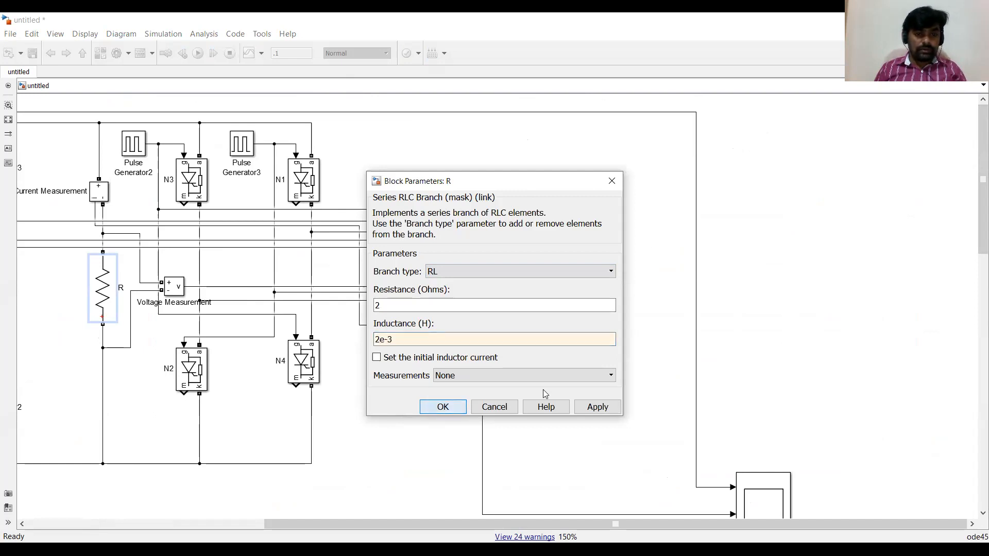
Change the second circuit's load R1 to an RL branch with 2e-3 H inductance.
scroll(874, 359, "down", 6)
left_click(95, 313)
double_click(94, 313)
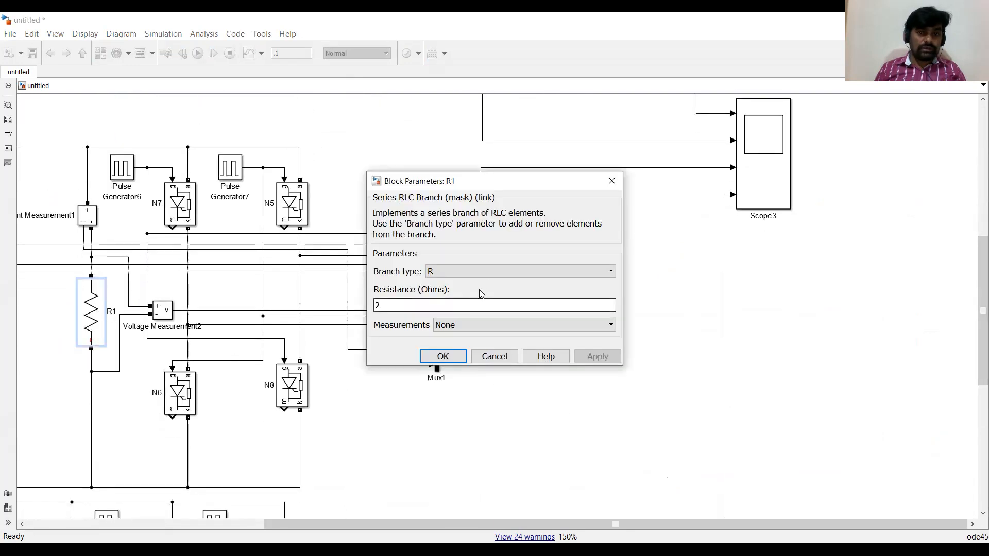
double_click(401, 336)
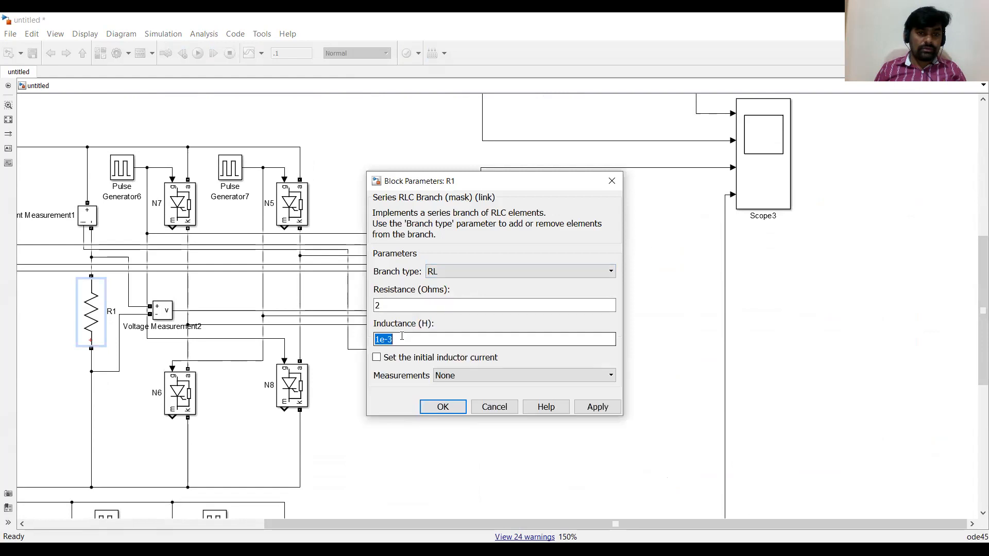
type("2e-3")
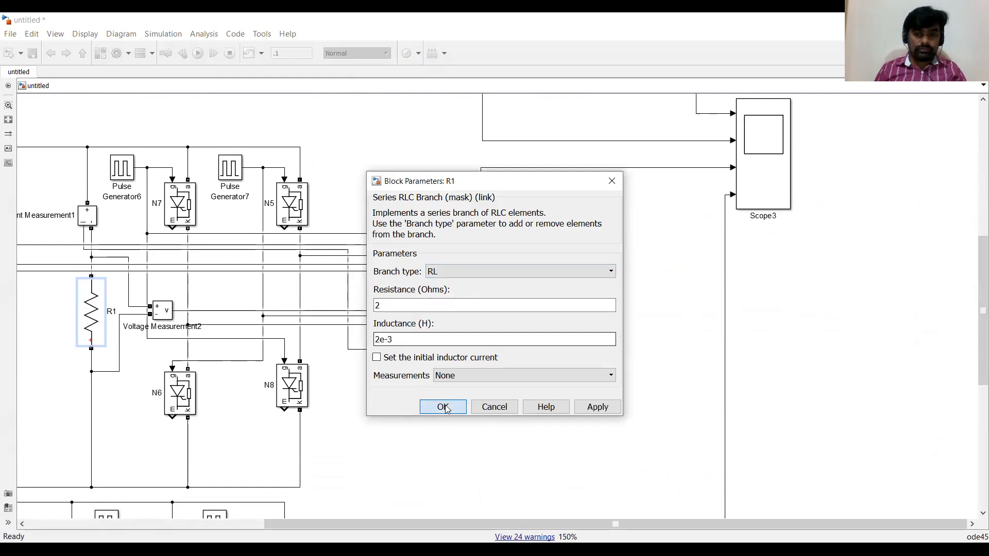
Change the third circuit's load R2 to an RL branch, pasting 2e-3 H as its inductance.
left_click_drag(980, 268, 973, 388)
left_click(81, 323)
double_click(81, 323)
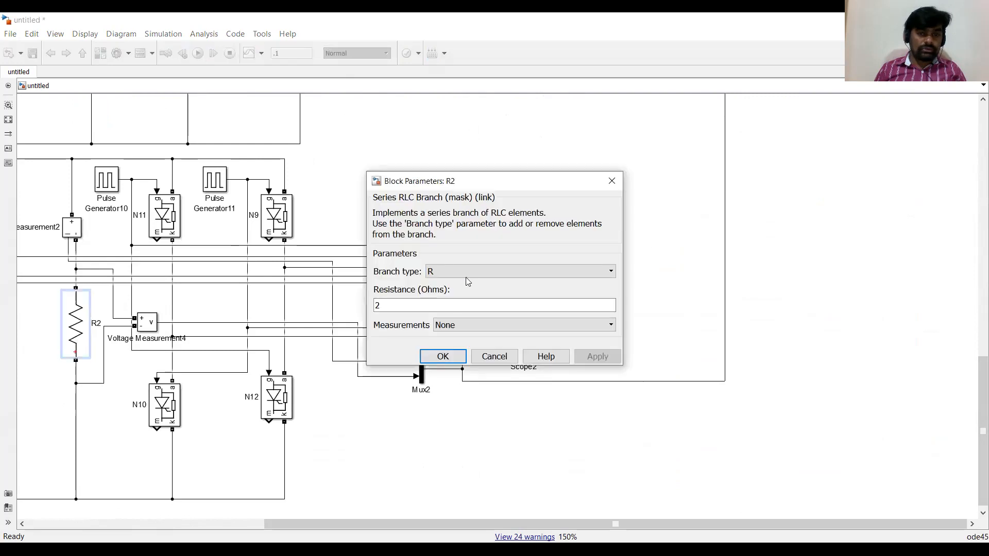
left_click(438, 325)
left_click_drag(394, 339, 373, 339)
type("2e-3")
left_click(444, 407)
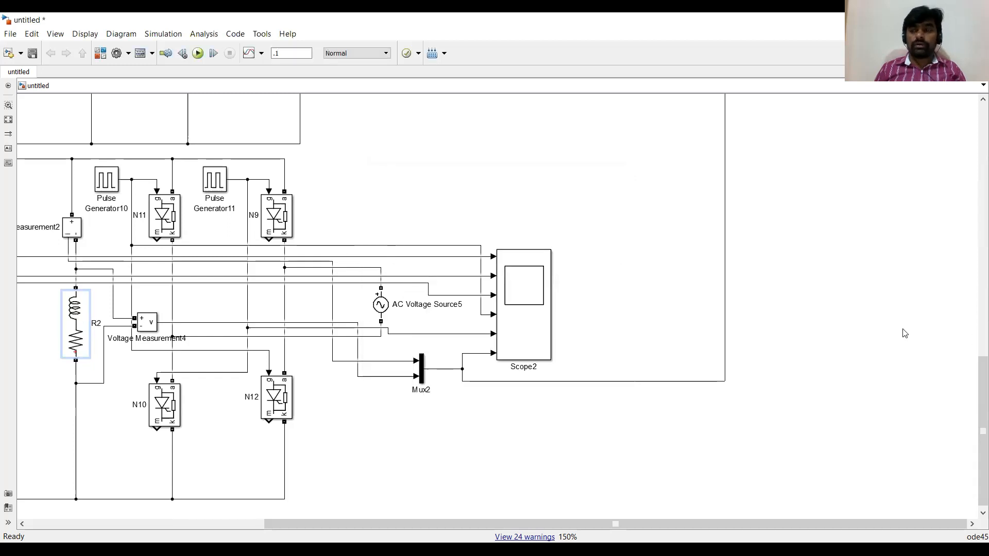
Run the simulation with the RL loads.
left_click_drag(974, 378, 975, 153)
left_click(198, 53)
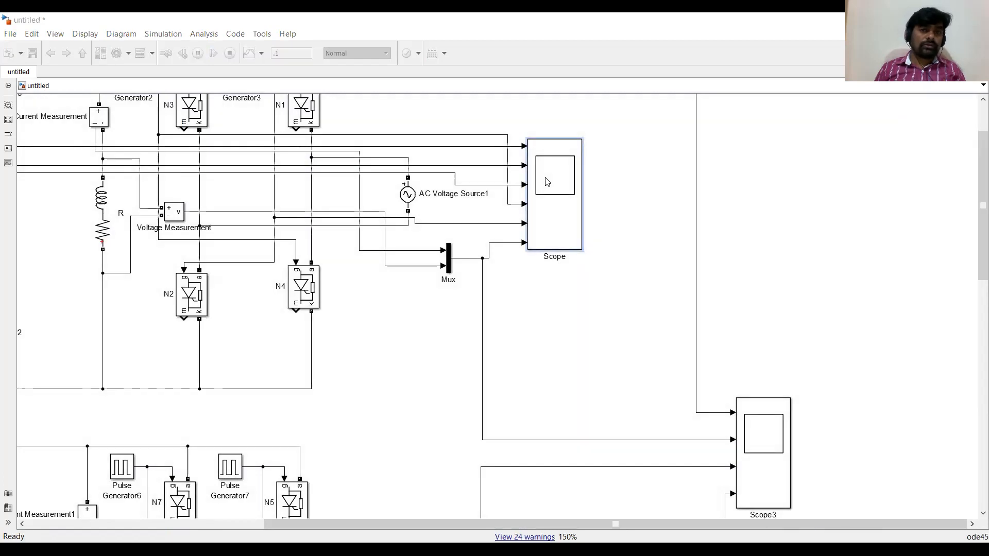
mouse_move(12, 179)
left_mouse_down()
mouse_move(33, 179)
mouse_move(35, 198)
left_mouse_up()
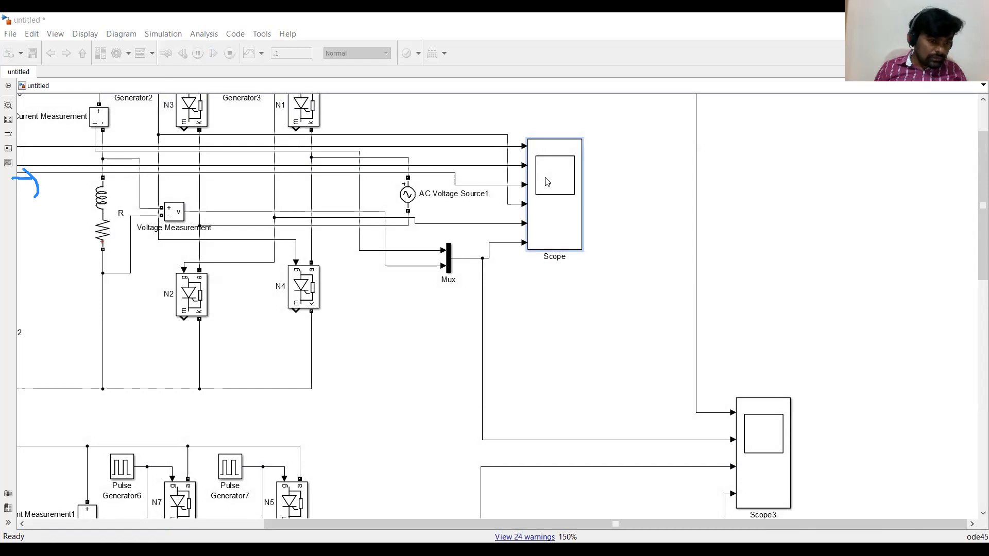
mouse_move(35, 483)
left_mouse_down()
mouse_move(96, 472)
mouse_move(124, 484)
mouse_move(110, 485)
mouse_move(116, 503)
mouse_move(132, 489)
mouse_move(105, 495)
left_mouse_up()
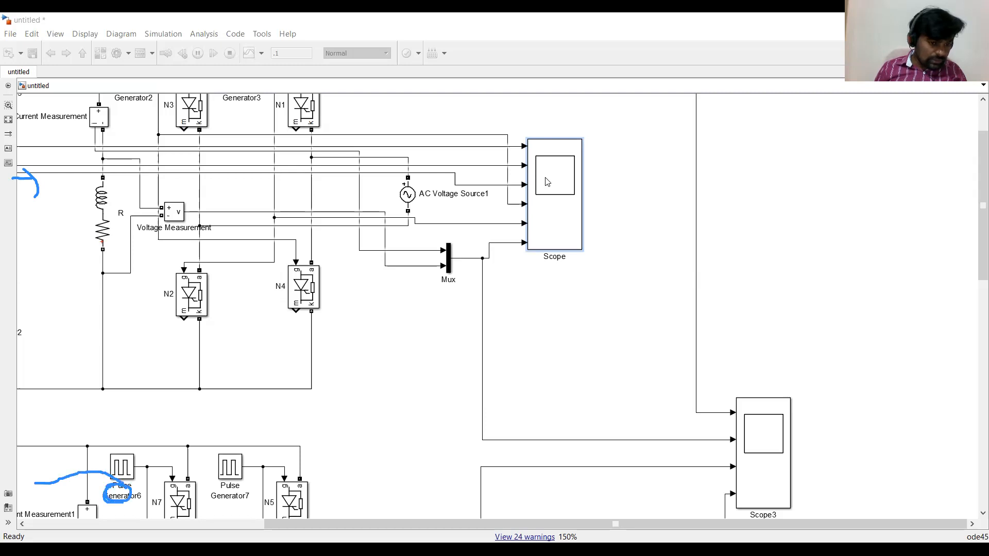
mouse_move(223, 483)
left_mouse_down()
mouse_move(205, 487)
mouse_move(207, 500)
mouse_move(222, 484)
left_mouse_up()
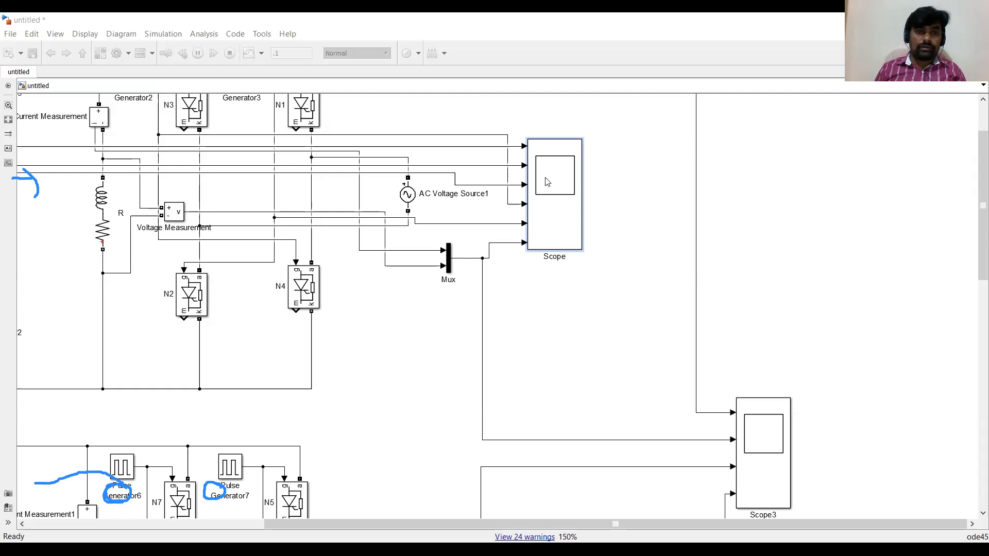
Open Scope1 and inspect the second circuit's gate pulses and RL-load output waveform.
scroll(547, 181, "down", 5)
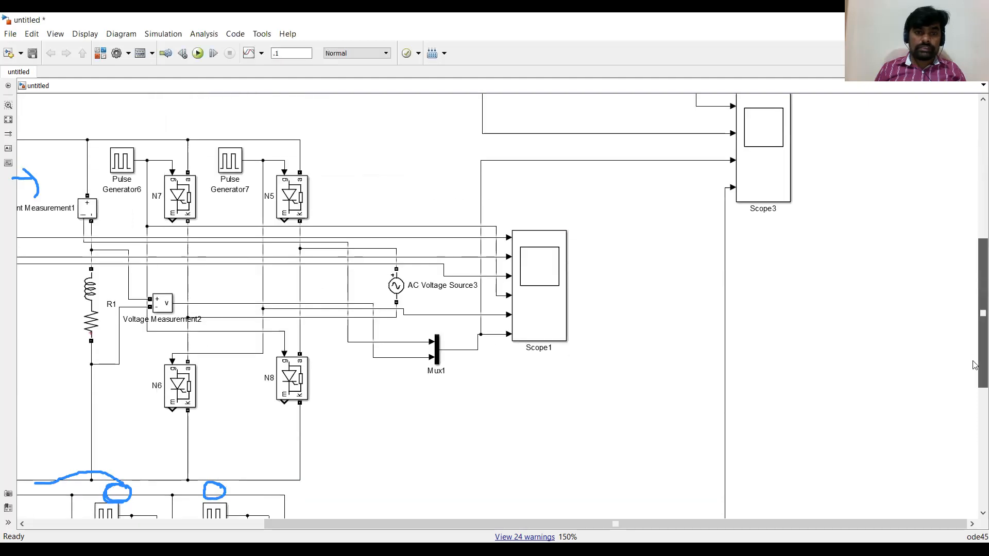
left_click(533, 273)
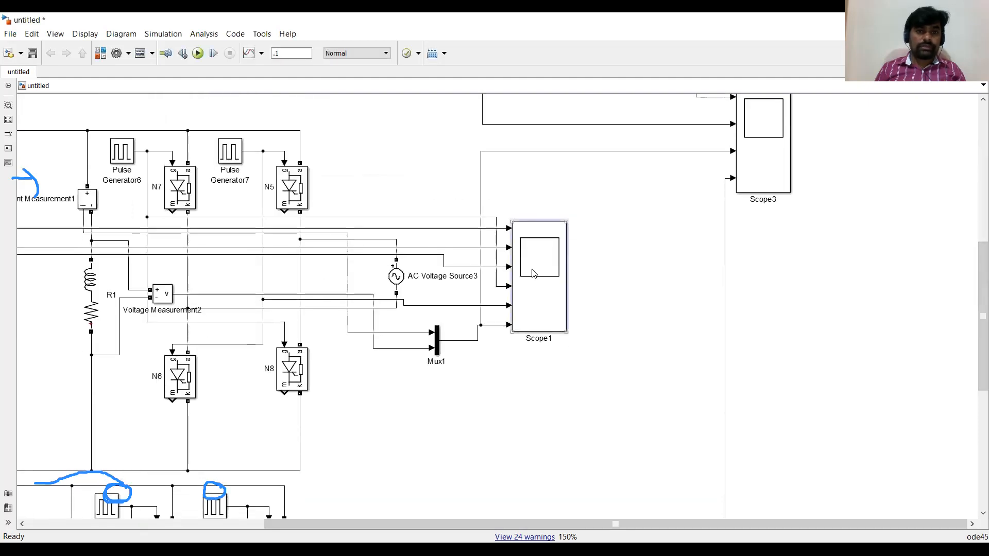
double_click(533, 273)
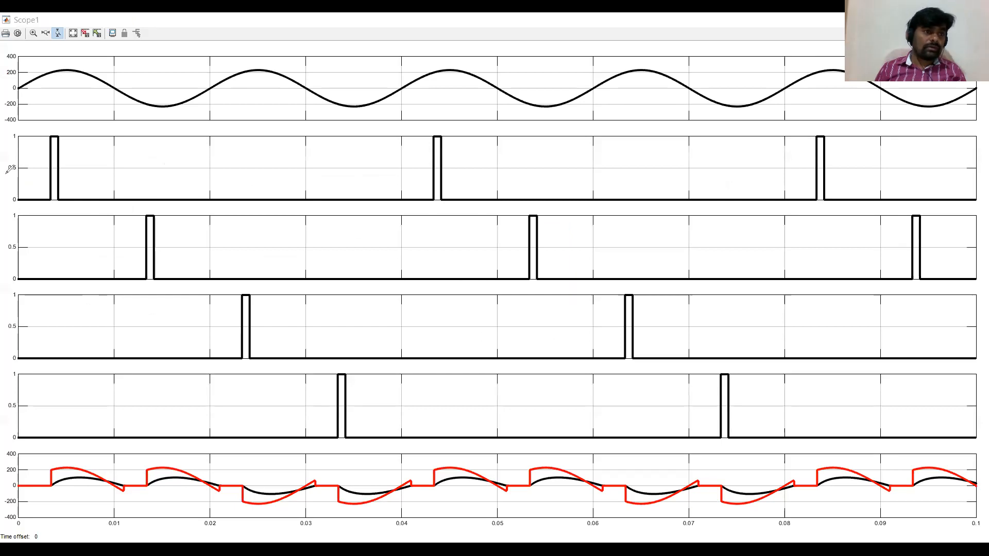
left_click_drag(18, 168, 54, 181)
mouse_move(22, 479)
left_mouse_down()
mouse_move(111, 503)
mouse_move(132, 481)
mouse_move(122, 482)
left_mouse_up()
mouse_move(214, 481)
left_mouse_down()
mouse_move(199, 482)
mouse_move(236, 497)
mouse_move(221, 477)
left_mouse_up()
left_click_drag(148, 486, 219, 483)
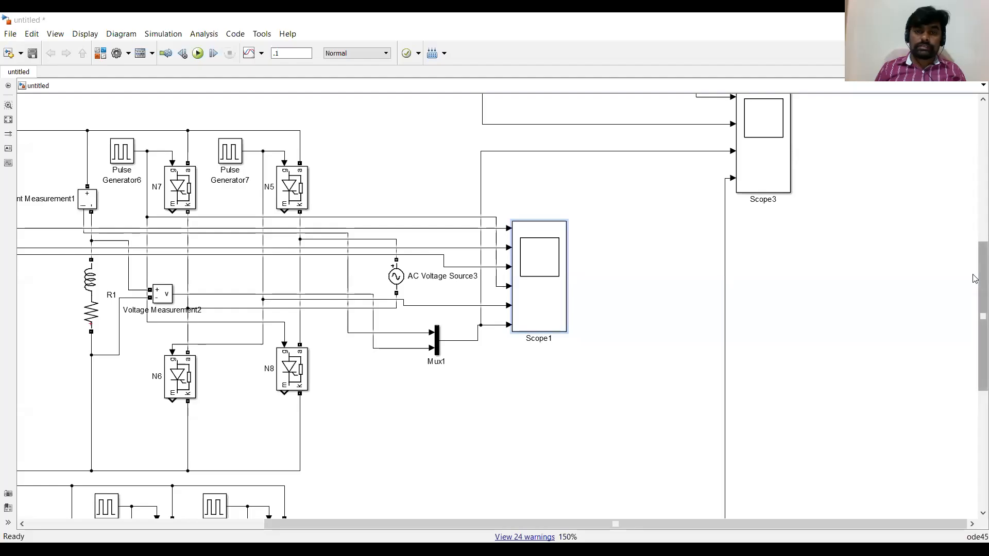
Open Scope2 and Scope3 to view the remaining circuits' outputs.
scroll(975, 279, "down", 5)
left_click(531, 278)
double_click(530, 279)
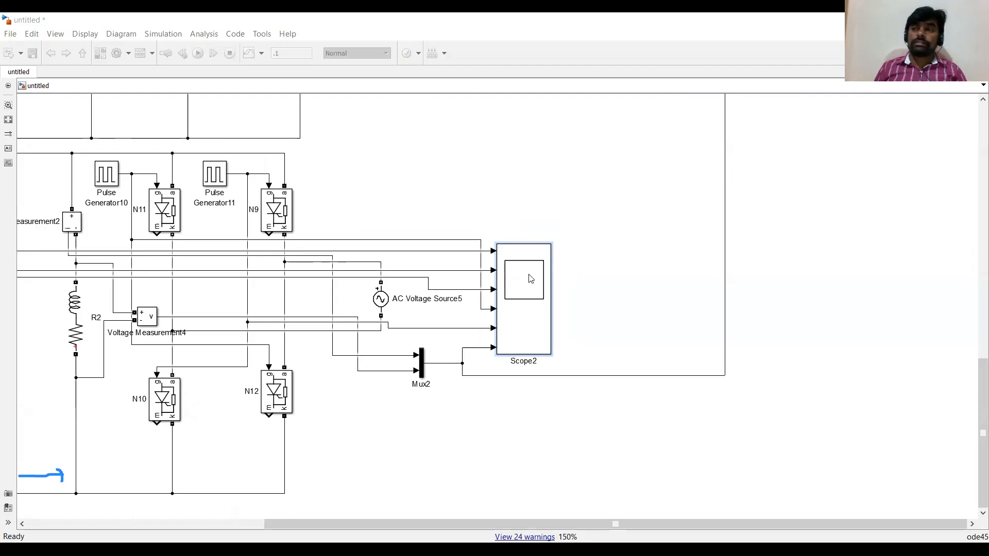
left_click_drag(974, 370, 975, 169)
left_click(759, 335)
double_click(759, 335)
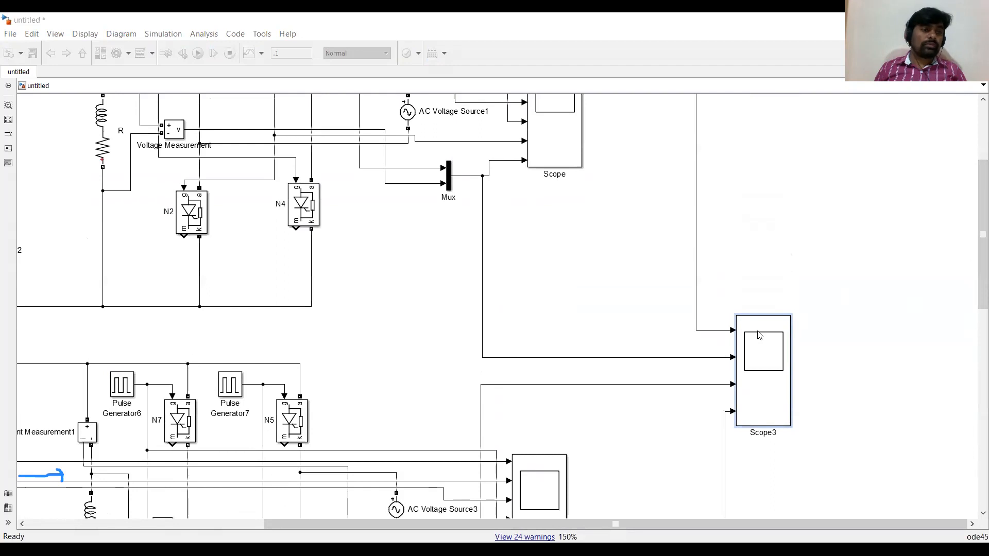
Examine the first two circuits' loads and pulse generators while relating firing to output frequency.
mouse_move(49, 174)
left_mouse_down()
mouse_move(64, 174)
mouse_move(62, 182)
mouse_move(71, 164)
left_mouse_up()
left_click_drag(96, 282, 121, 305)
left_click_drag(118, 274, 119, 281)
mouse_move(102, 417)
left_mouse_down()
mouse_move(110, 409)
mouse_move(116, 431)
mouse_move(131, 388)
left_mouse_up()
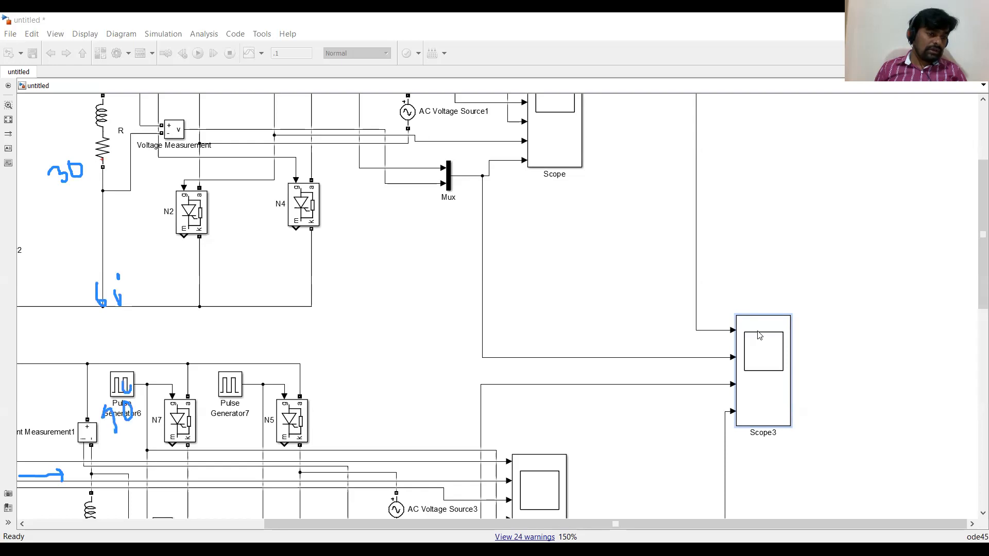
mouse_move(133, 470)
left_mouse_down()
mouse_move(124, 458)
mouse_move(95, 475)
mouse_move(135, 459)
left_mouse_up()
left_click_drag(124, 345, 123, 346)
mouse_move(124, 223)
left_mouse_down()
mouse_move(98, 229)
mouse_move(127, 243)
left_mouse_up()
left_click_drag(208, 100, 210, 122)
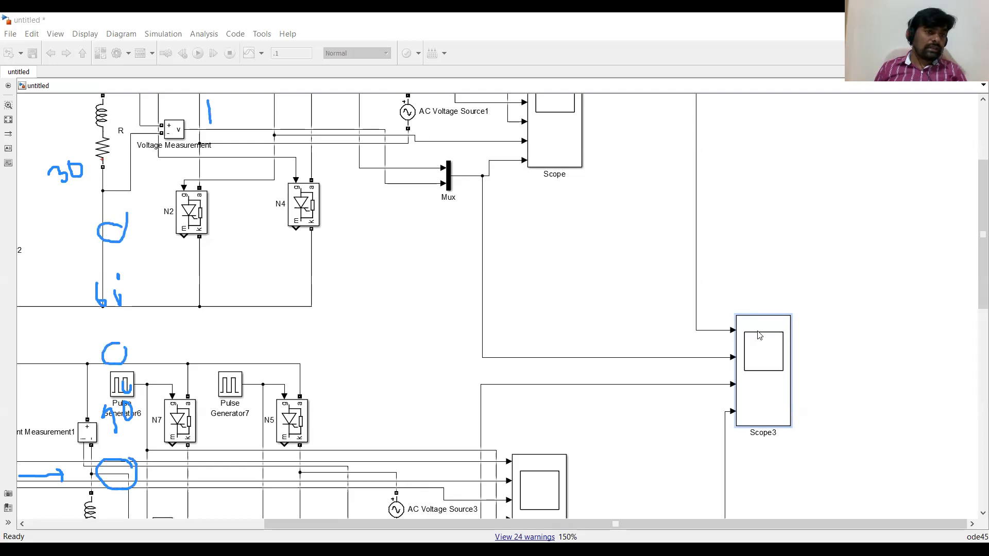
mouse_move(18, 225)
left_mouse_down()
mouse_move(195, 214)
mouse_move(223, 230)
left_mouse_up()
mouse_move(24, 346)
left_mouse_down()
mouse_move(125, 311)
mouse_move(222, 343)
left_mouse_up()
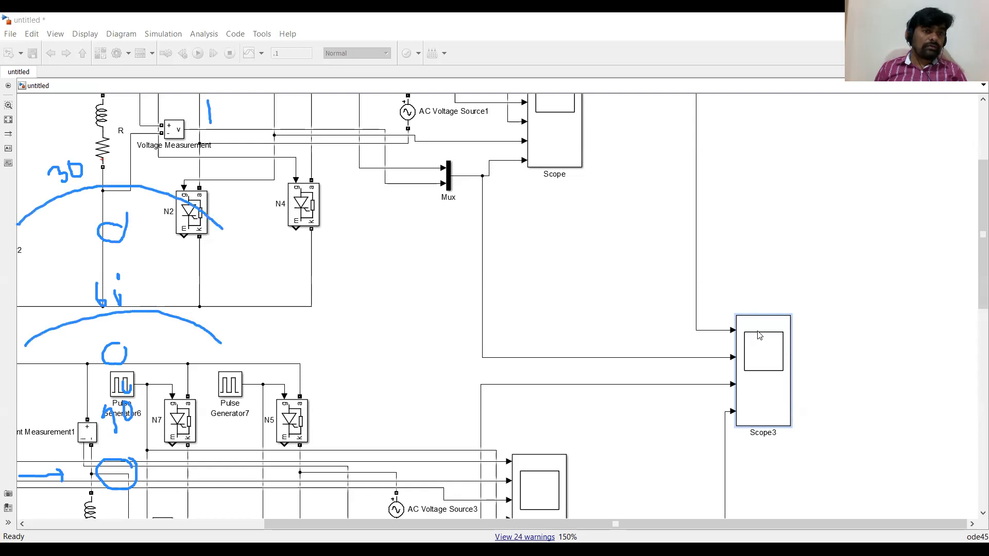
mouse_move(209, 108)
left_mouse_down()
mouse_move(294, 96)
mouse_move(343, 143)
mouse_move(393, 112)
left_mouse_up()
mouse_move(222, 230)
left_mouse_down()
mouse_move(298, 262)
mouse_move(416, 230)
mouse_move(317, 260)
left_mouse_up()
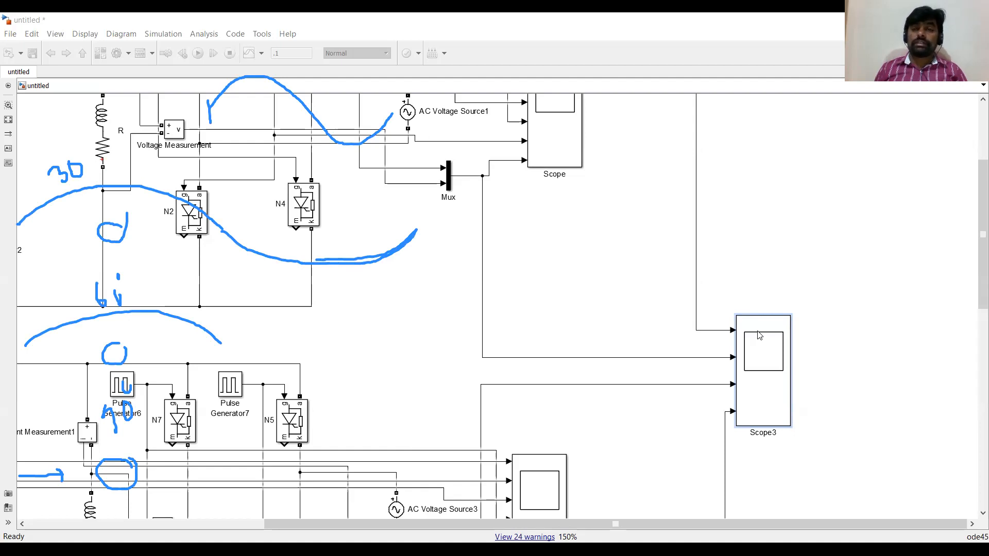
mouse_move(610, 137)
left_mouse_down()
mouse_move(608, 154)
mouse_move(622, 131)
mouse_move(638, 130)
left_mouse_up()
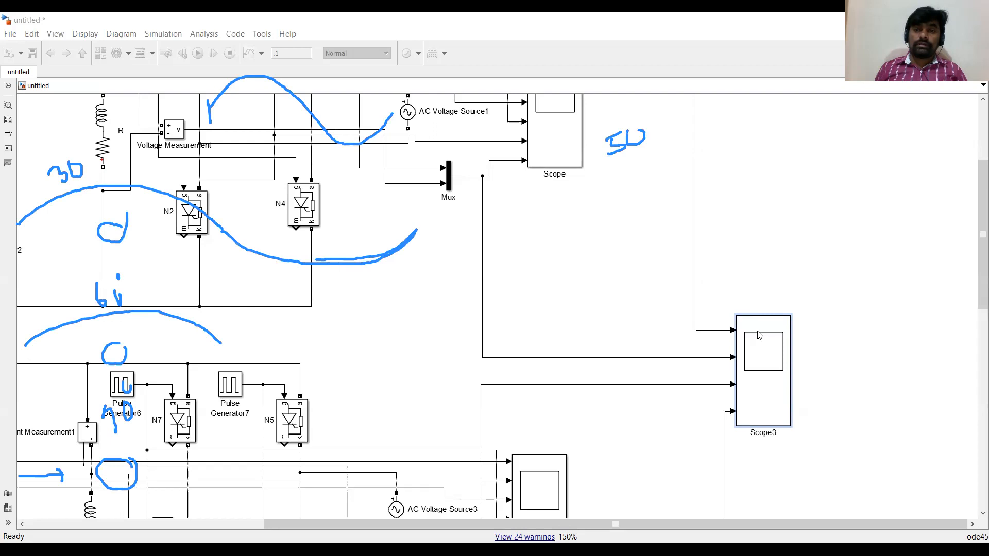
mouse_move(610, 165)
left_mouse_down()
mouse_move(659, 149)
mouse_move(649, 170)
mouse_move(681, 177)
mouse_move(683, 141)
mouse_move(691, 150)
mouse_move(722, 138)
mouse_move(735, 145)
mouse_move(729, 123)
mouse_move(738, 118)
left_mouse_up()
mouse_move(711, 163)
left_mouse_down()
mouse_move(752, 148)
mouse_move(758, 161)
left_mouse_up()
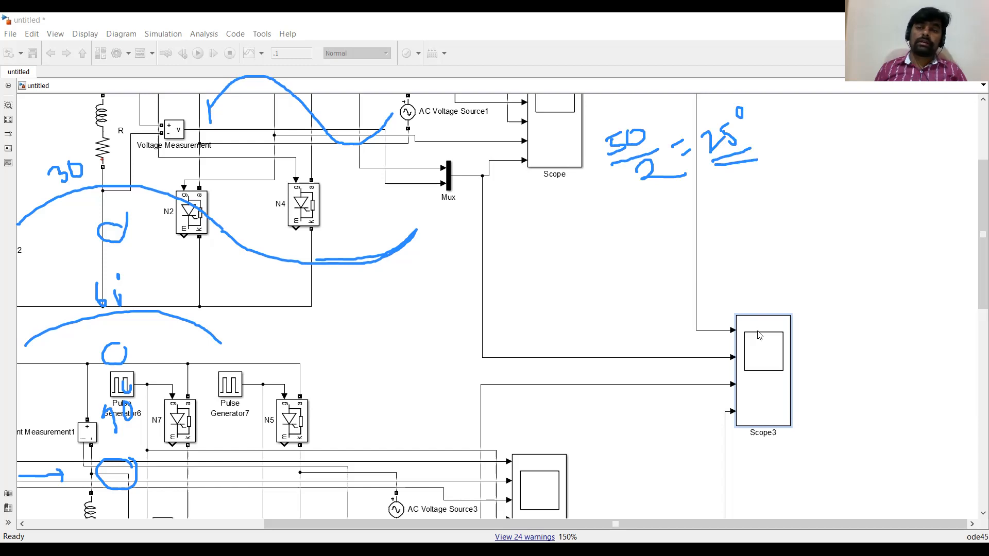
mouse_move(705, 210)
left_mouse_down()
mouse_move(722, 215)
mouse_move(706, 219)
mouse_move(727, 195)
left_mouse_up()
mouse_move(740, 197)
left_mouse_down()
mouse_move(734, 209)
mouse_move(746, 196)
left_mouse_up()
left_click_drag(715, 230, 751, 218)
mouse_move(752, 220)
left_mouse_down()
mouse_move(747, 240)
mouse_move(766, 230)
left_mouse_up()
left_click_drag(755, 224, 763, 257)
left_click_drag(777, 208, 789, 197)
mouse_move(798, 184)
left_mouse_down()
mouse_move(796, 199)
mouse_move(831, 182)
left_mouse_up()
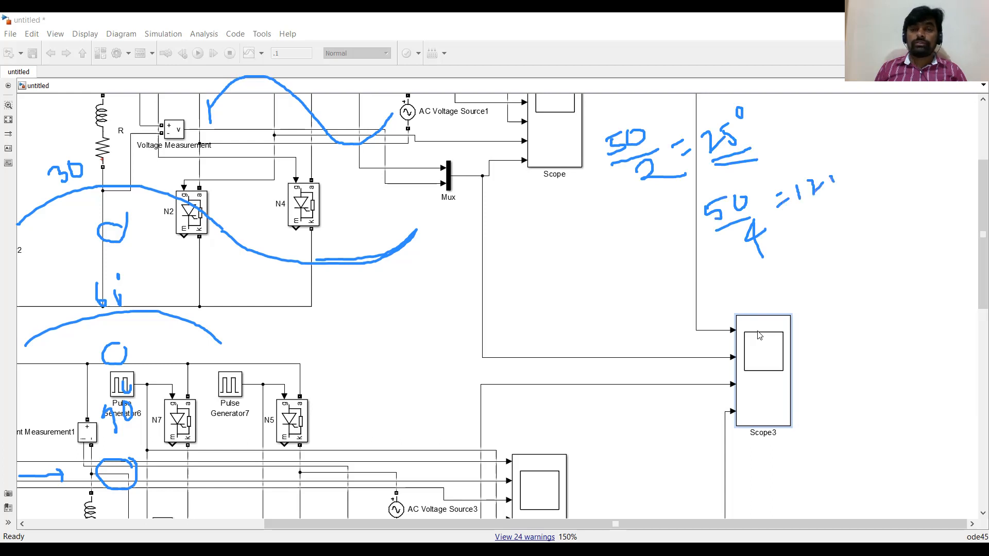